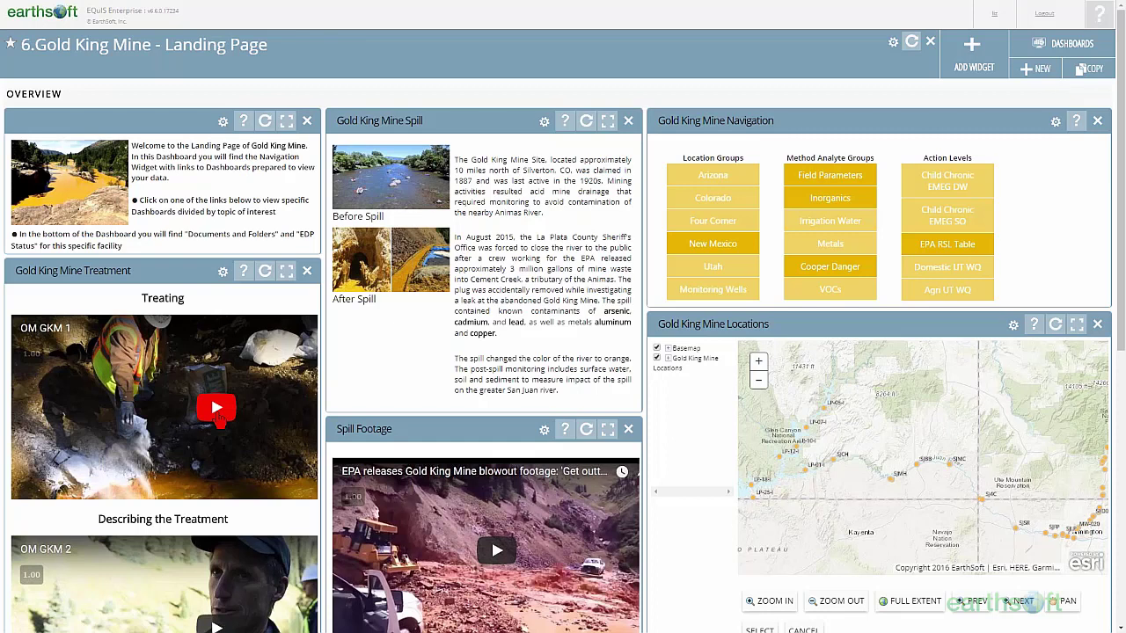
- Play the OM GKM 1 video in the Gold King Mine Treatment widget
click(219, 419)
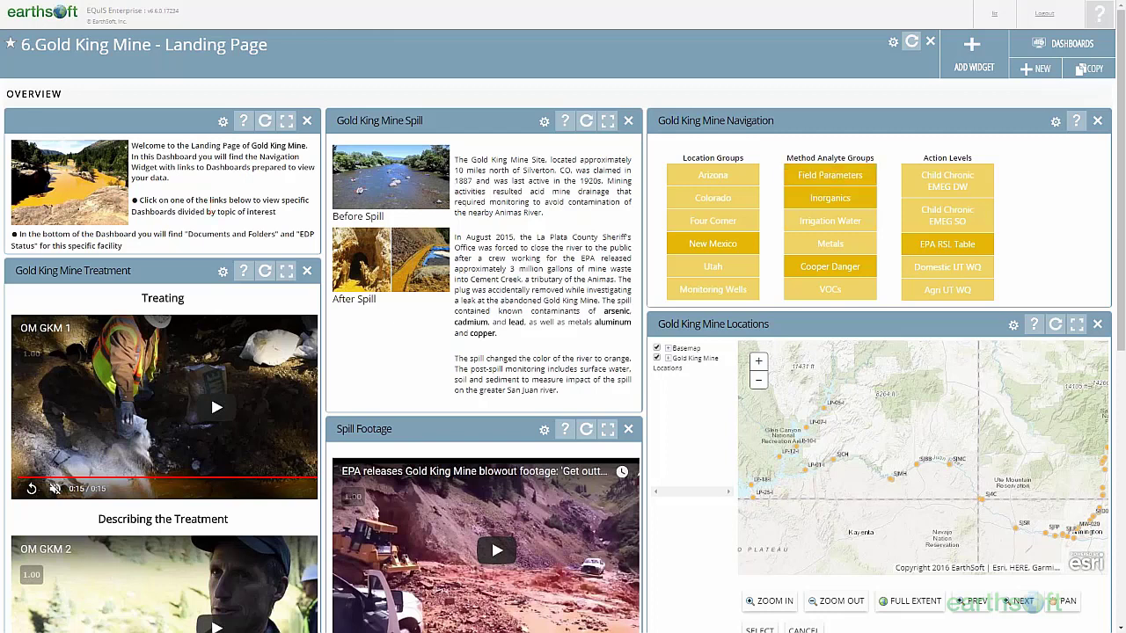
- Review the processing details of 20170815 180304.GKM.EQEDD.zip in the EDP EDD Status widget, and collapse them again
scroll(1123, 216, down, 2)
drag(1123, 215, 1123, 435)
scroll(836, 501, down, 1)
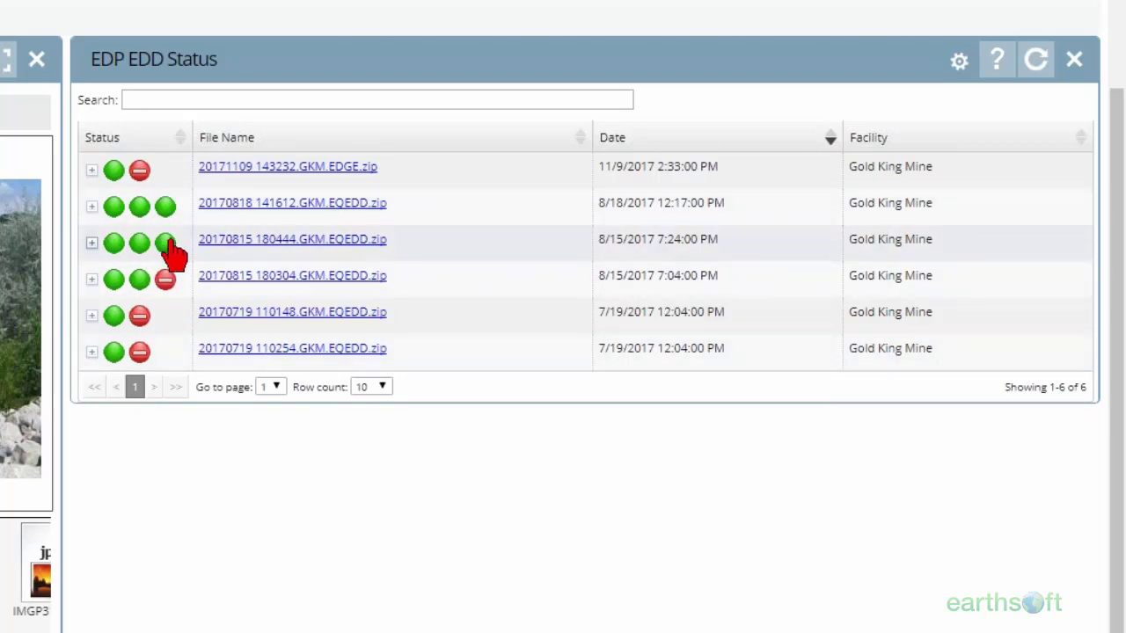
click(91, 280)
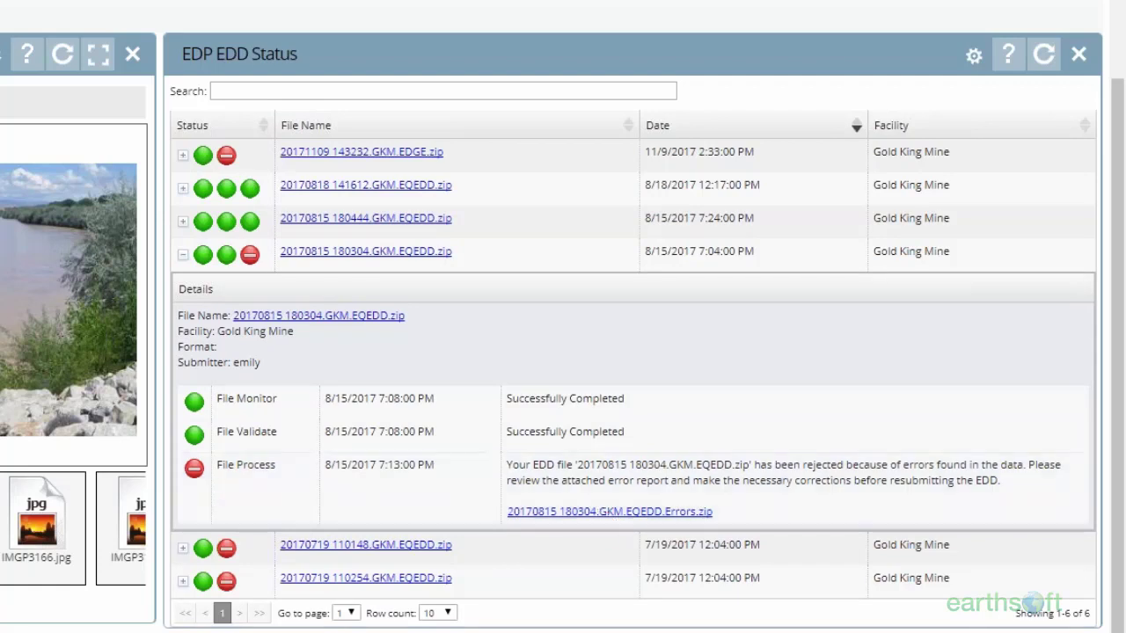
click(183, 255)
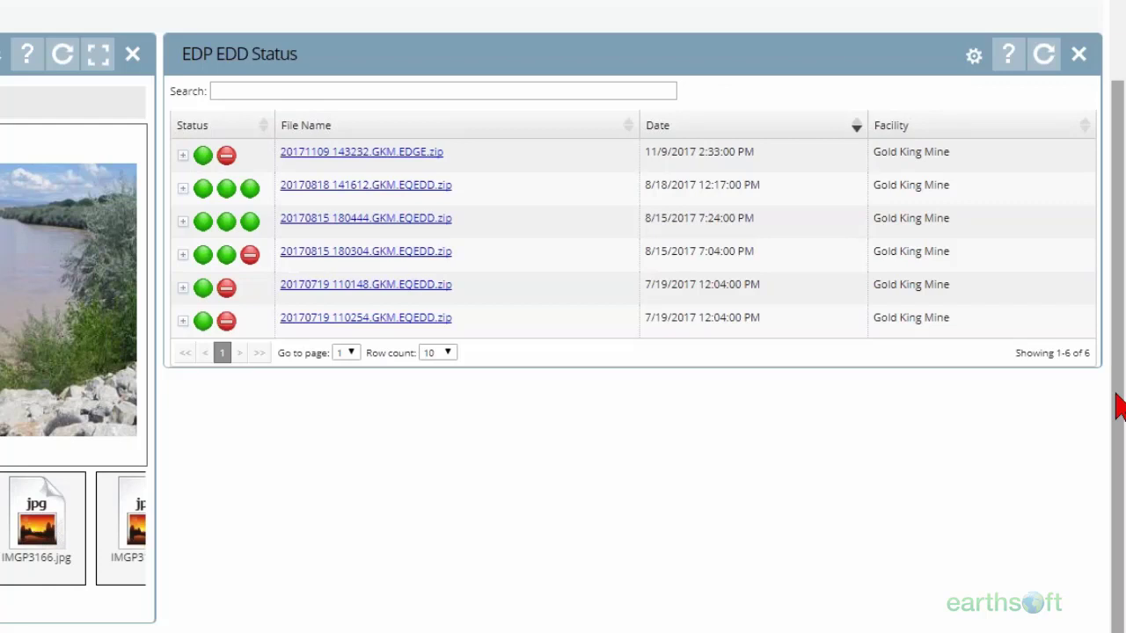
- Zoom out and recentre the Gold King Mine Locations map so that all sampling locations fit in view
drag(1115, 394, 1124, 255)
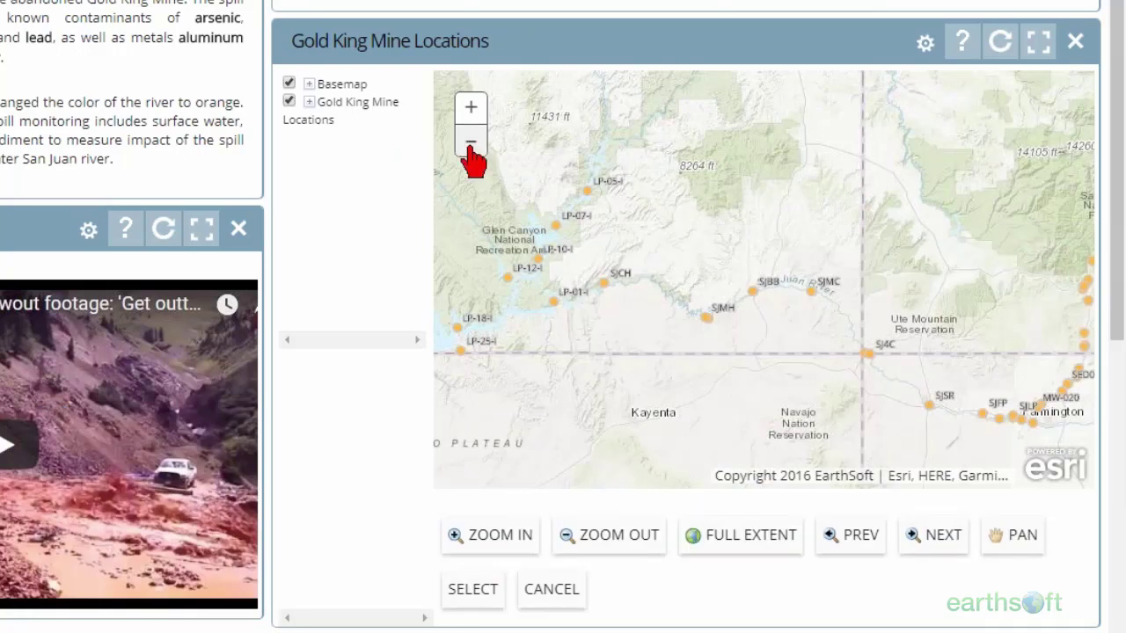
click(471, 144)
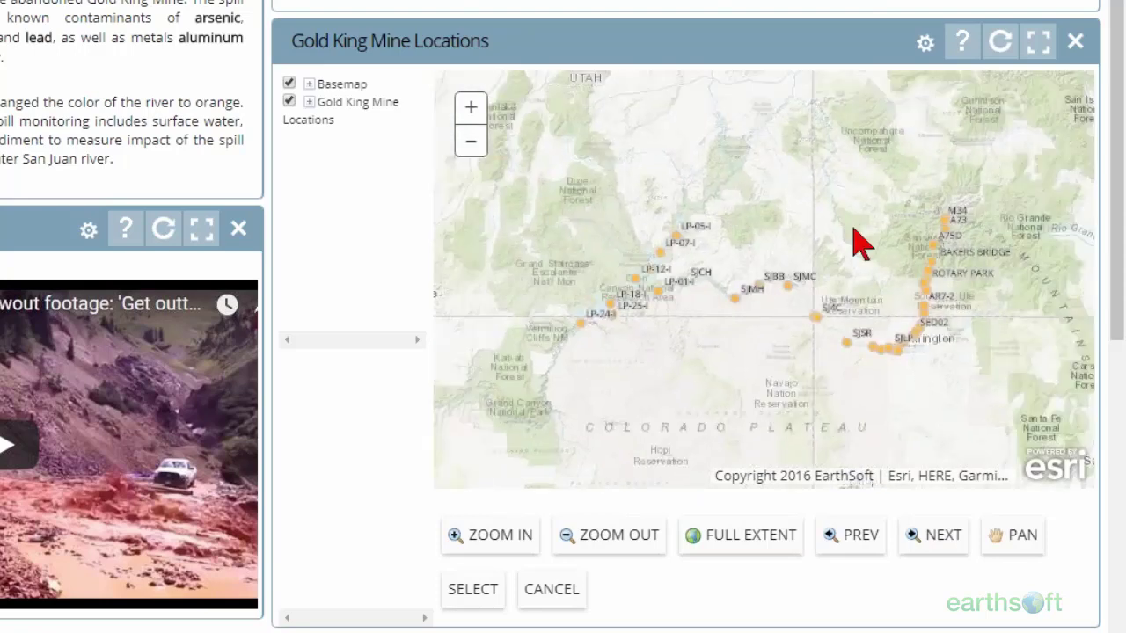
drag(836, 229, 786, 199)
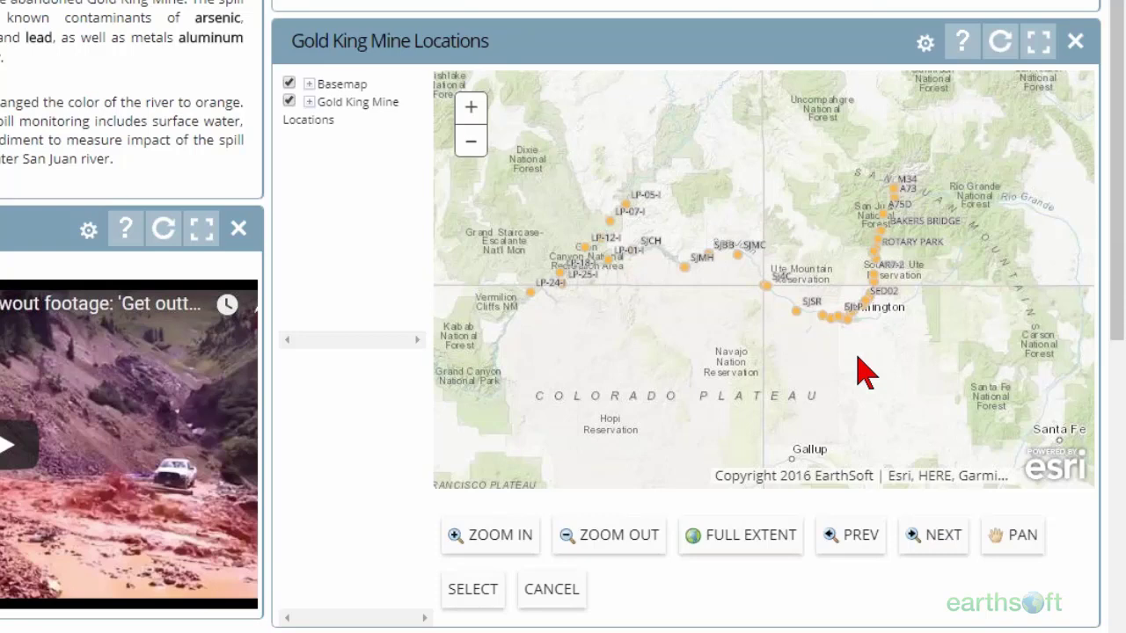
- Highlight the sentence listing the spill's contaminants and metals in the Gold King Mine Spill text, and clear the selection
drag(1121, 38, 1123, 17)
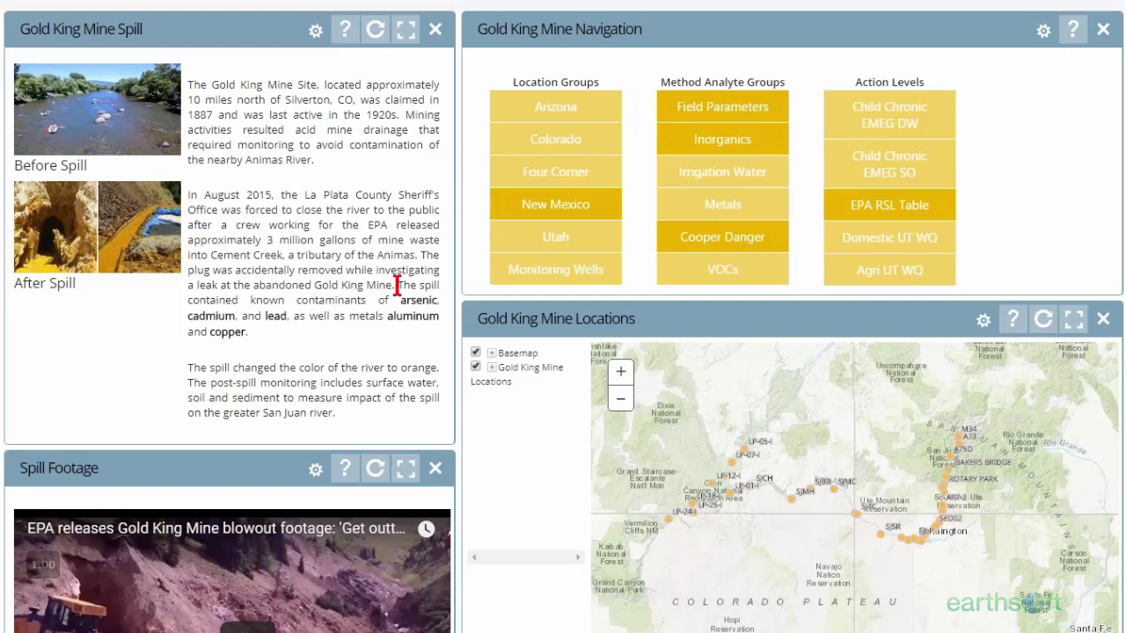
drag(397, 285, 396, 341)
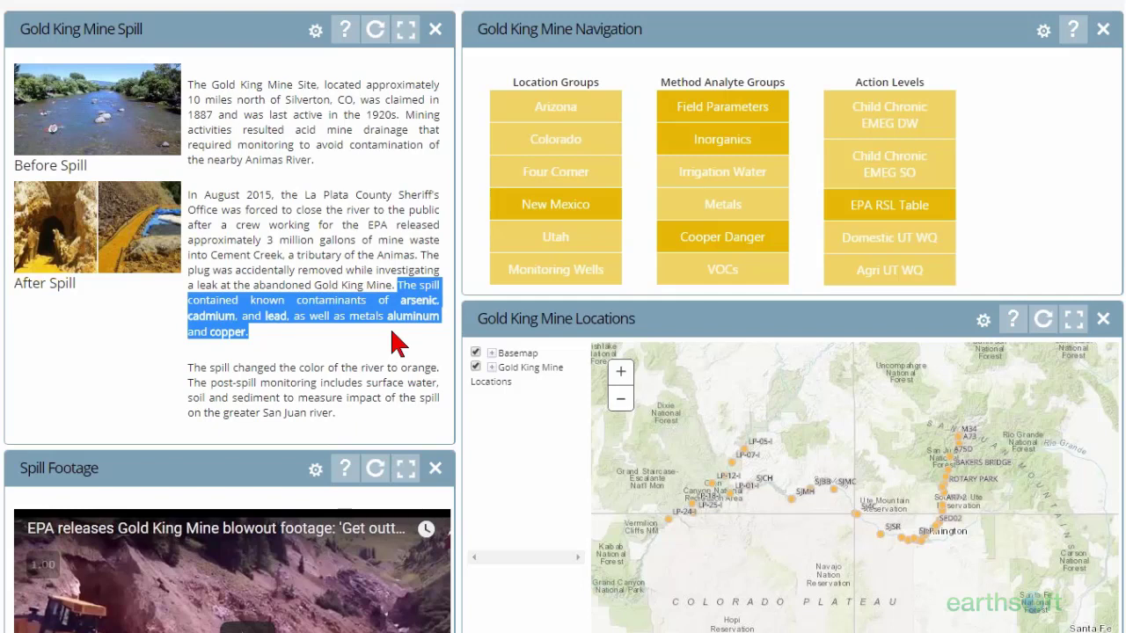
click(393, 343)
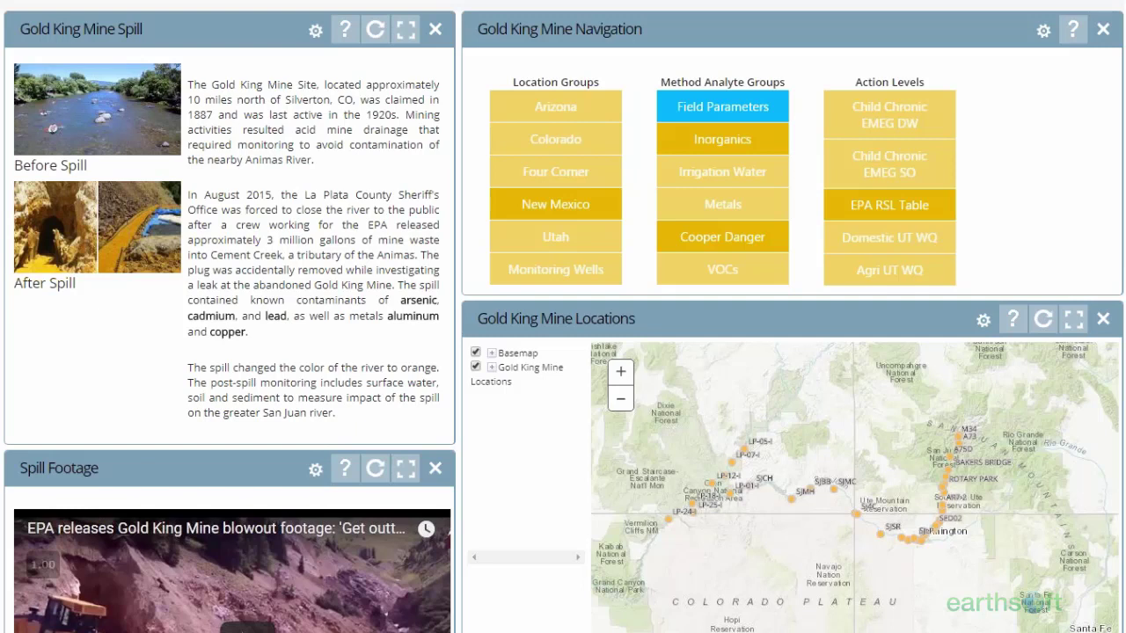
- Open the Field Parameters dashboard and highlight the facility parameter &f=494 in its URL, returning to full-screen view
click(722, 106)
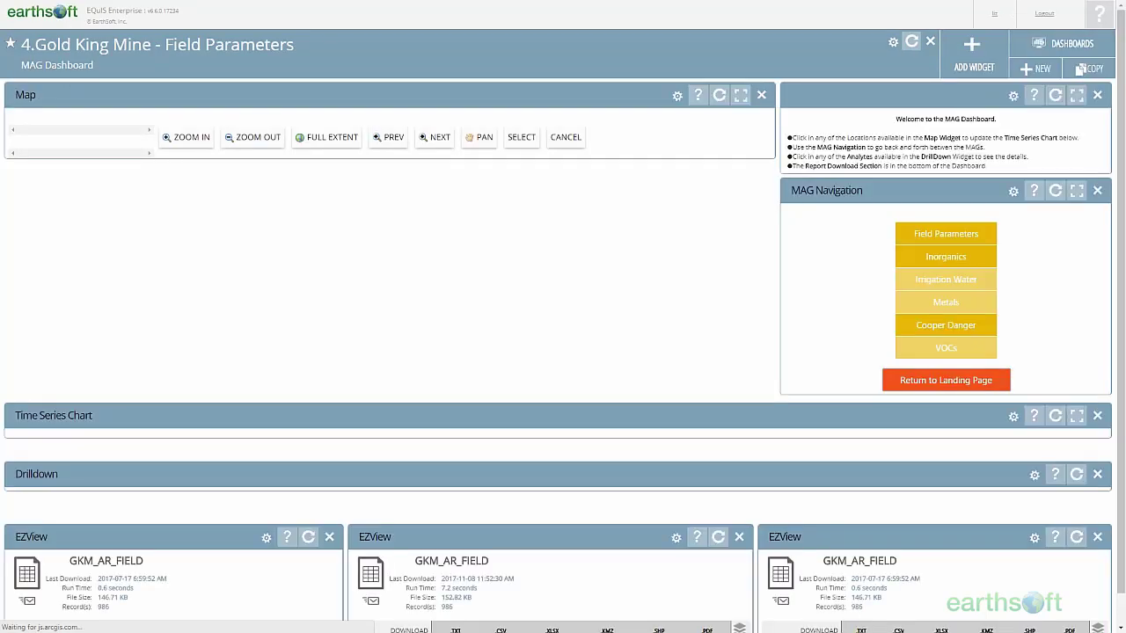
key(F11)
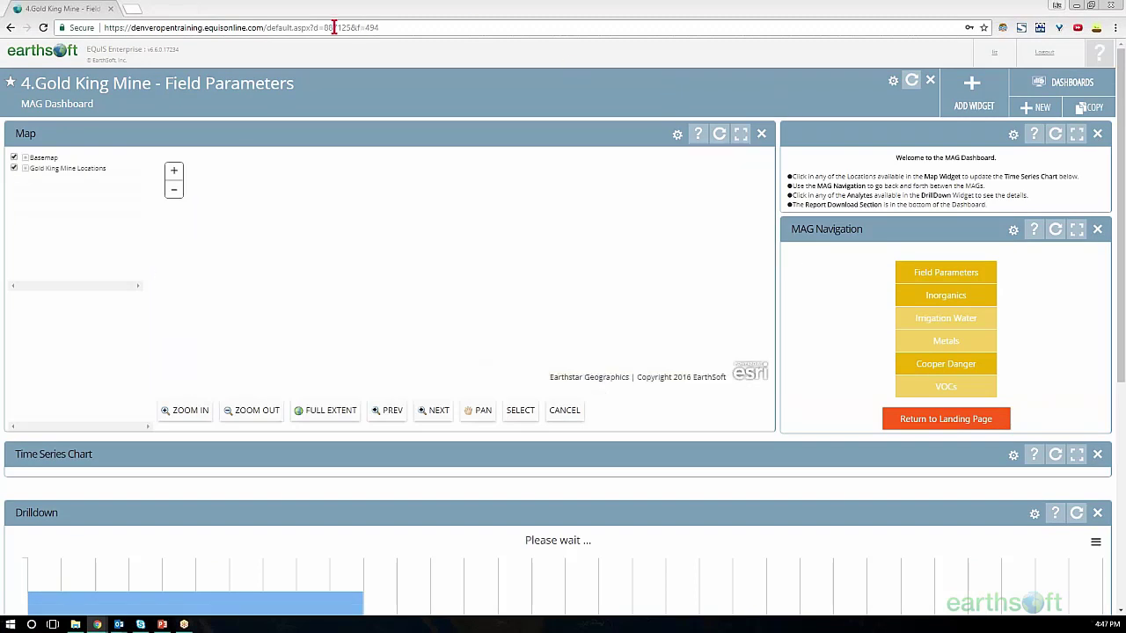
drag(350, 27, 451, 32)
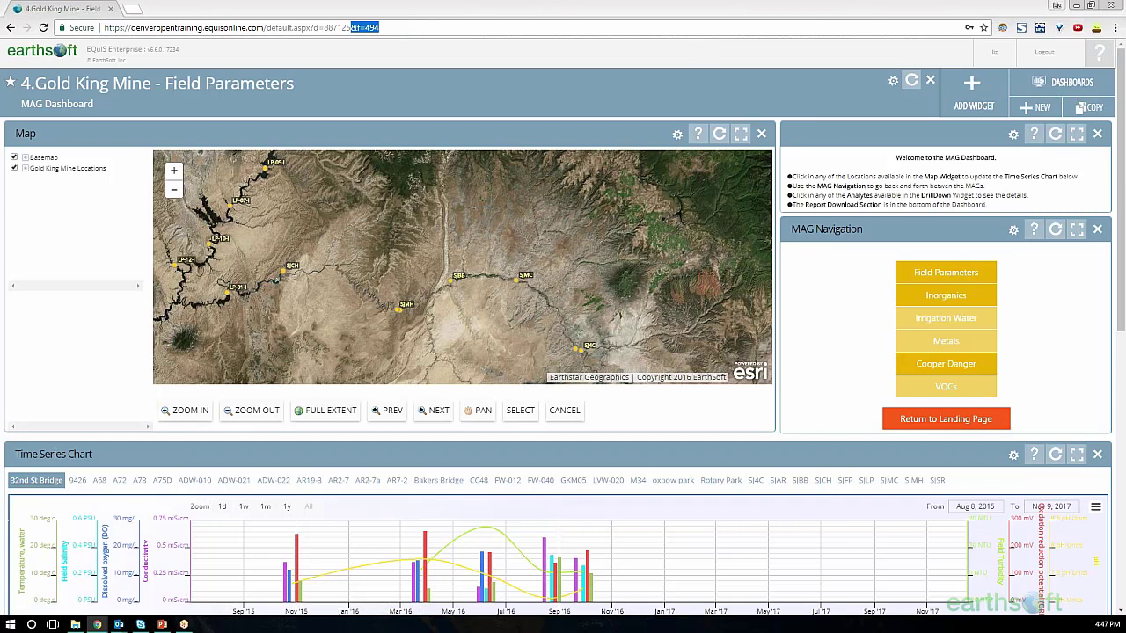
key(F11)
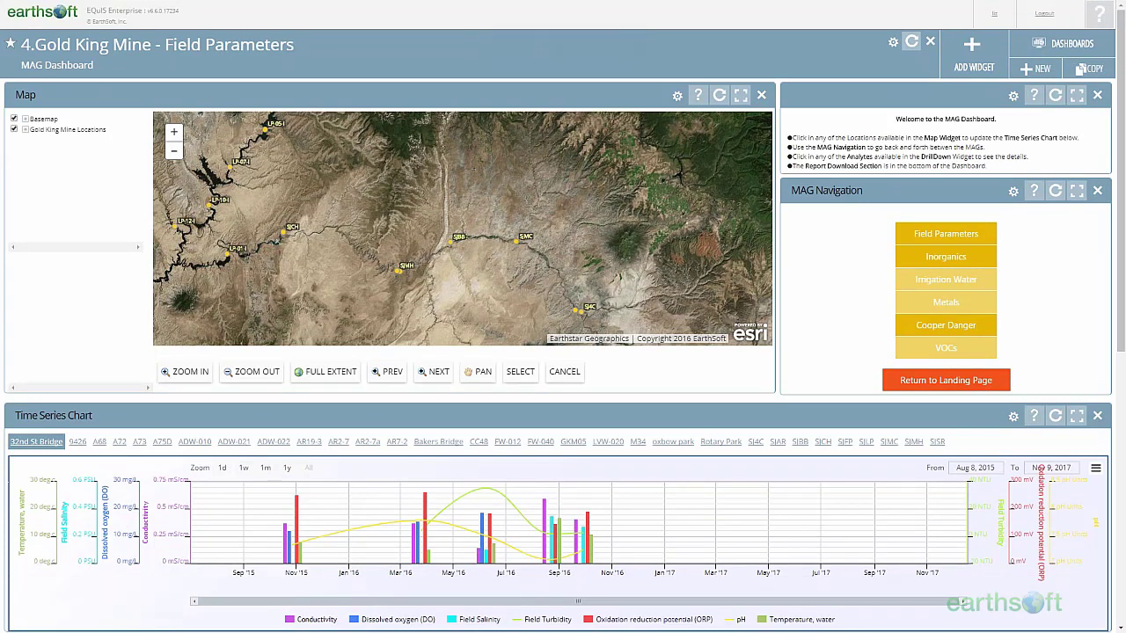
- Zoom the Field Parameters map out to all locations and look over the Time Series and Drilldown charts
click(175, 152)
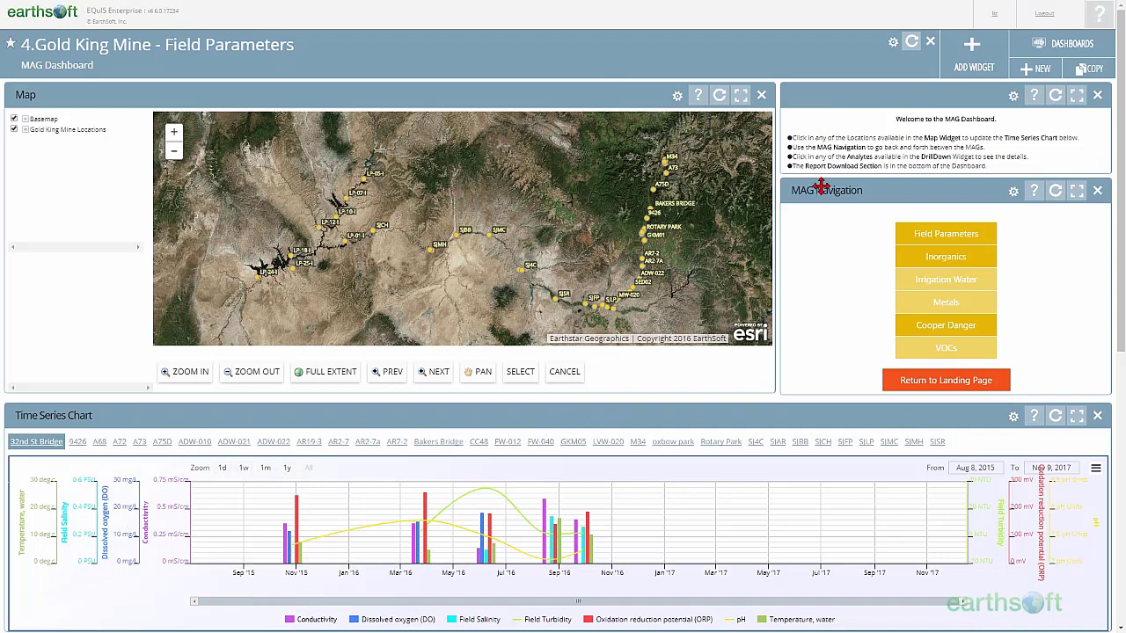
click(921, 235)
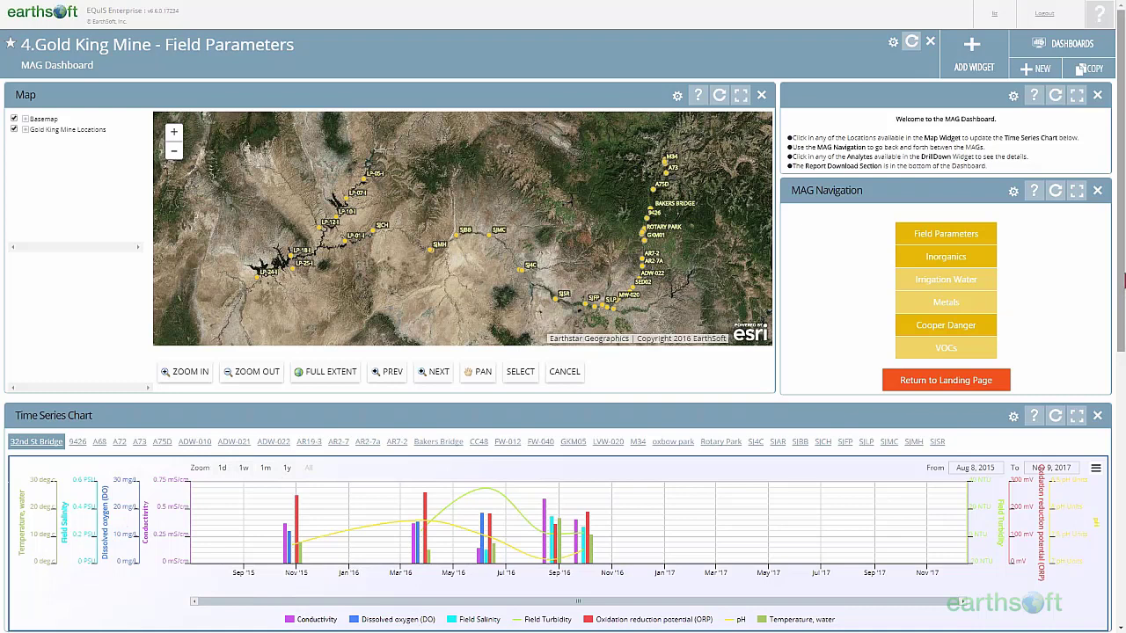
drag(1121, 279, 1110, 457)
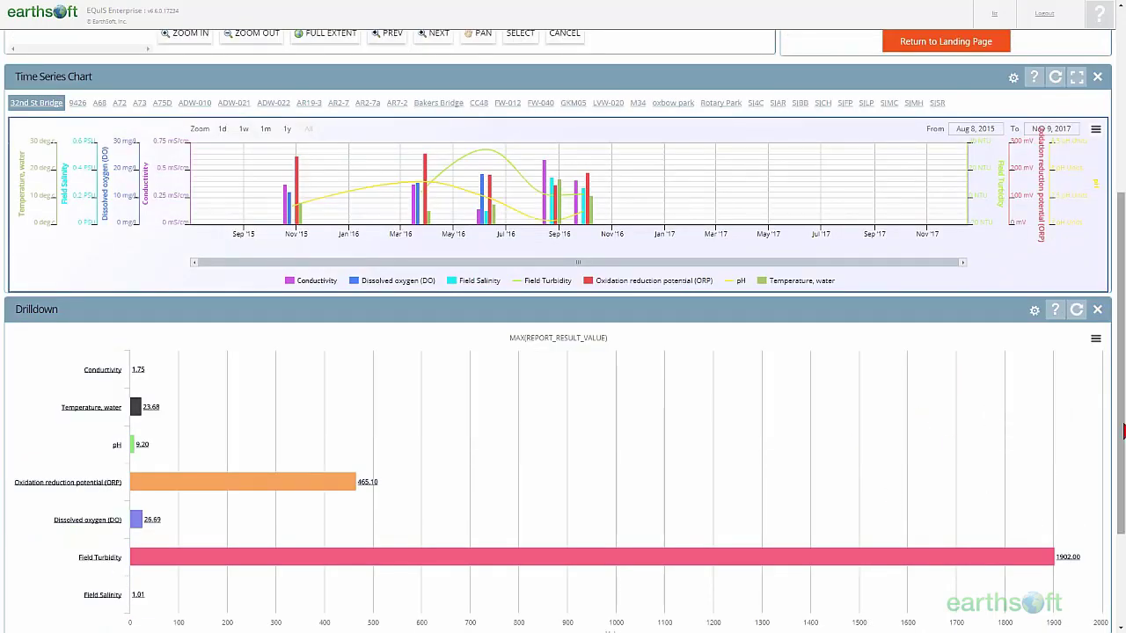
drag(1123, 431, 1123, 251)
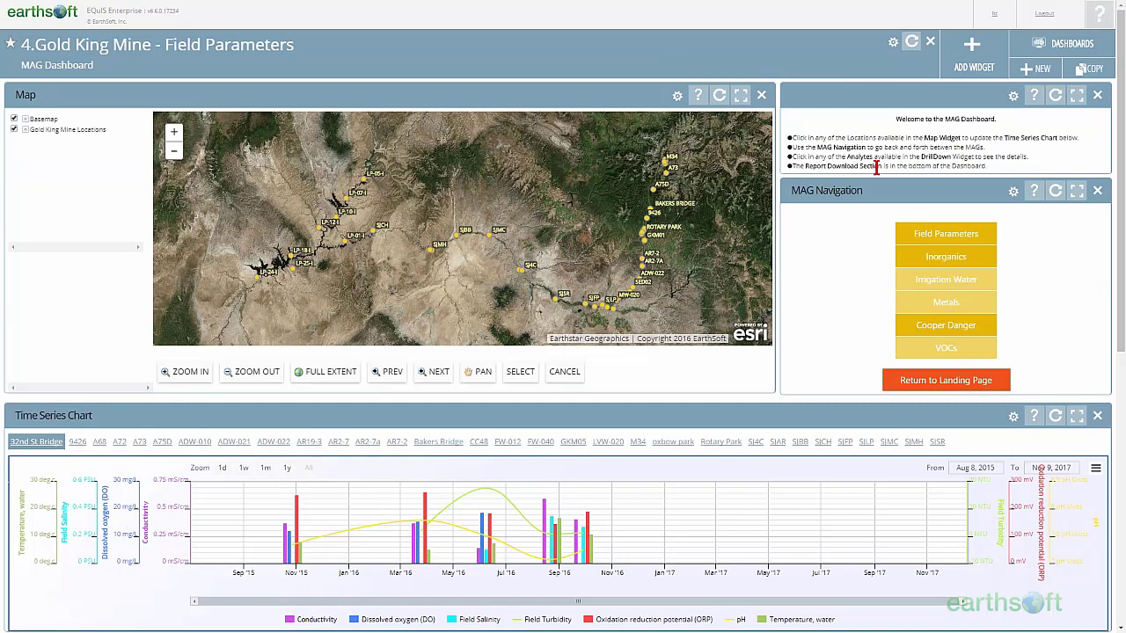
- Select location SJMC on the map, view its attached photo San Juan near Montezuma Creek.jpg, and close the photo and location details
click(491, 240)
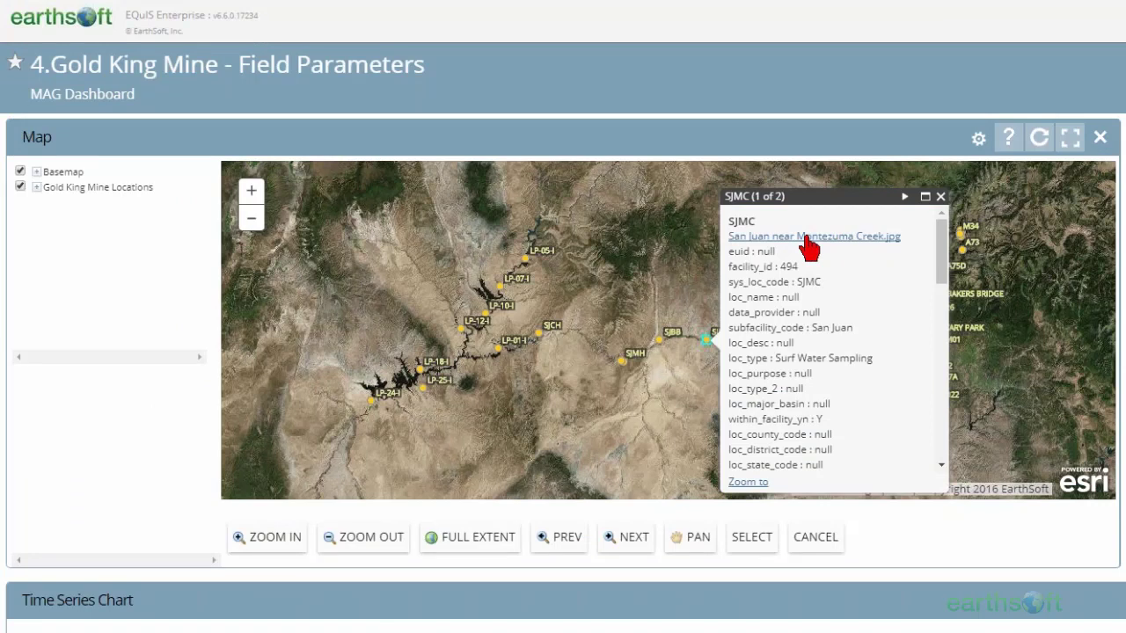
click(805, 238)
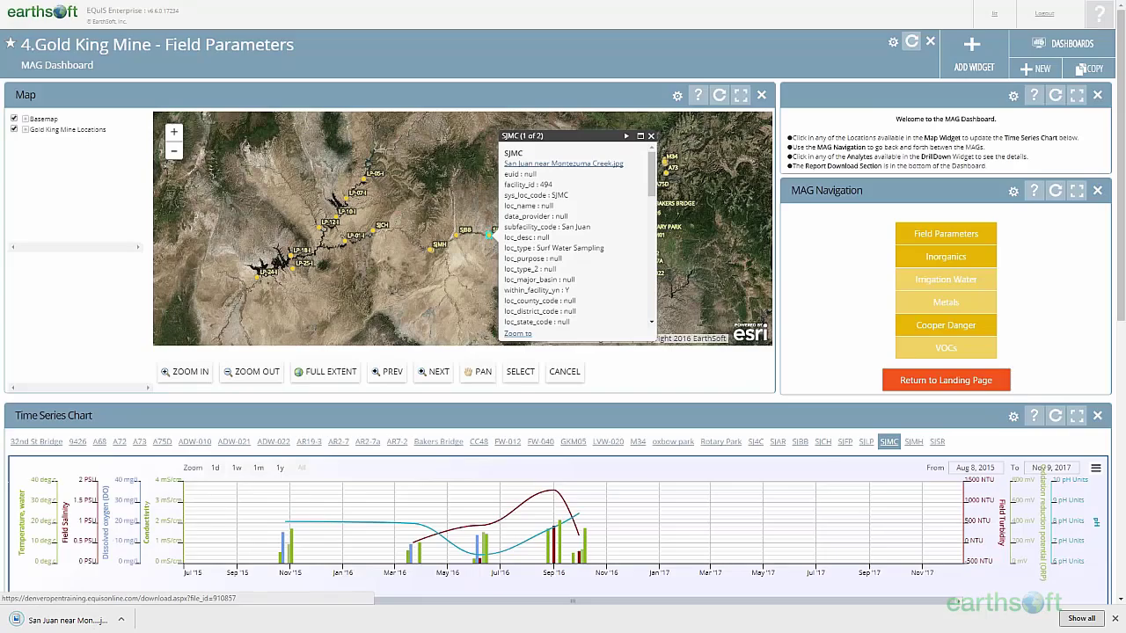
click(69, 612)
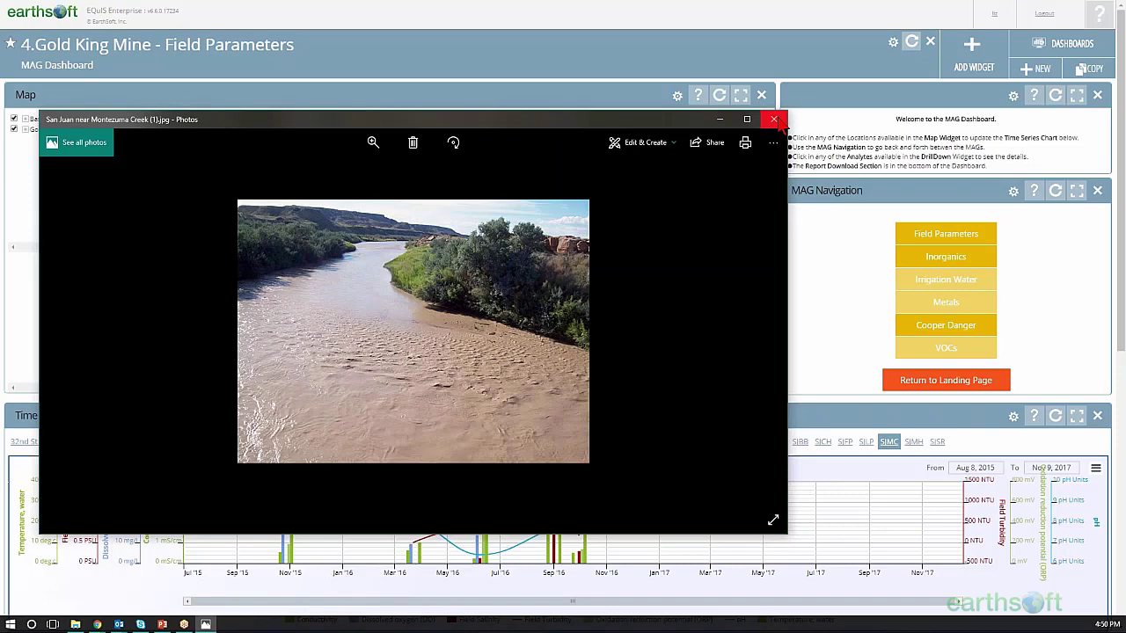
click(774, 120)
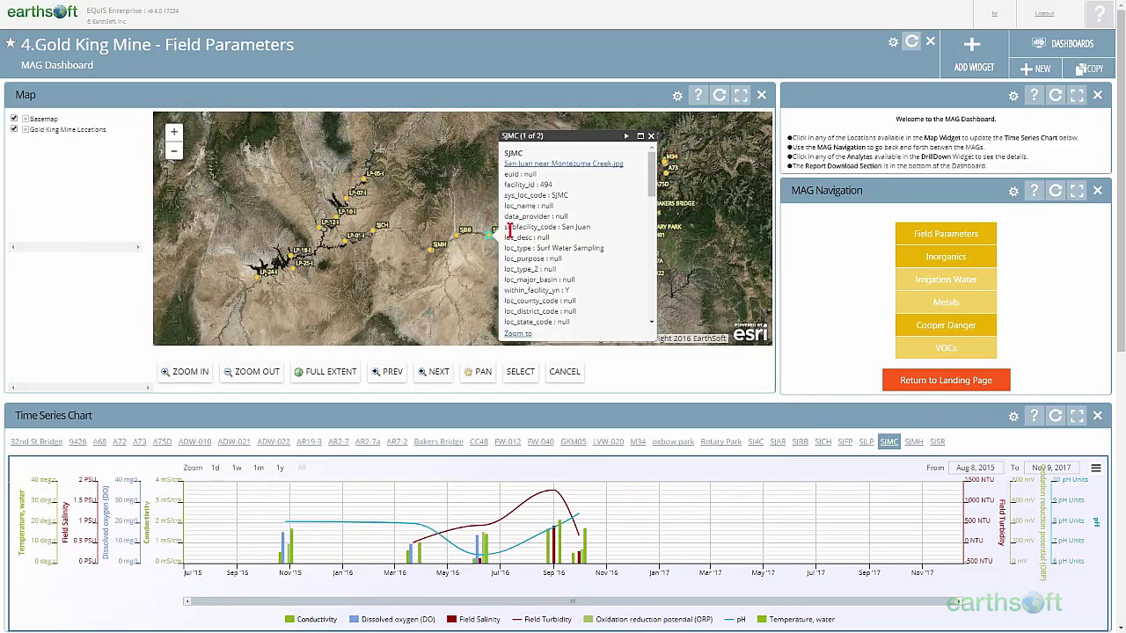
click(651, 136)
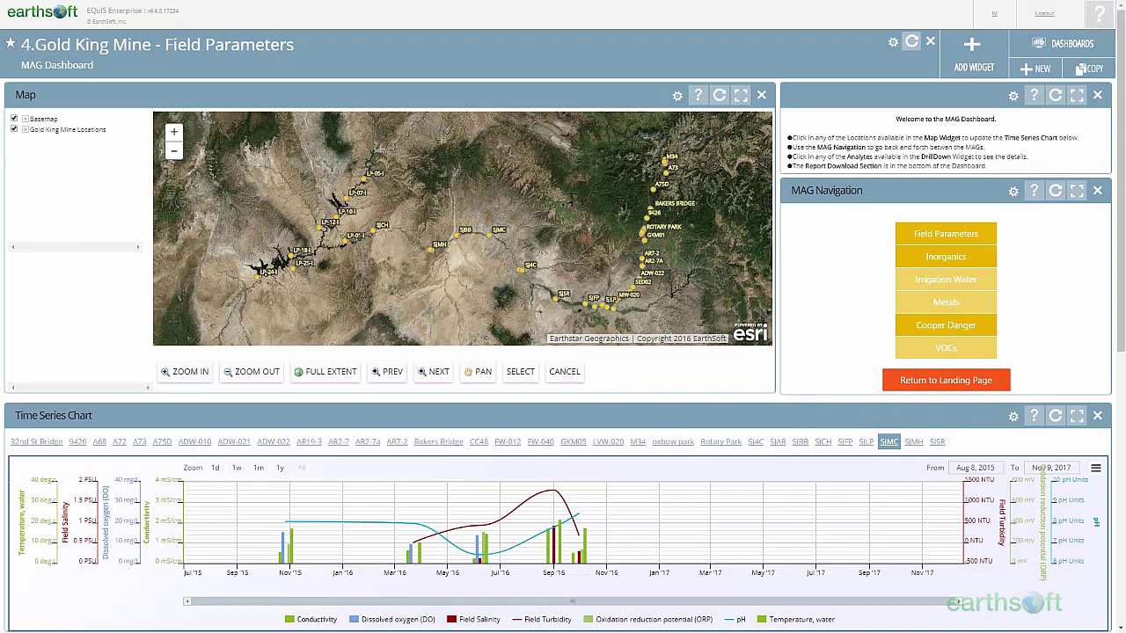
- Hide Conductivity, Dissolved oxygen, Oxidation reduction potential, Temperature and Field Salinity in the SJMC time series, and inspect the remaining curves' point values
click(495, 238)
drag(1122, 305, 1122, 409)
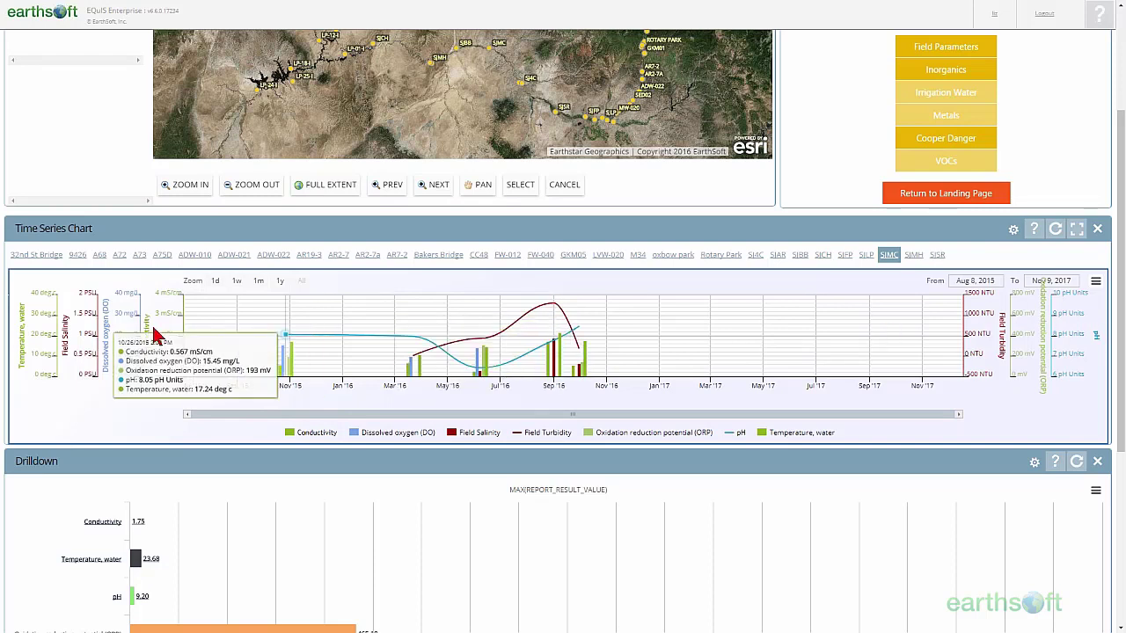
click(293, 437)
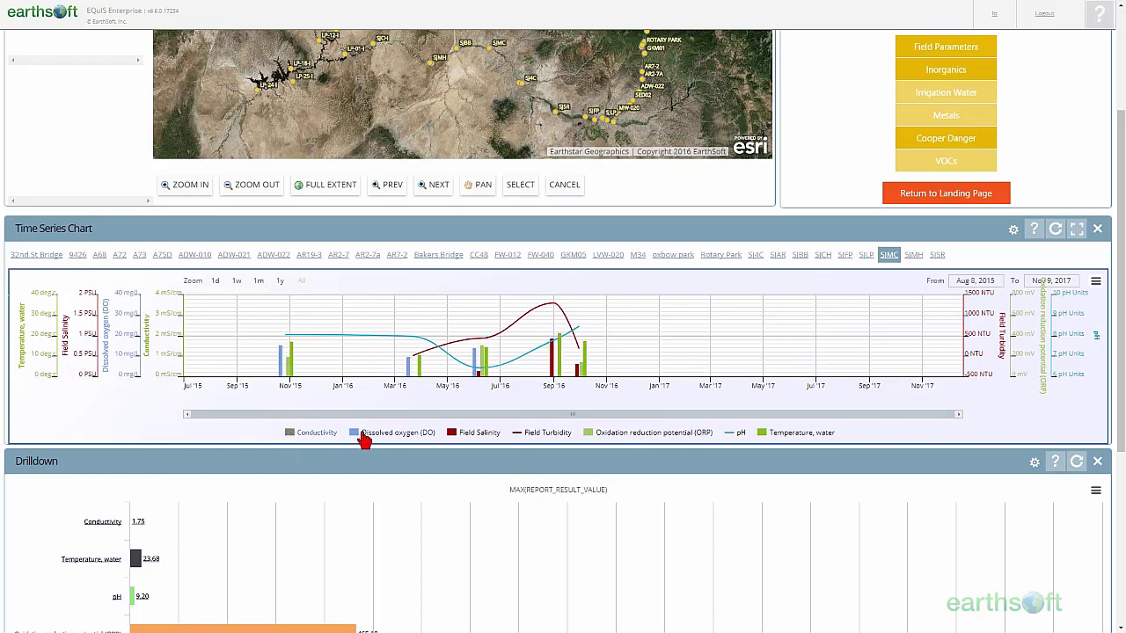
click(364, 437)
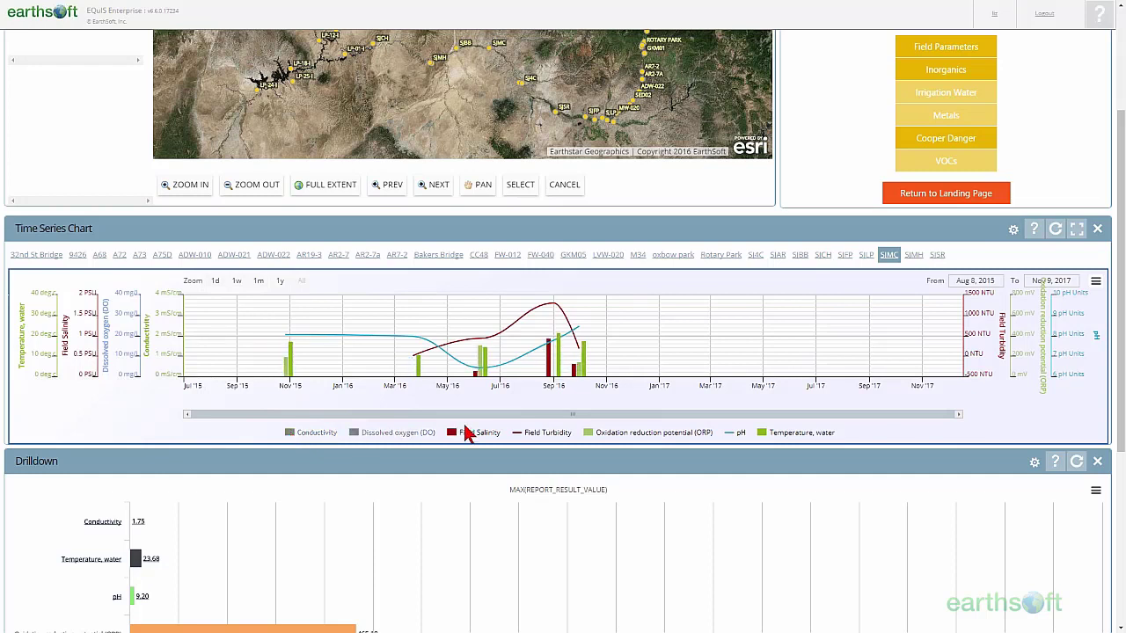
click(591, 435)
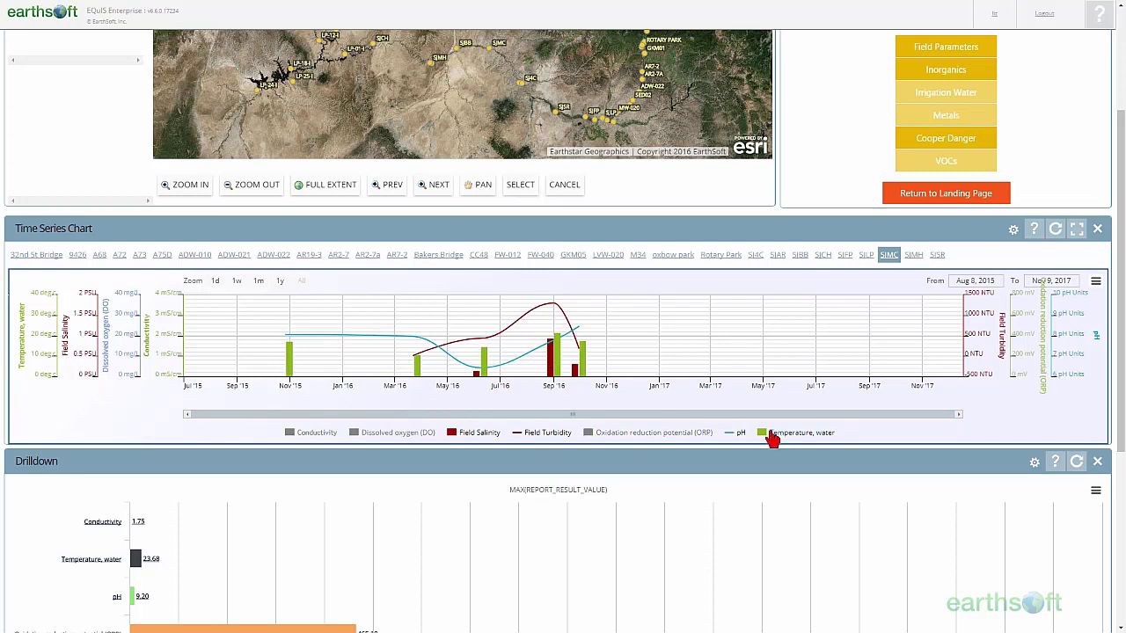
click(765, 434)
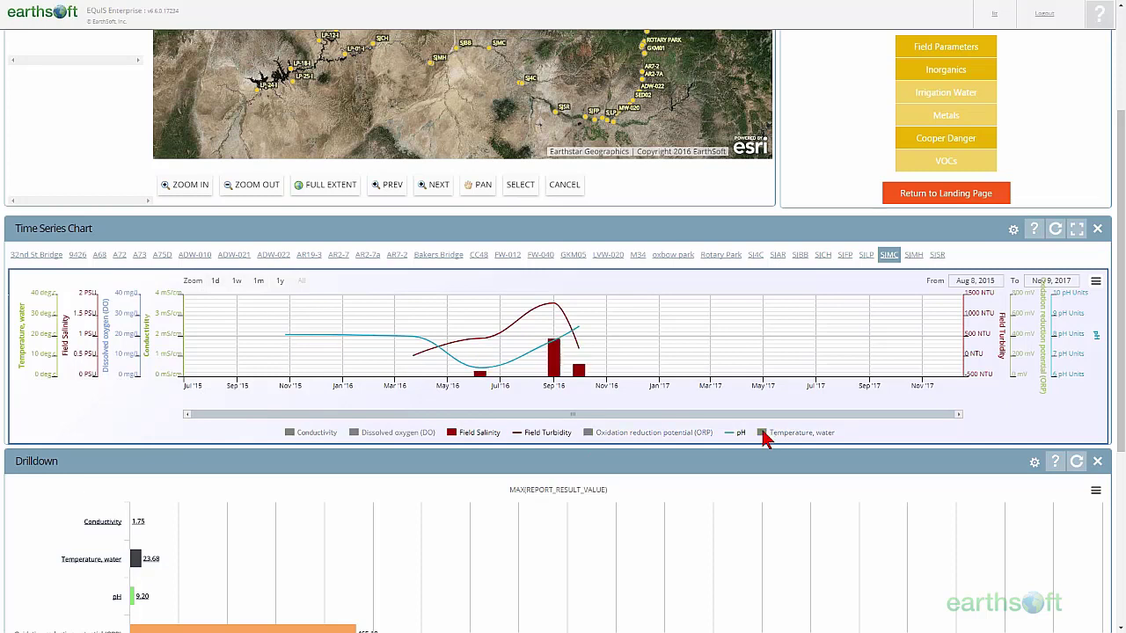
click(453, 434)
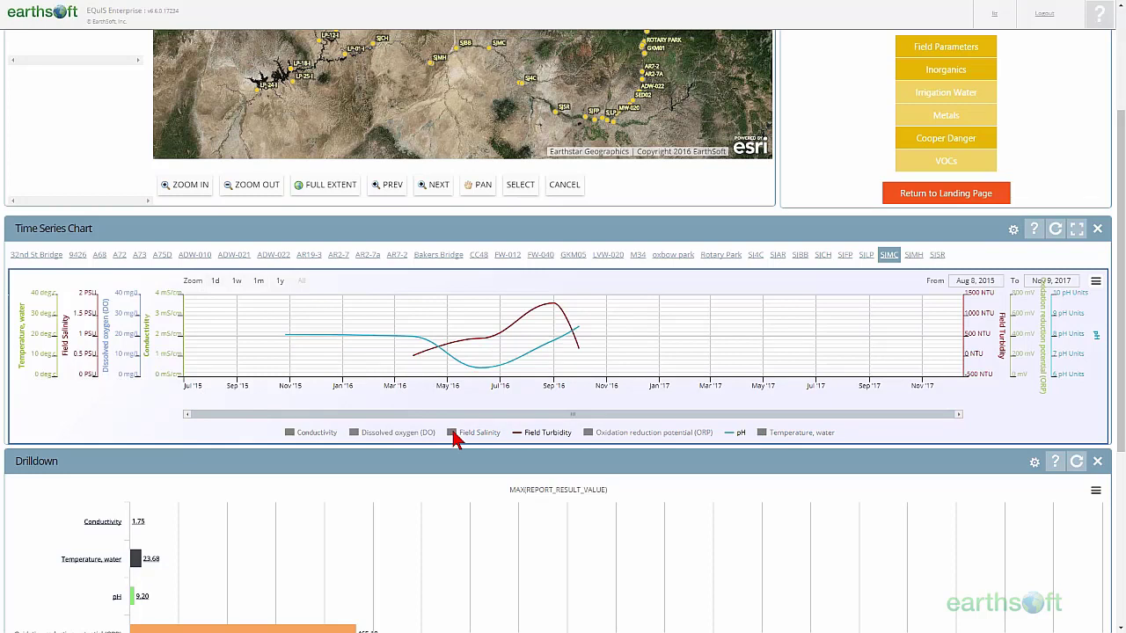
mouse_move(393, 343)
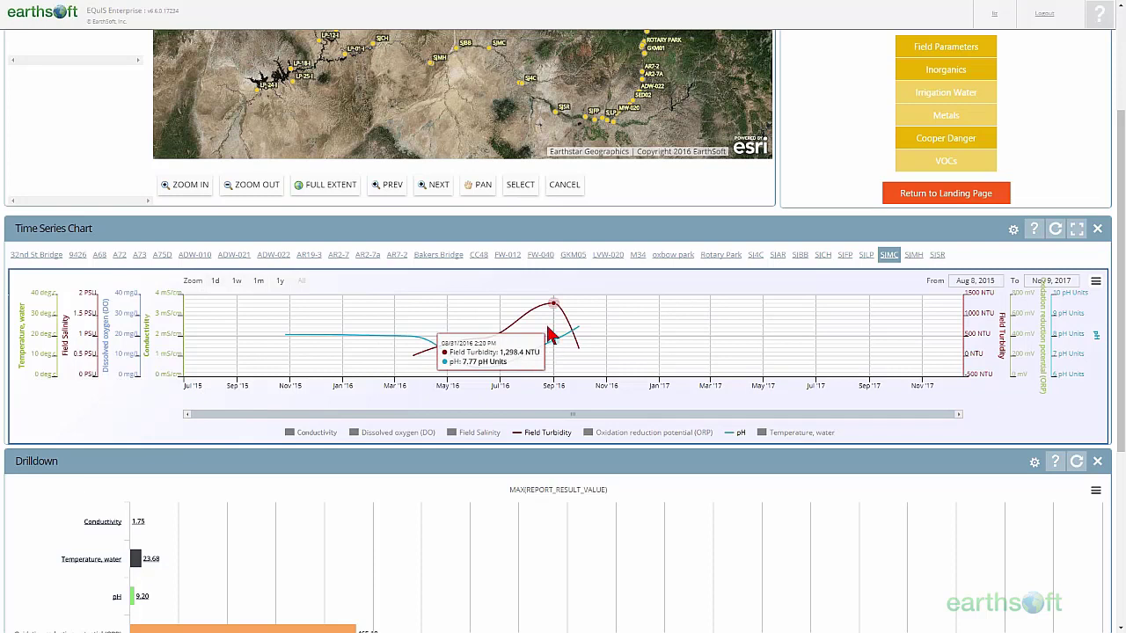
- Switch the Time Series Chart to the Bakers Bridge location
click(448, 254)
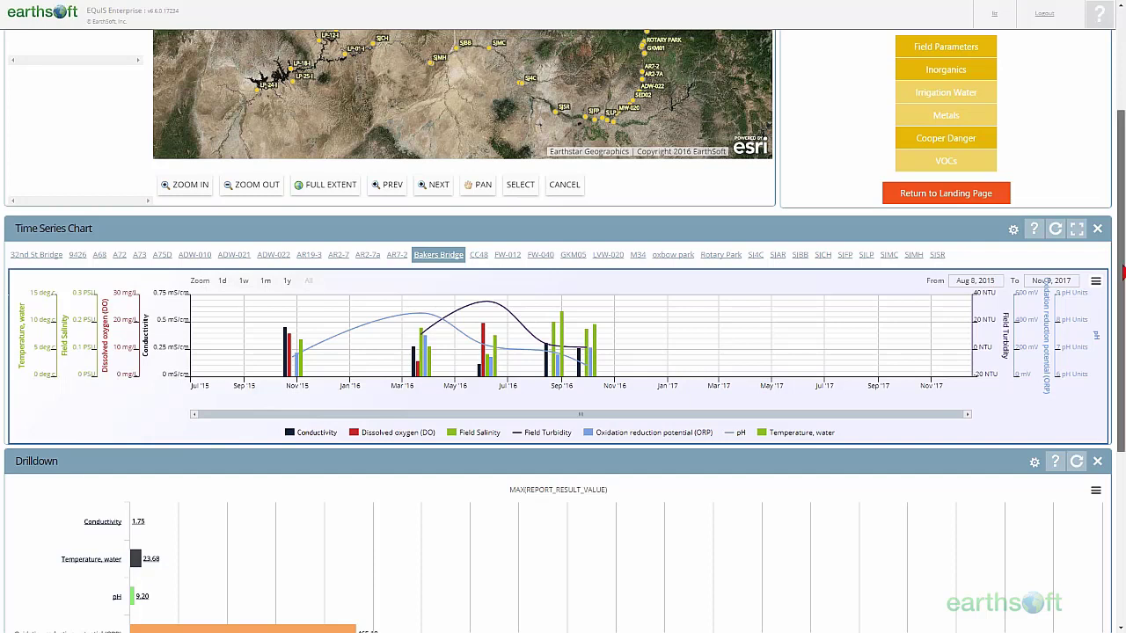
- Drill down into the pH bar of the Drilldown chart to show maximum values by location
drag(1123, 273, 1123, 412)
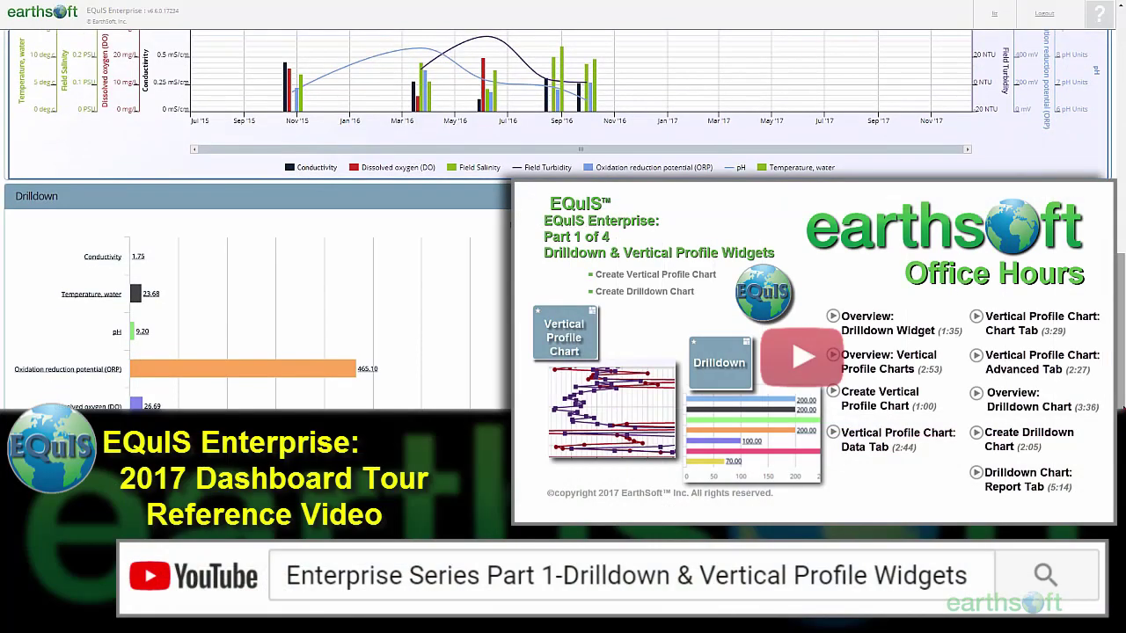
drag(1123, 413, 1123, 438)
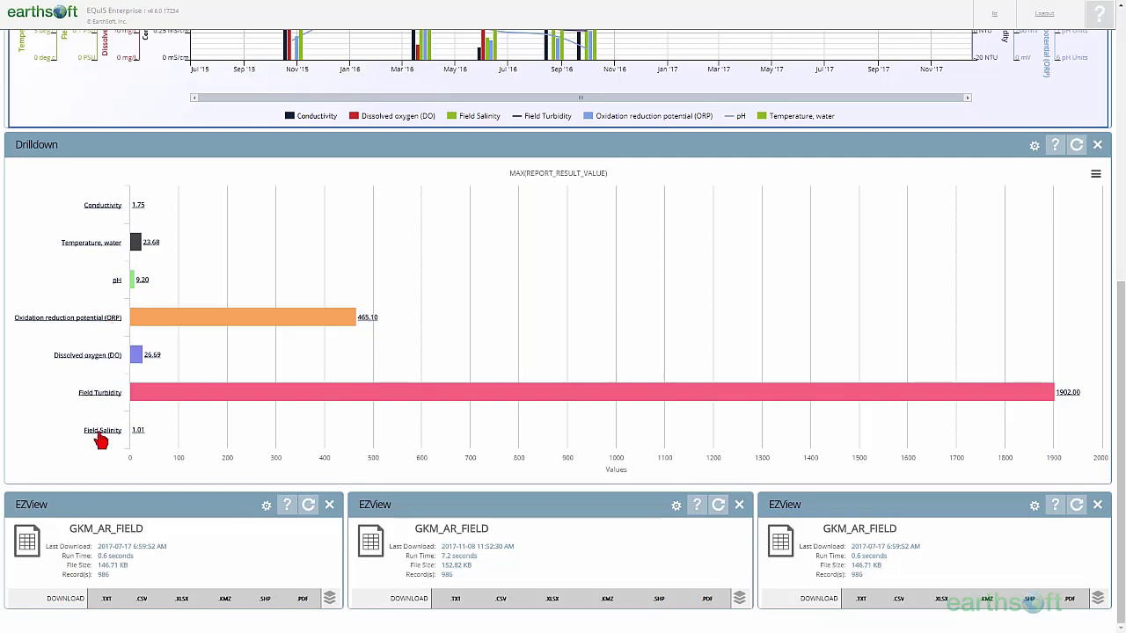
mouse_move(134, 293)
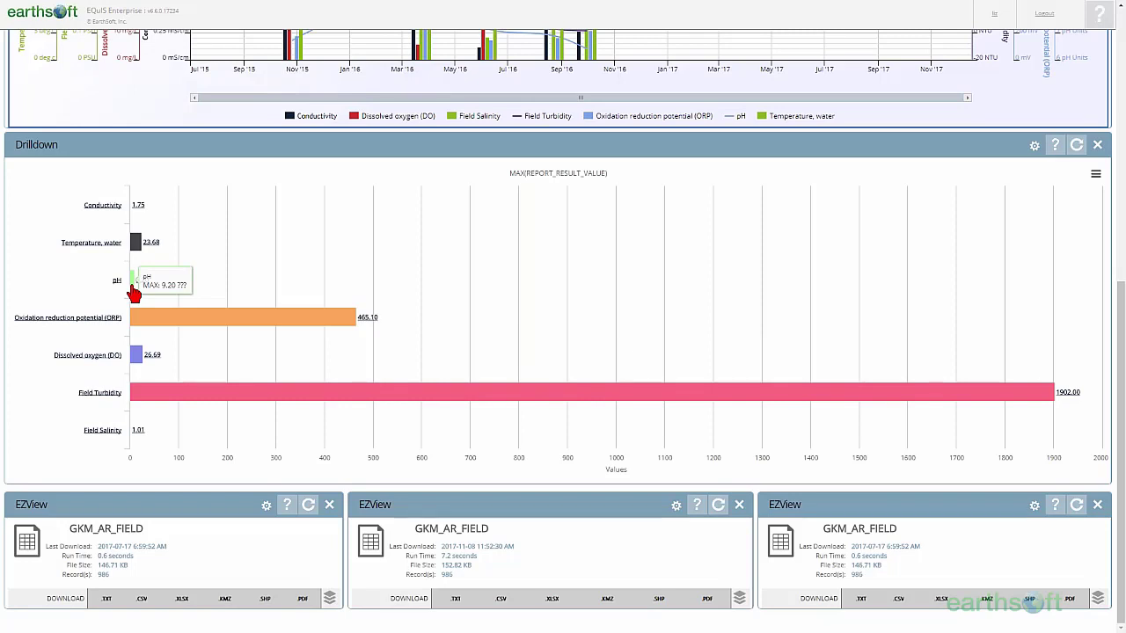
click(132, 290)
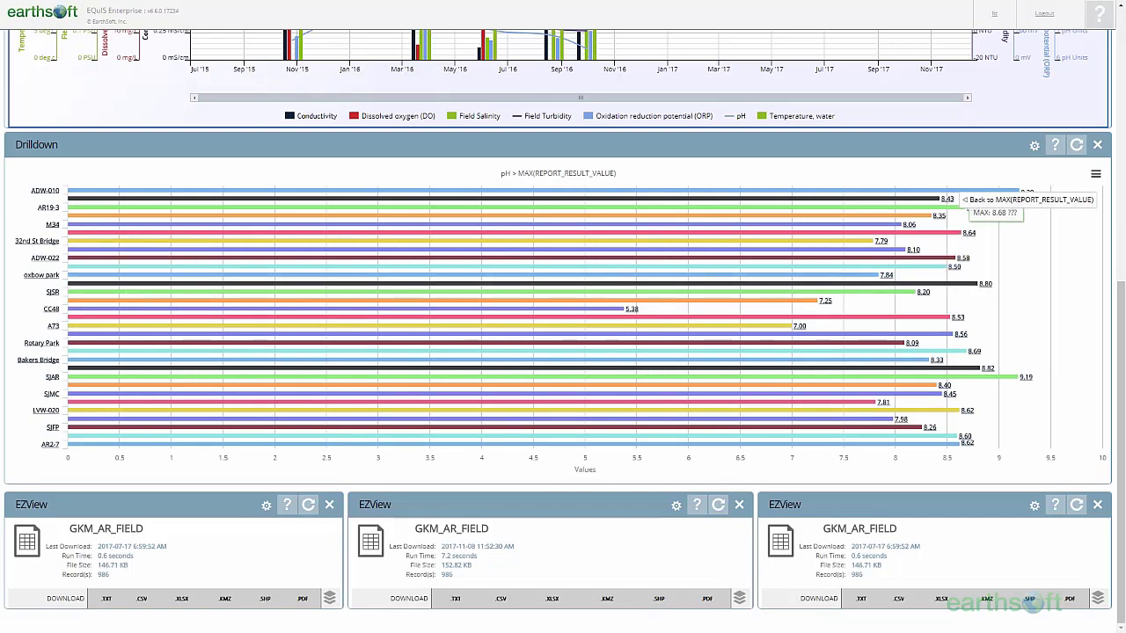
- Return the Drilldown chart to the parameter level and drill through pH into location CC48's values by date
click(988, 202)
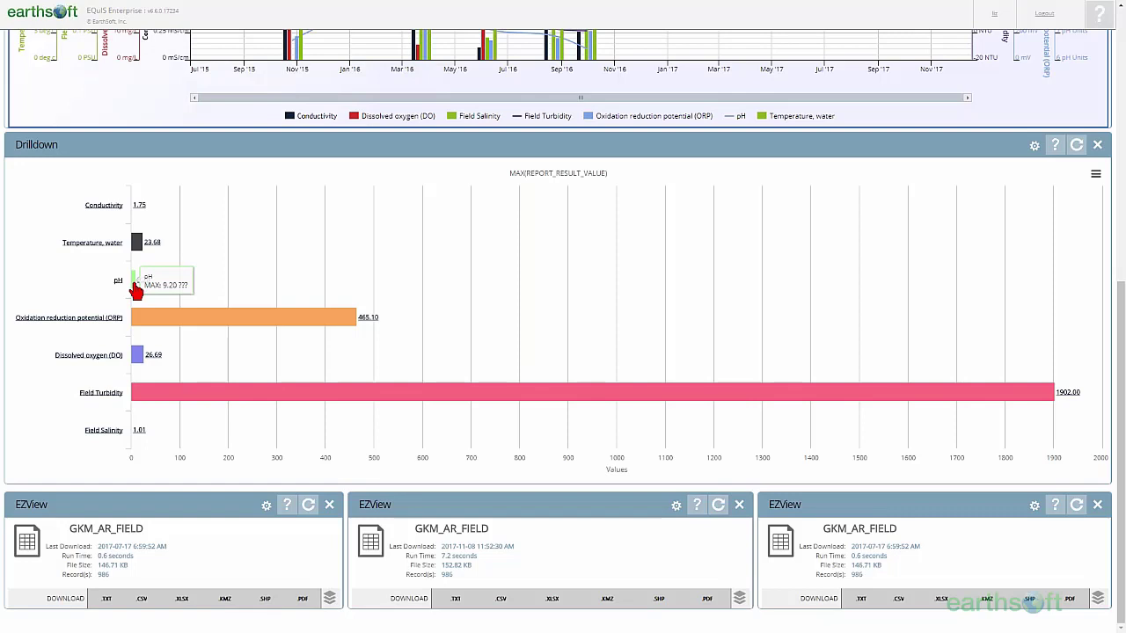
click(136, 290)
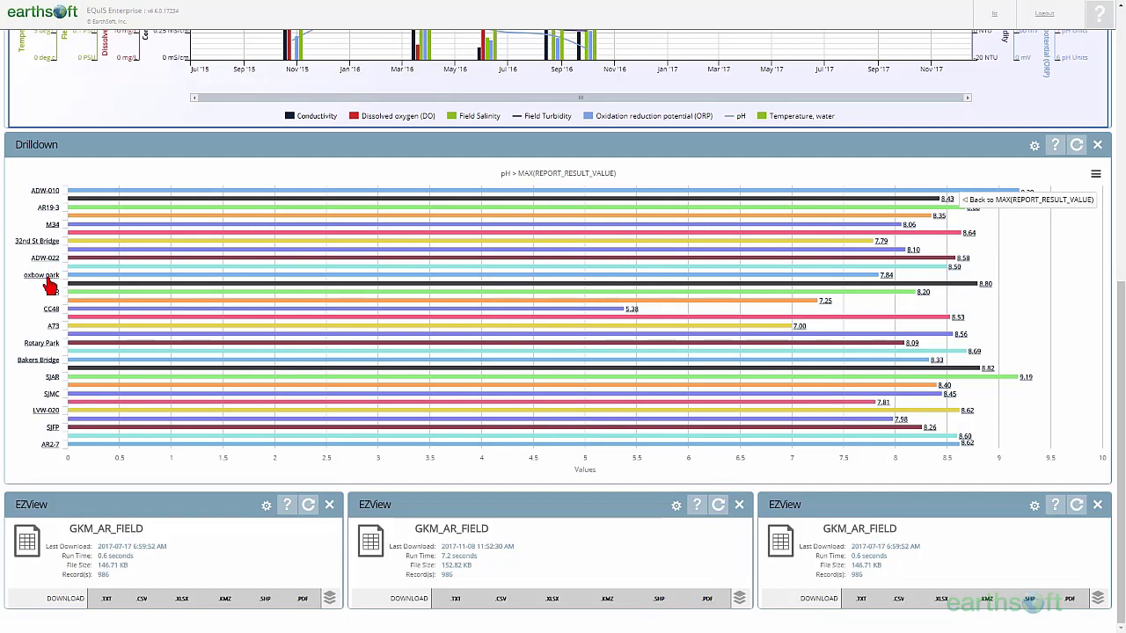
mouse_move(75, 310)
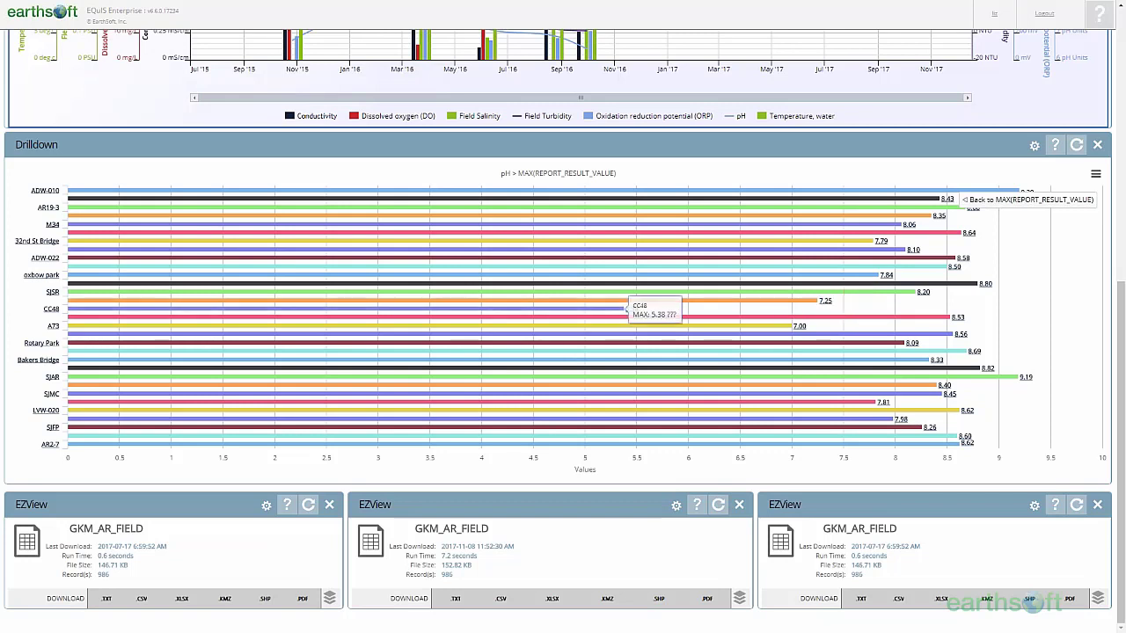
click(570, 317)
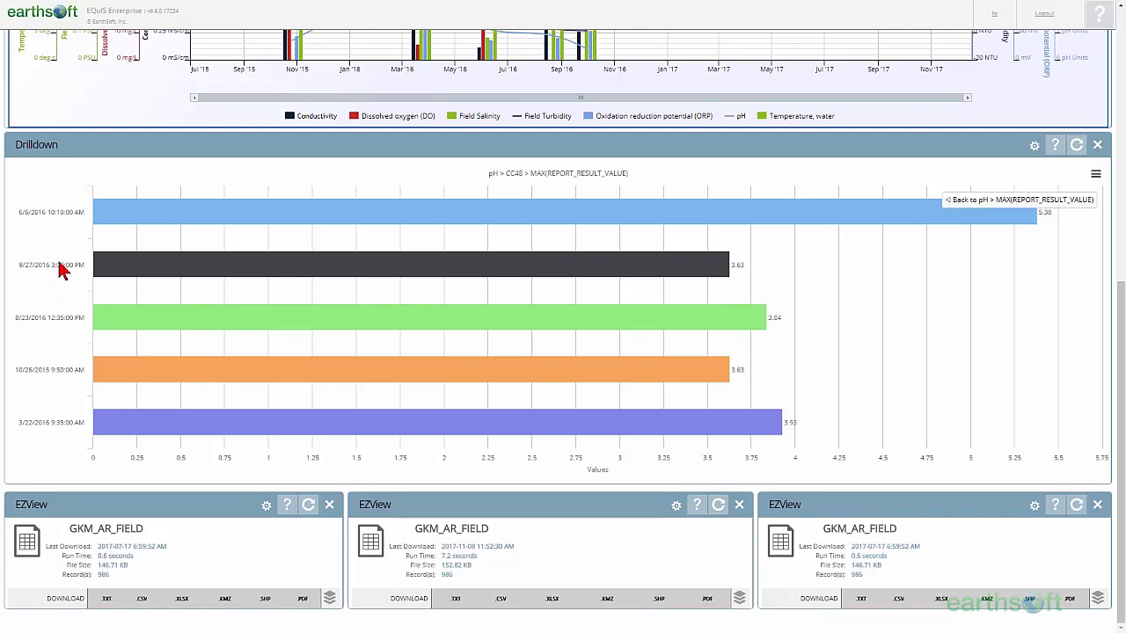
- Inspect the pH values and units for the 9/27/2016 and 10/26/2015 samples at CC48
mouse_move(106, 268)
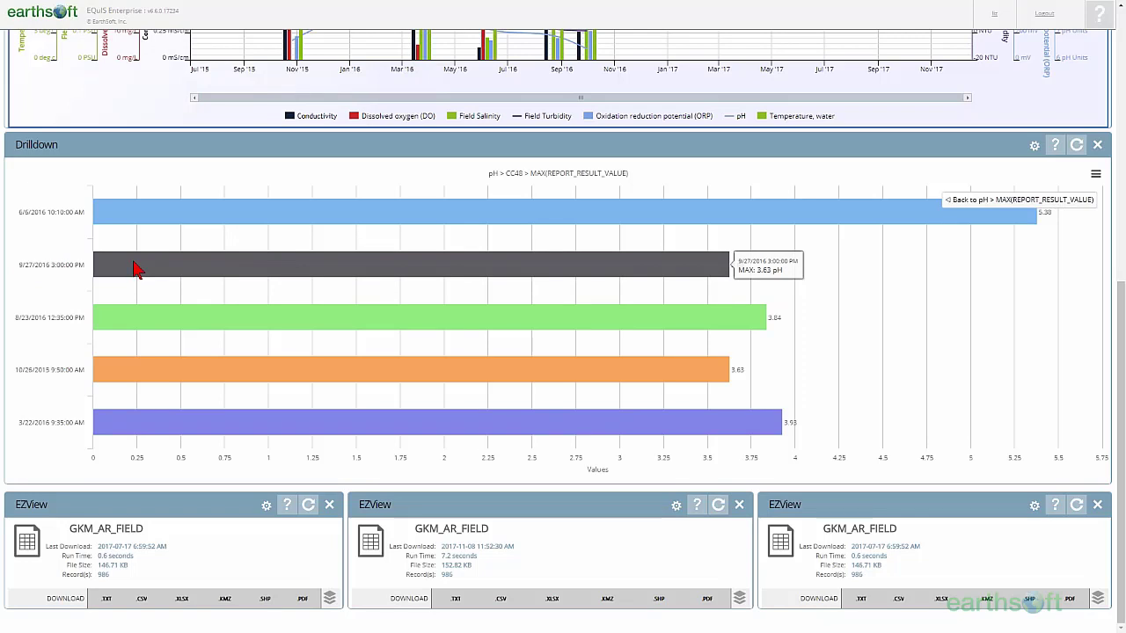
mouse_move(528, 239)
mouse_move(695, 374)
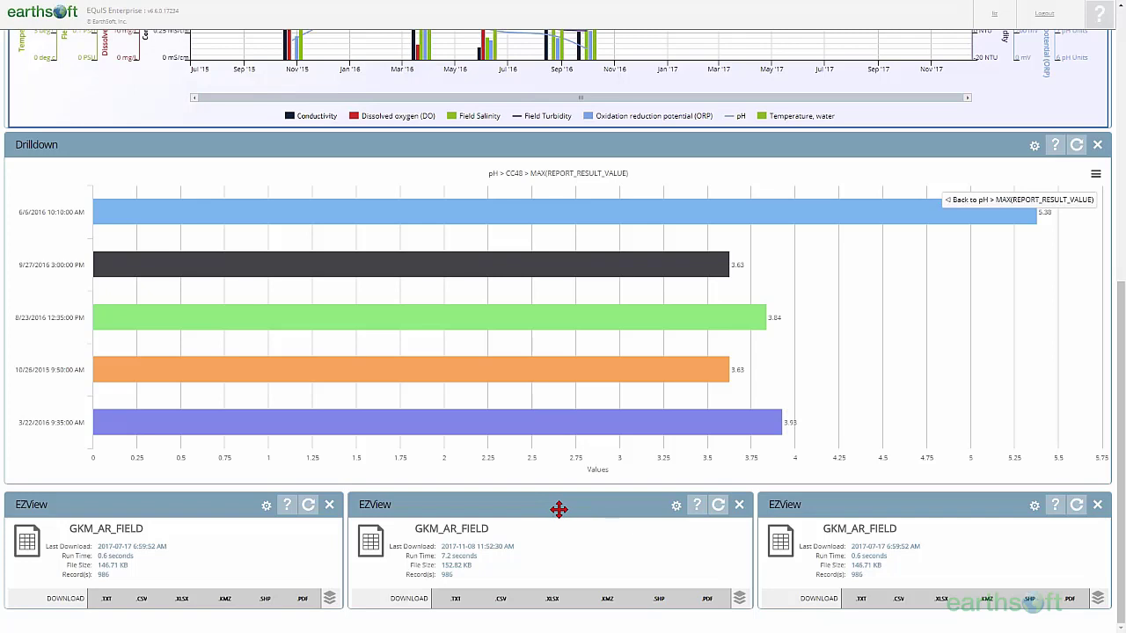
mouse_move(535, 369)
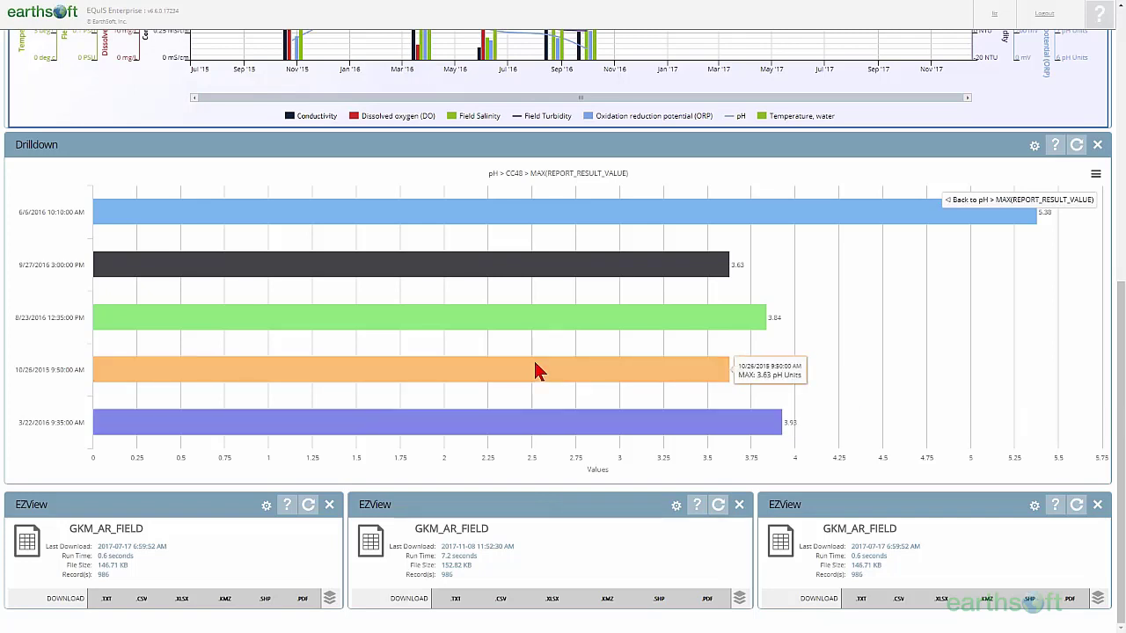
mouse_move(538, 270)
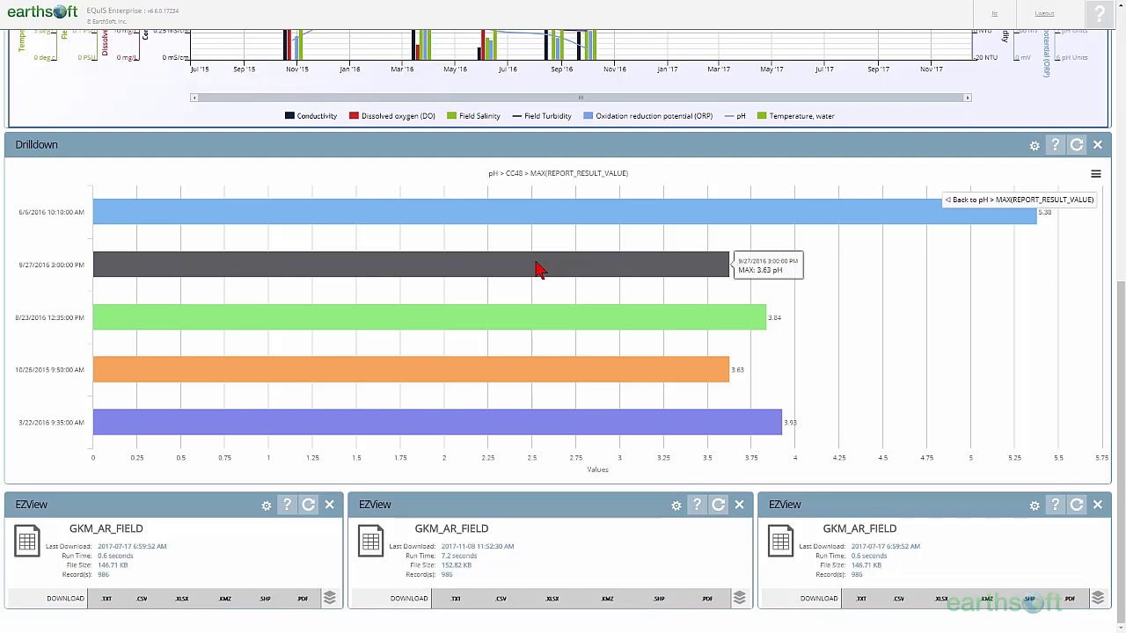
- Return the Drilldown chart to the parameter level and drill through Field Turbidity into location SJMC's values by date
click(981, 200)
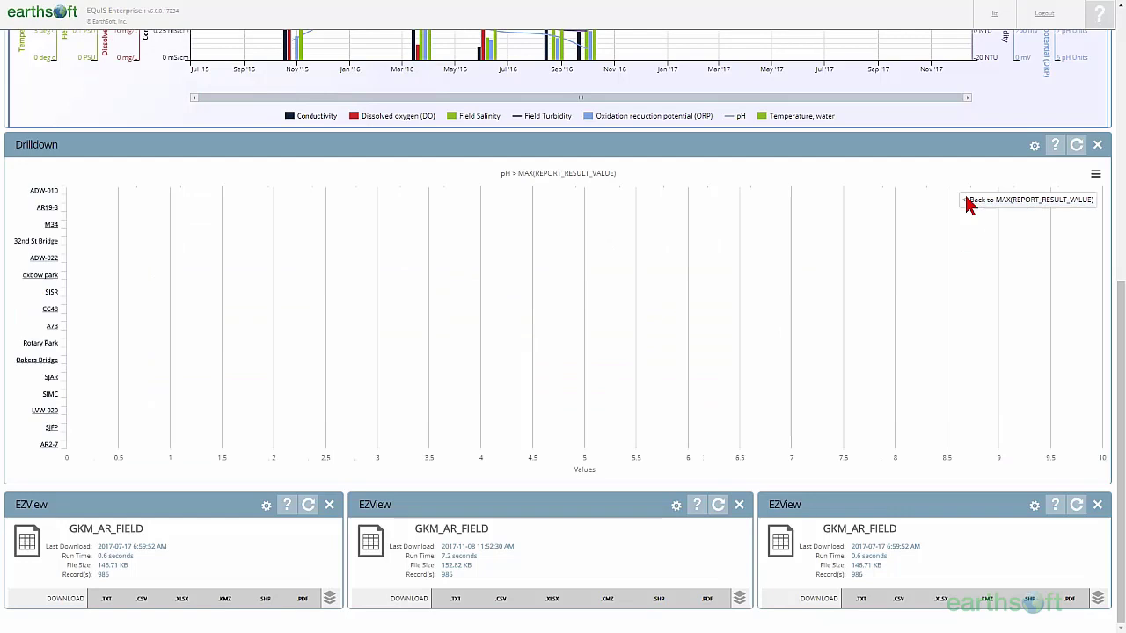
click(971, 200)
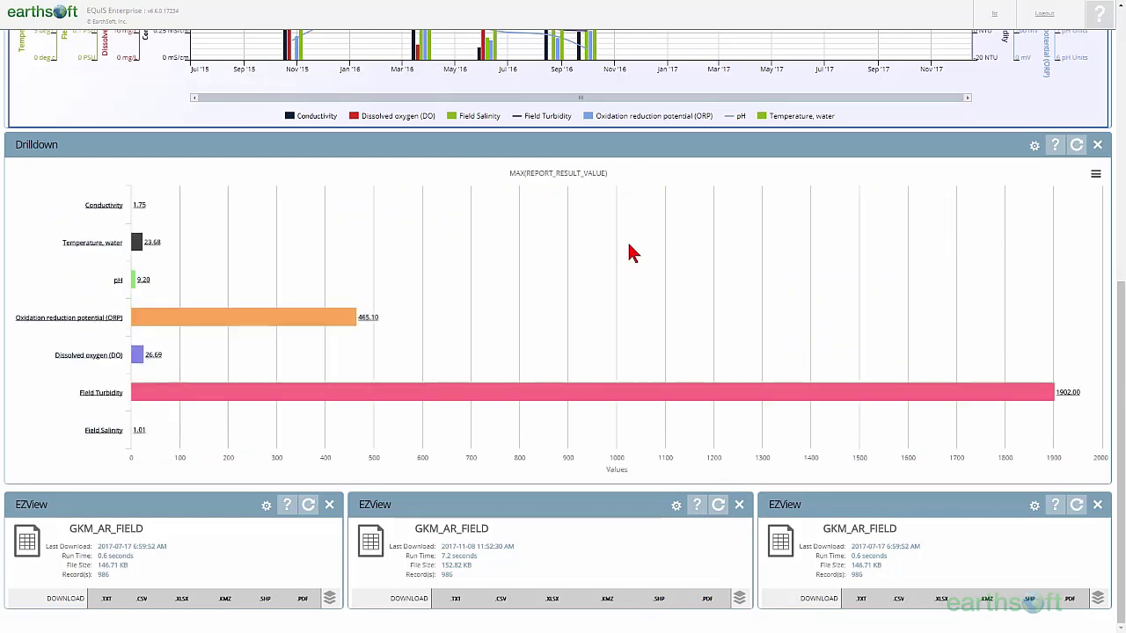
click(201, 396)
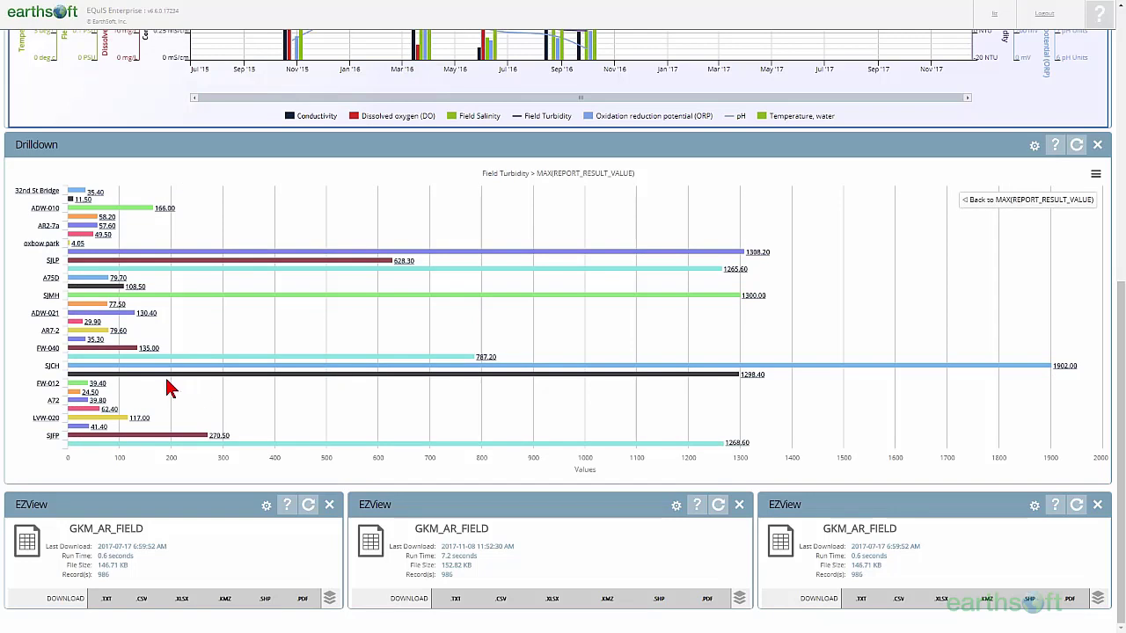
mouse_move(131, 349)
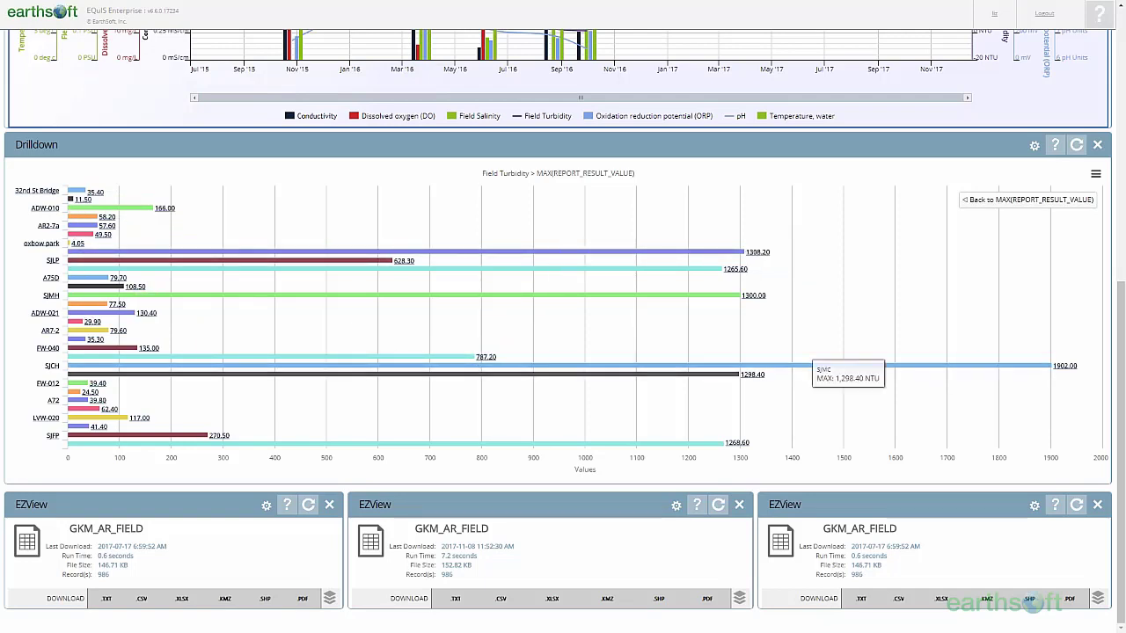
click(84, 376)
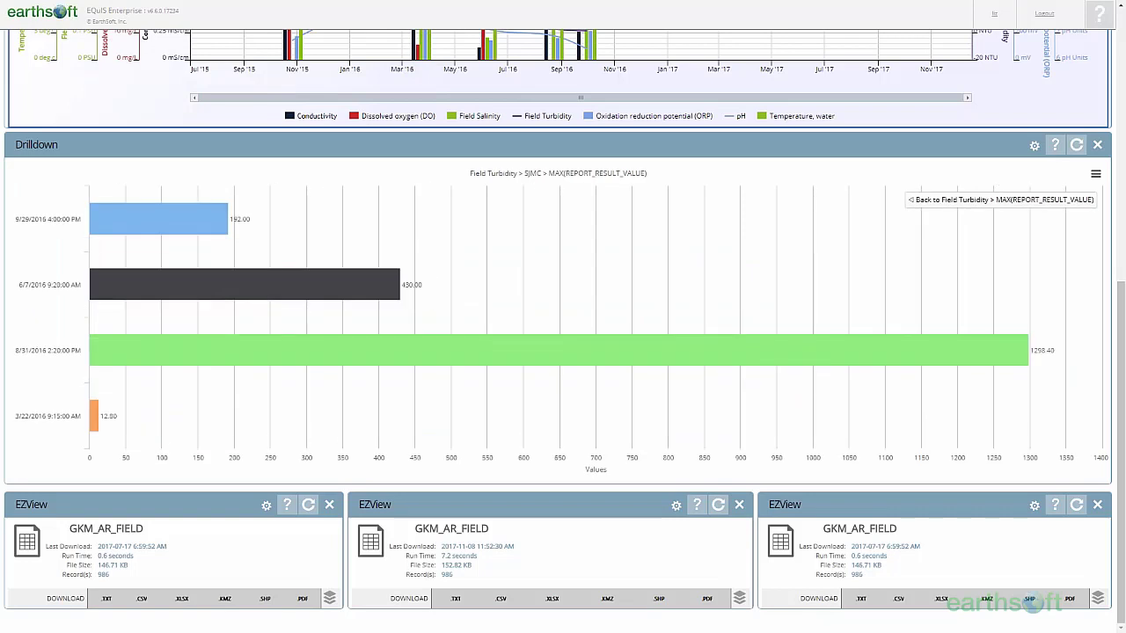
- Go back to the Field Turbidity maximums by location and drill down into location CC48
click(1029, 199)
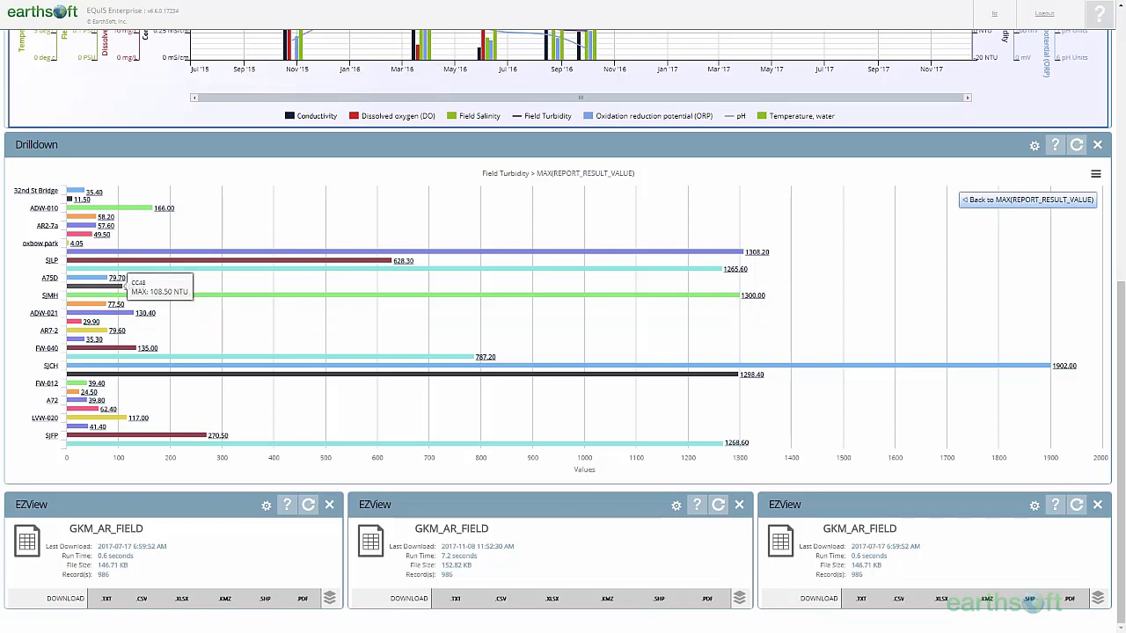
click(107, 290)
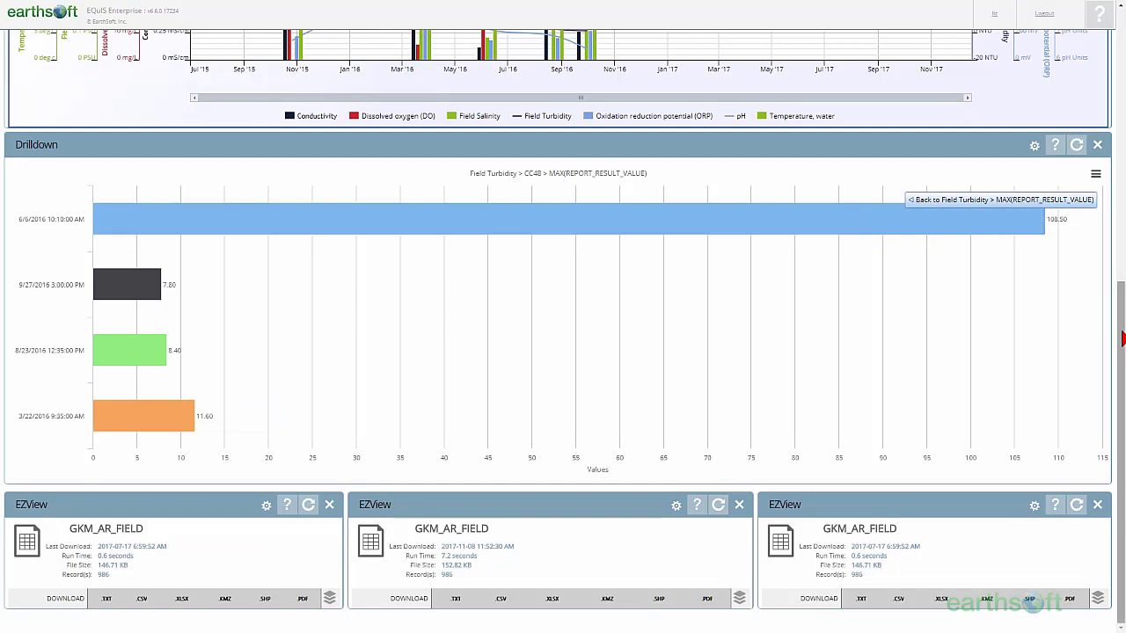
- Select location CC48 on the map to update the Time Series Chart, and inspect its curves
drag(1122, 338, 1113, 81)
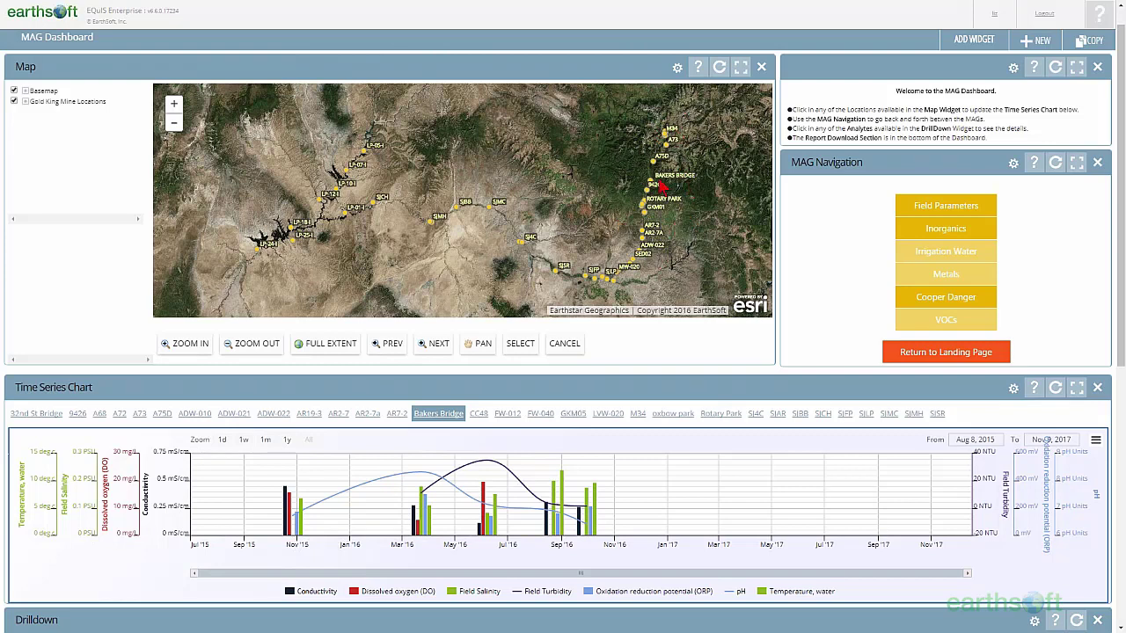
scroll(656, 135, up, 1)
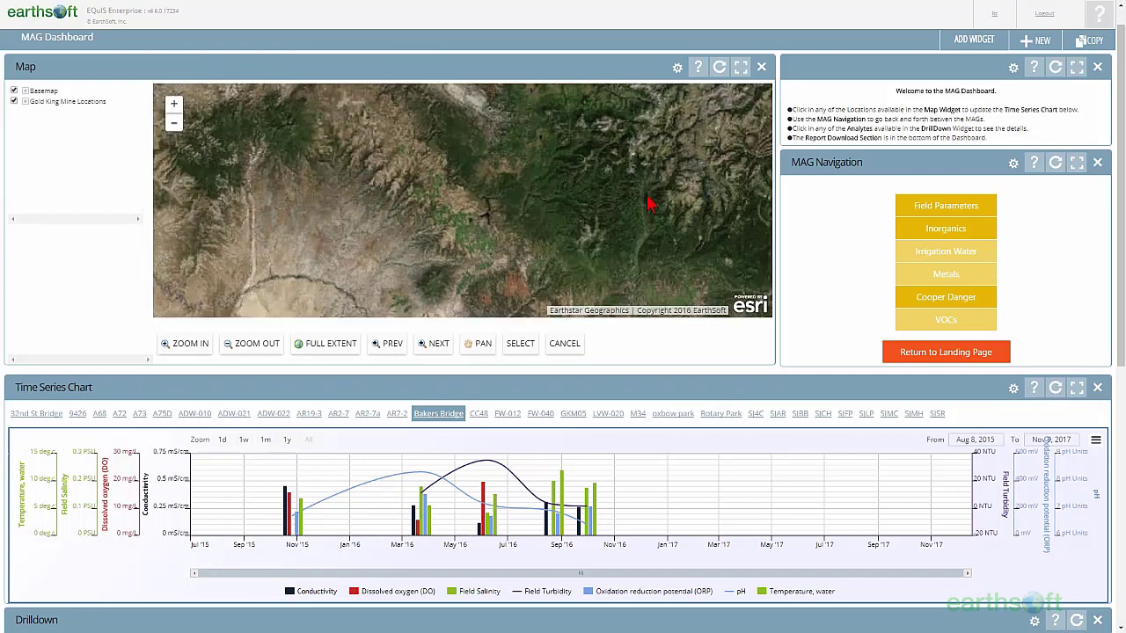
drag(625, 195, 384, 175)
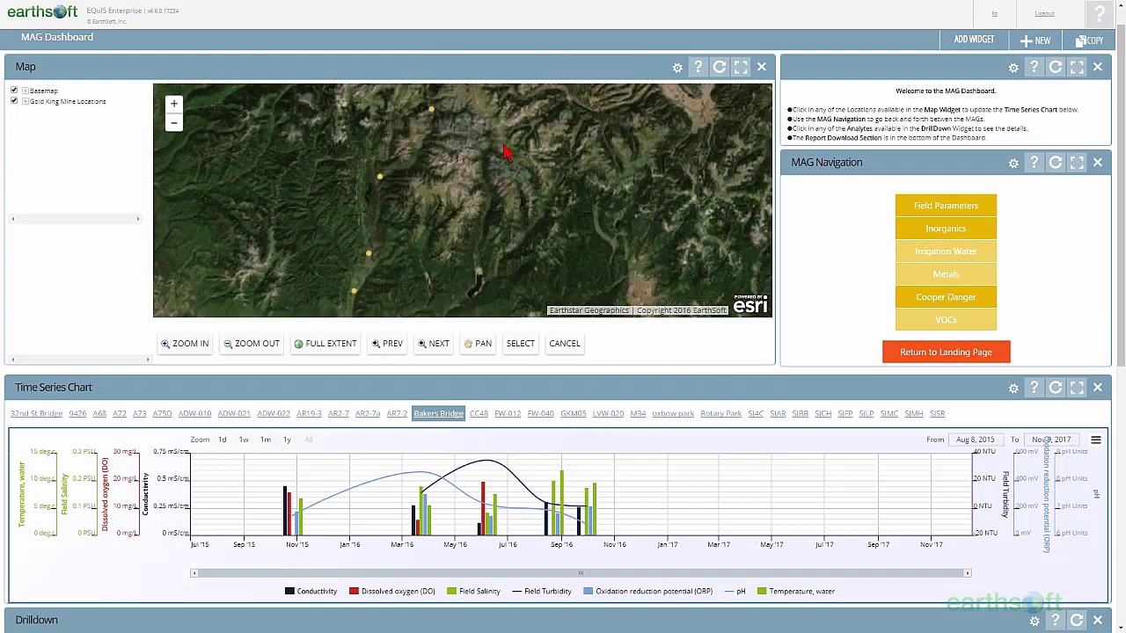
drag(502, 146, 495, 230)
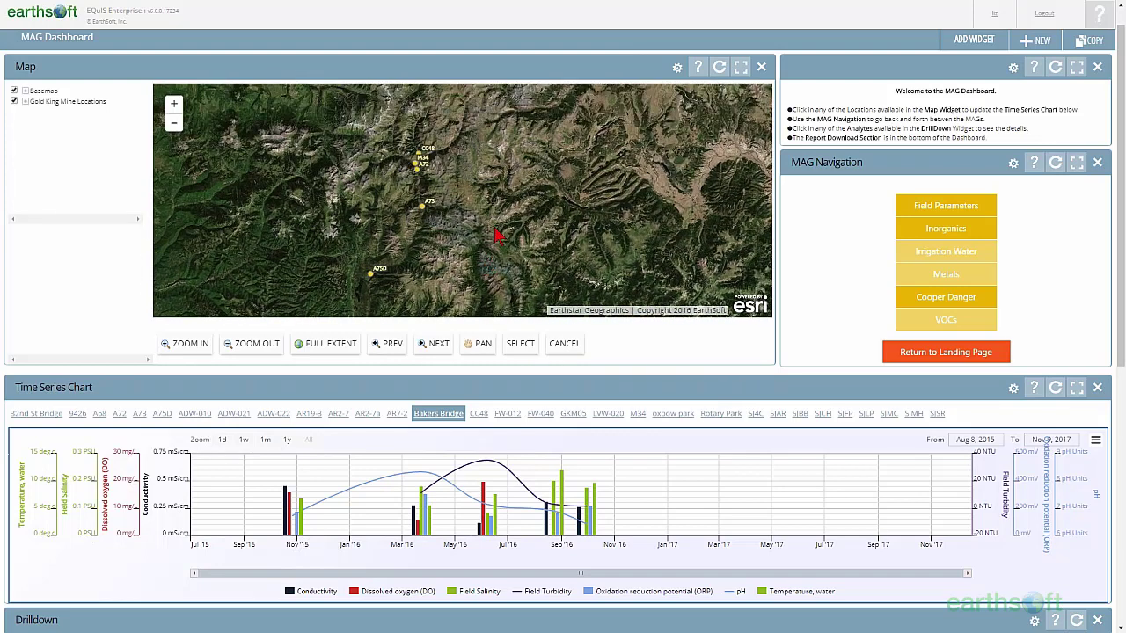
click(421, 159)
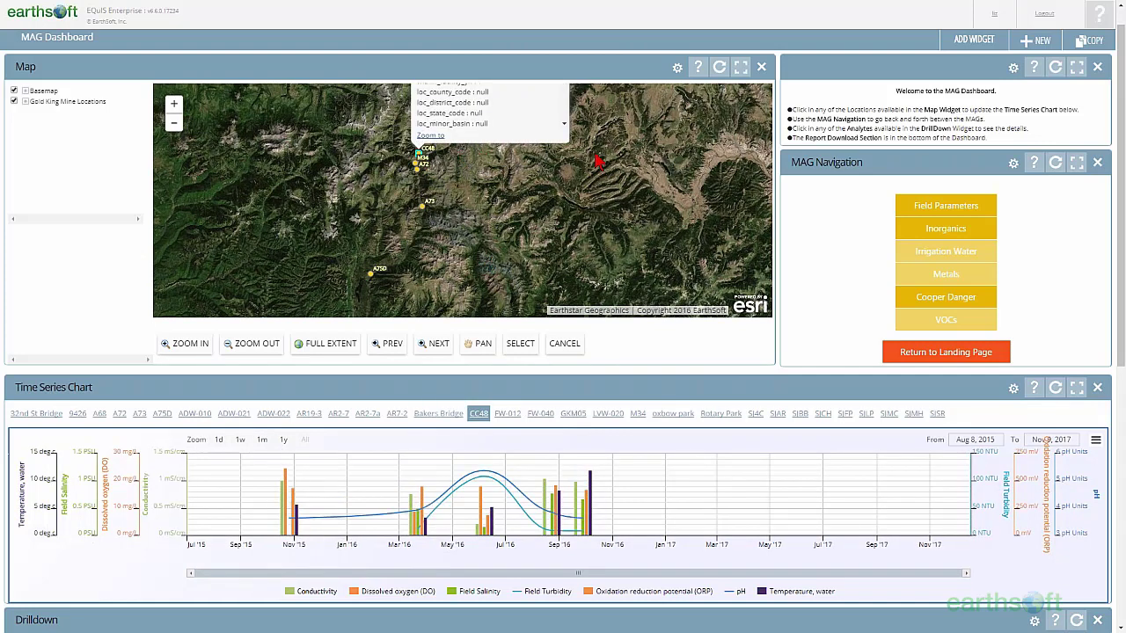
mouse_move(560, 530)
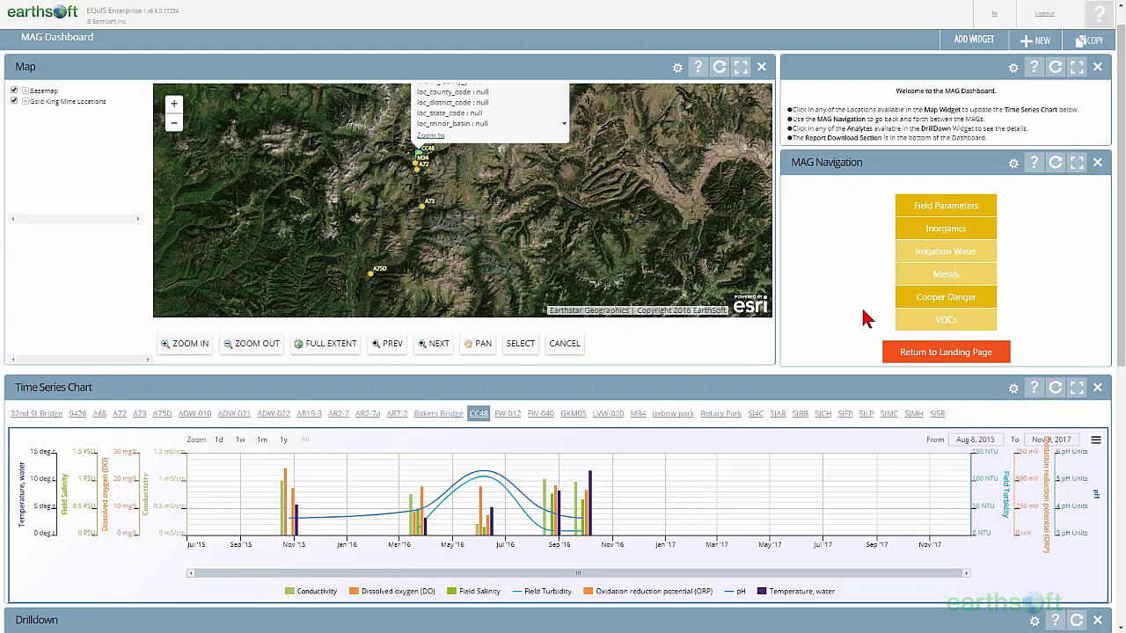
- Open the Copper Danger dashboard and zoom its map out to show all Gold King Mine locations
click(945, 304)
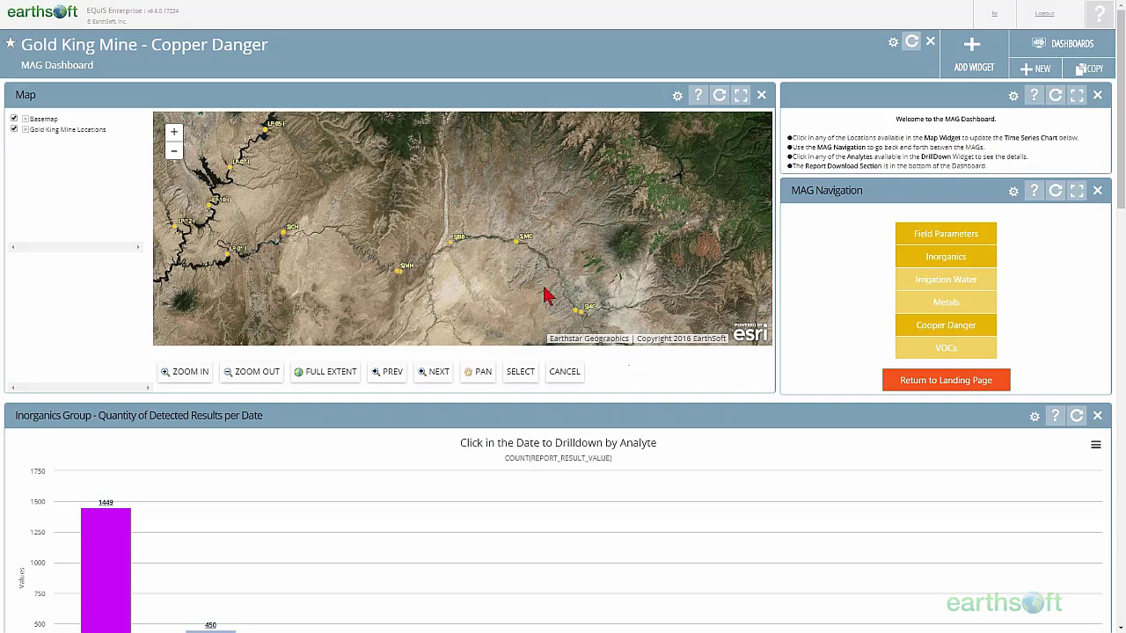
click(174, 152)
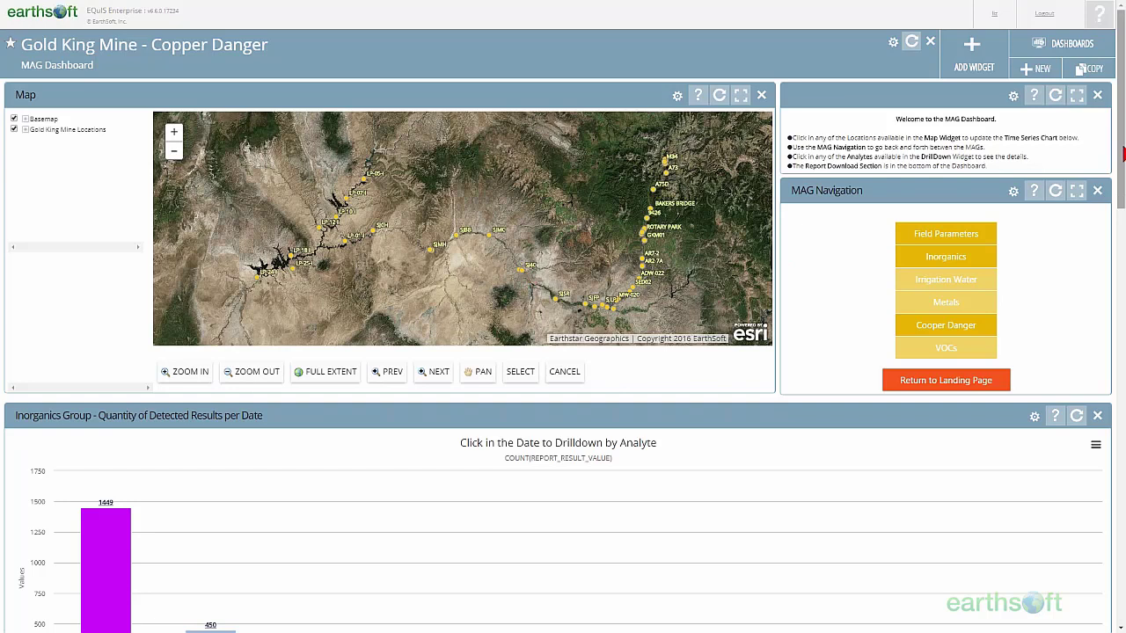
- Inspect the quantities of detected results per date in the Inorganics Group chart
drag(1123, 155, 1123, 234)
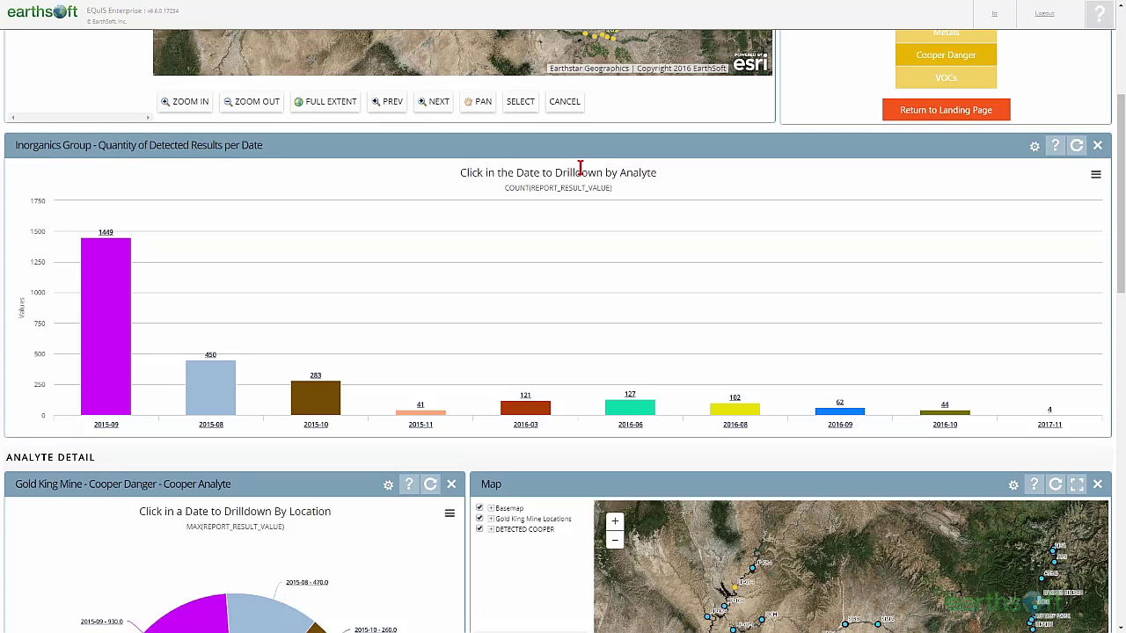
mouse_move(111, 288)
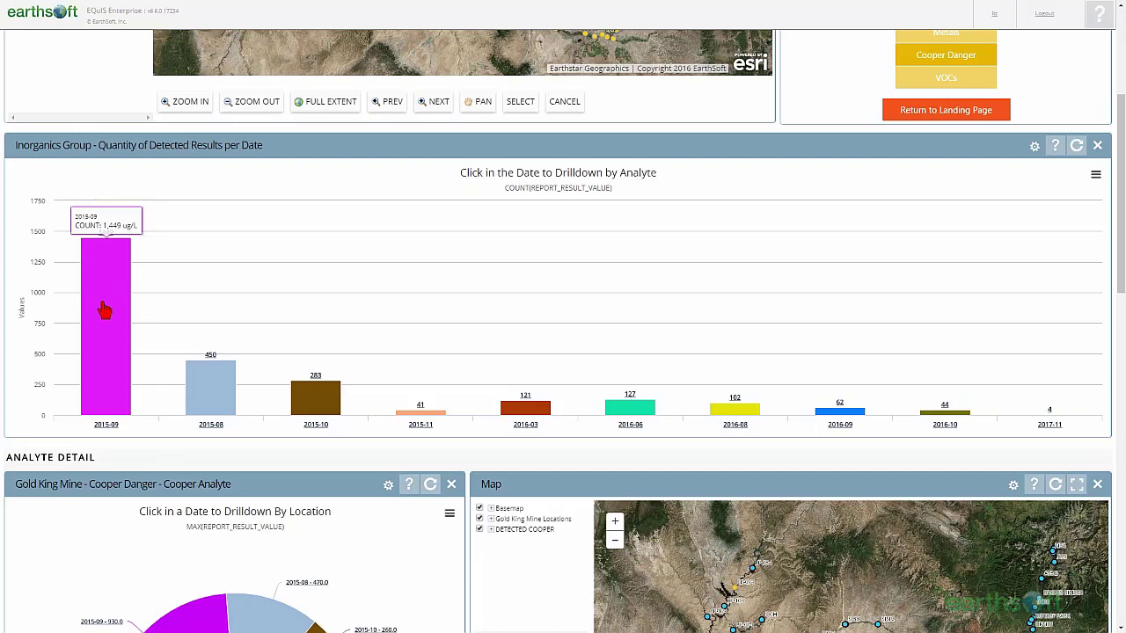
mouse_move(302, 401)
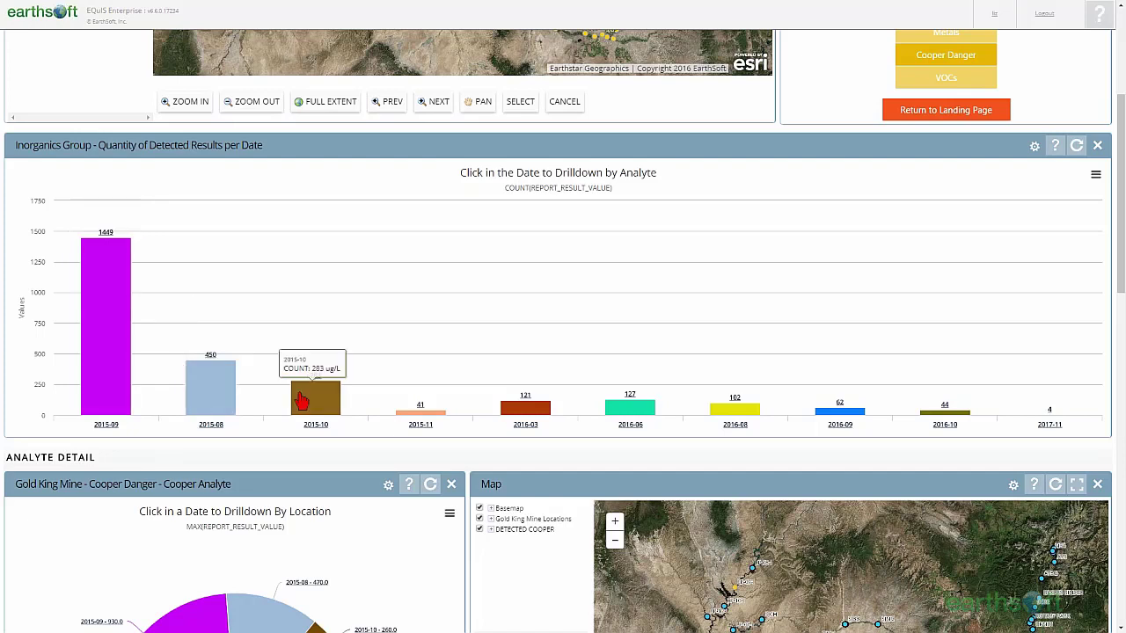
mouse_move(504, 409)
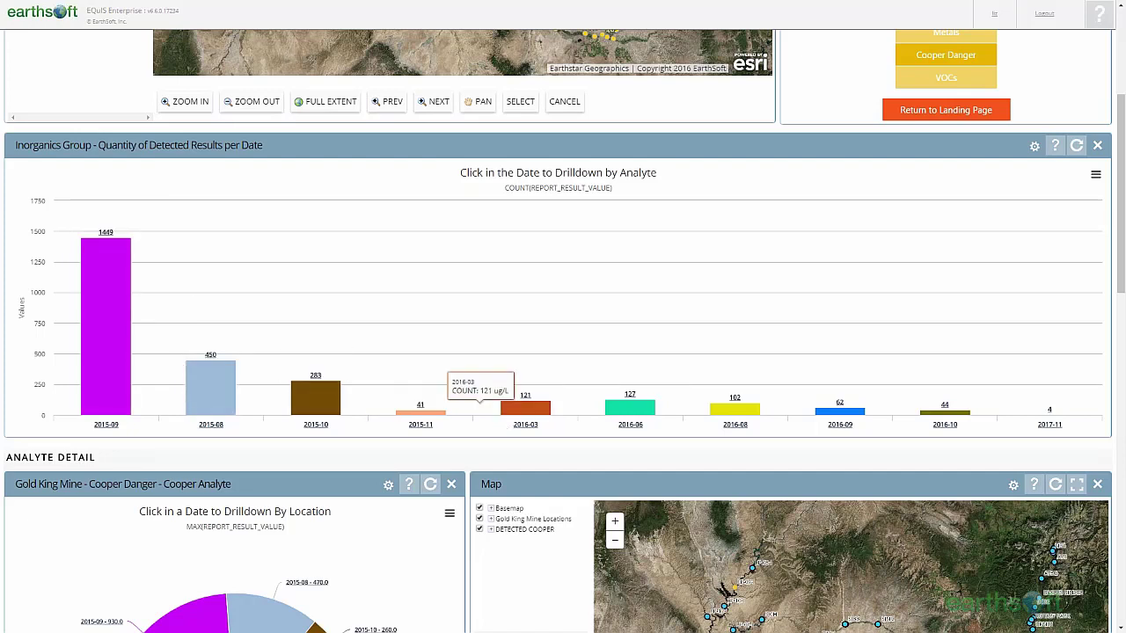
mouse_move(628, 413)
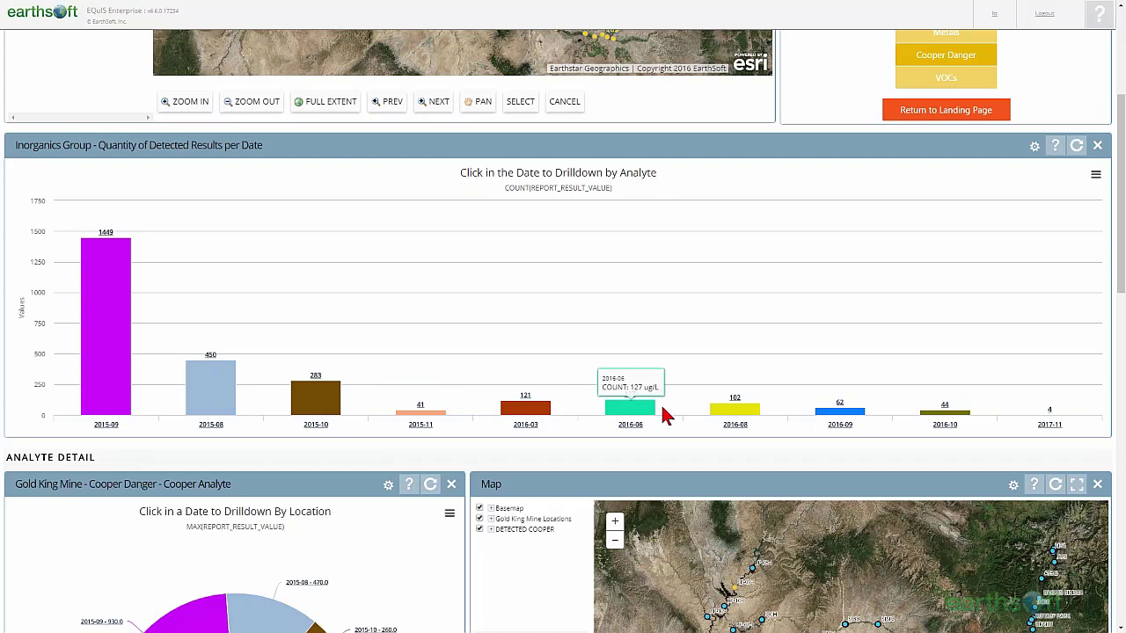
mouse_move(944, 409)
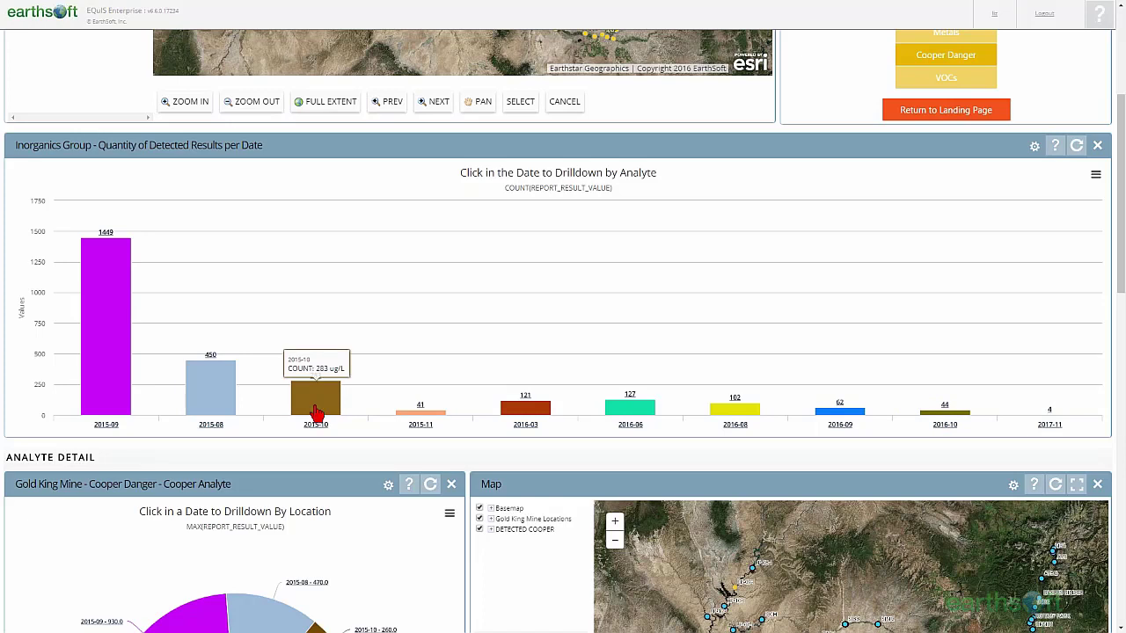
- Drill down into 2015-09 in the Inorganics Group chart and inspect the Copper and Zinc result counts
mouse_move(108, 369)
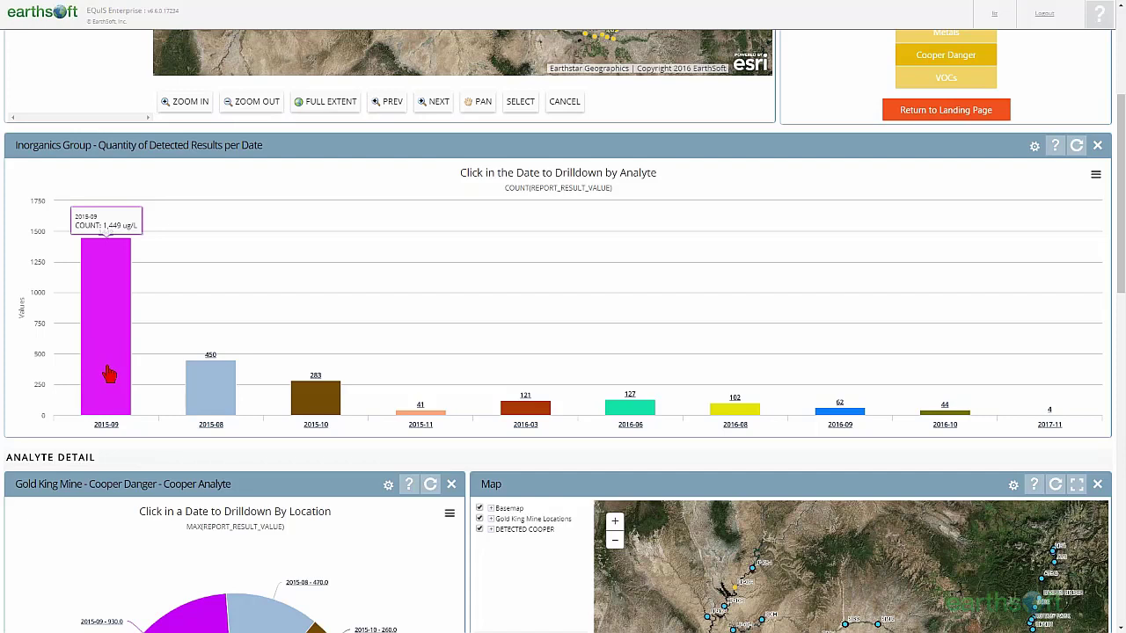
click(106, 375)
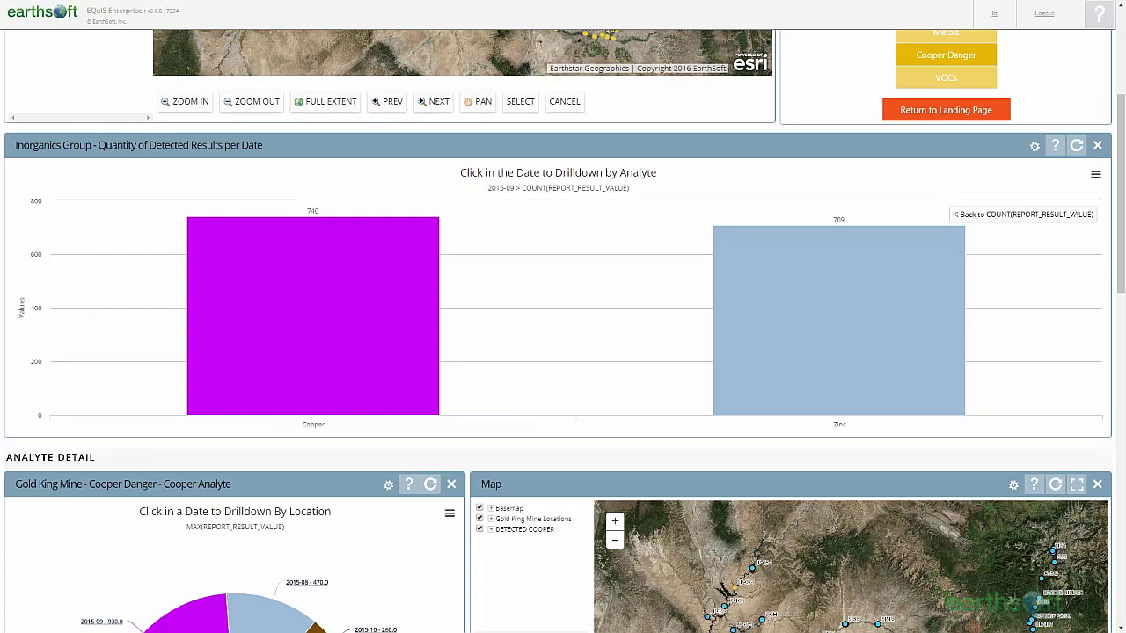
mouse_move(206, 372)
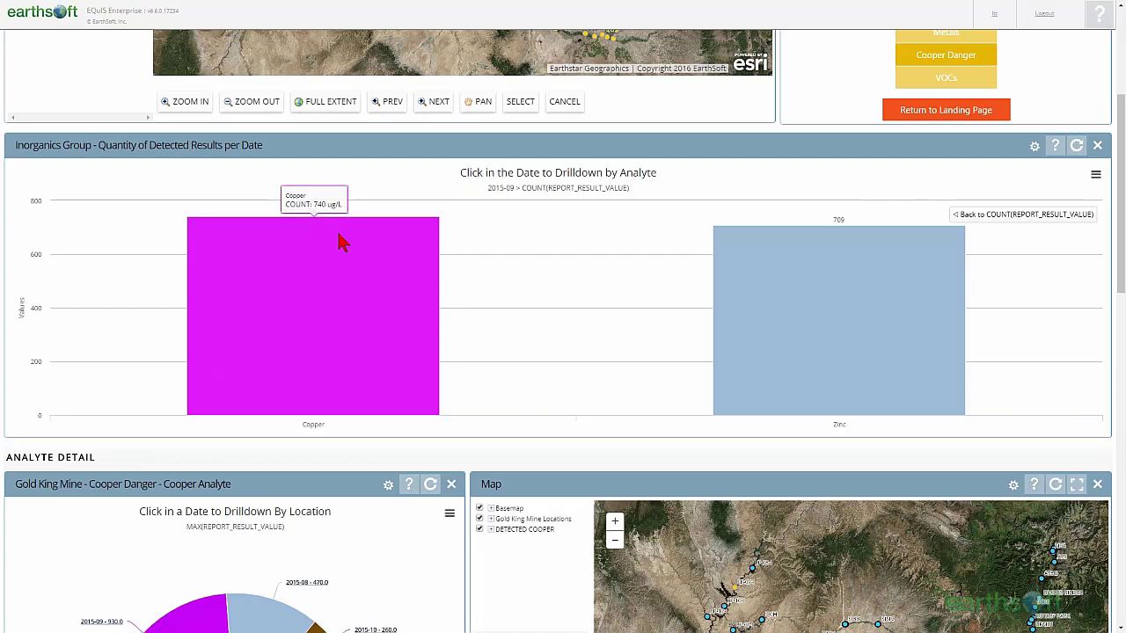
mouse_move(862, 241)
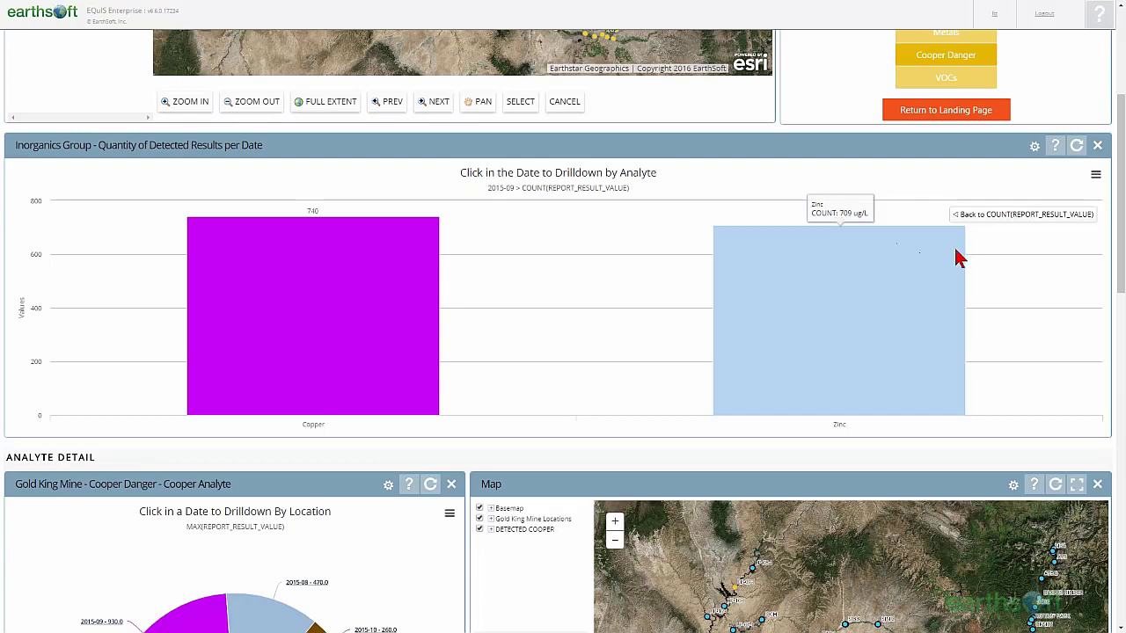
- Examine the maximum results per date in the Cooper Analyte chart of the Analyte Detail section
drag(1123, 227, 1123, 357)
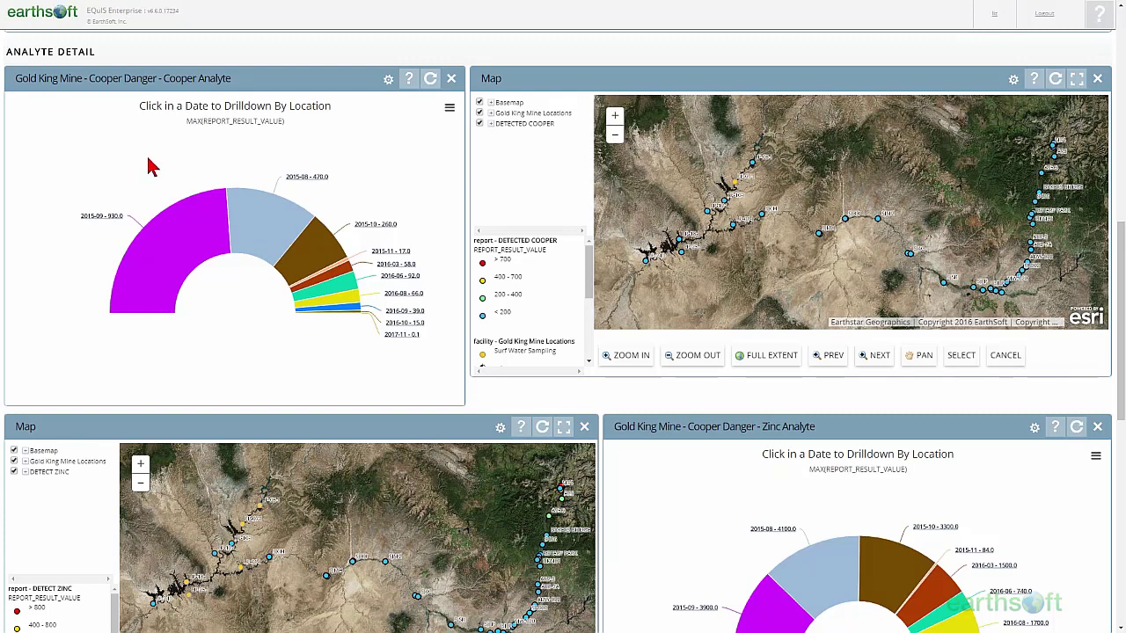
mouse_move(211, 188)
mouse_move(255, 218)
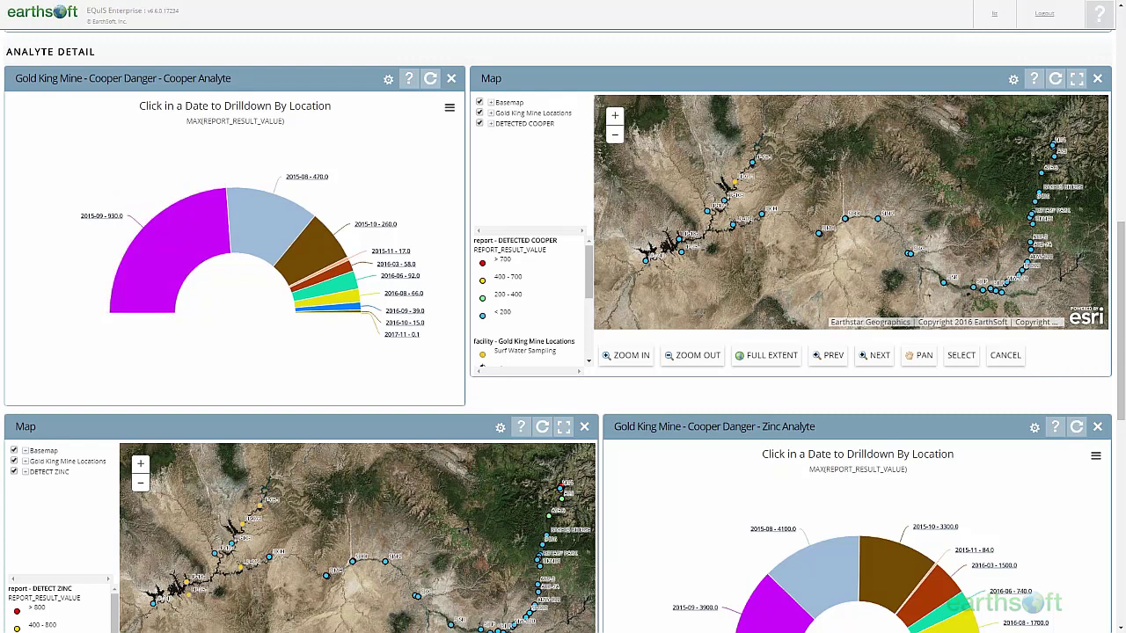
- Drill down into 2015-09 in the Cooper Analyte chart and inspect the maximum copper results by location
click(146, 273)
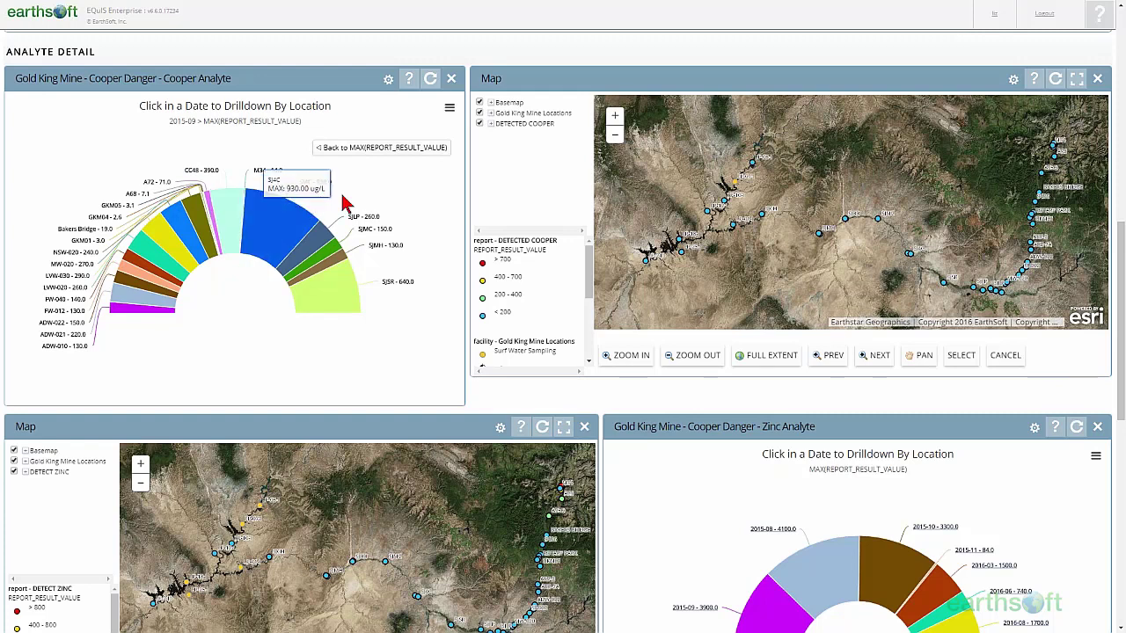
mouse_move(323, 187)
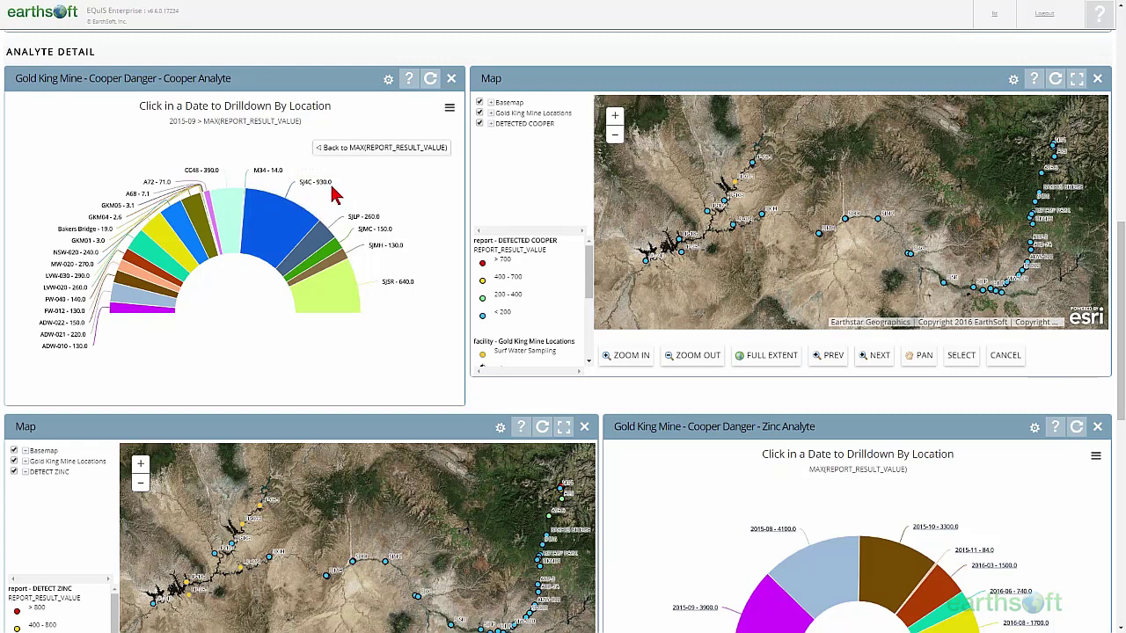
mouse_move(391, 293)
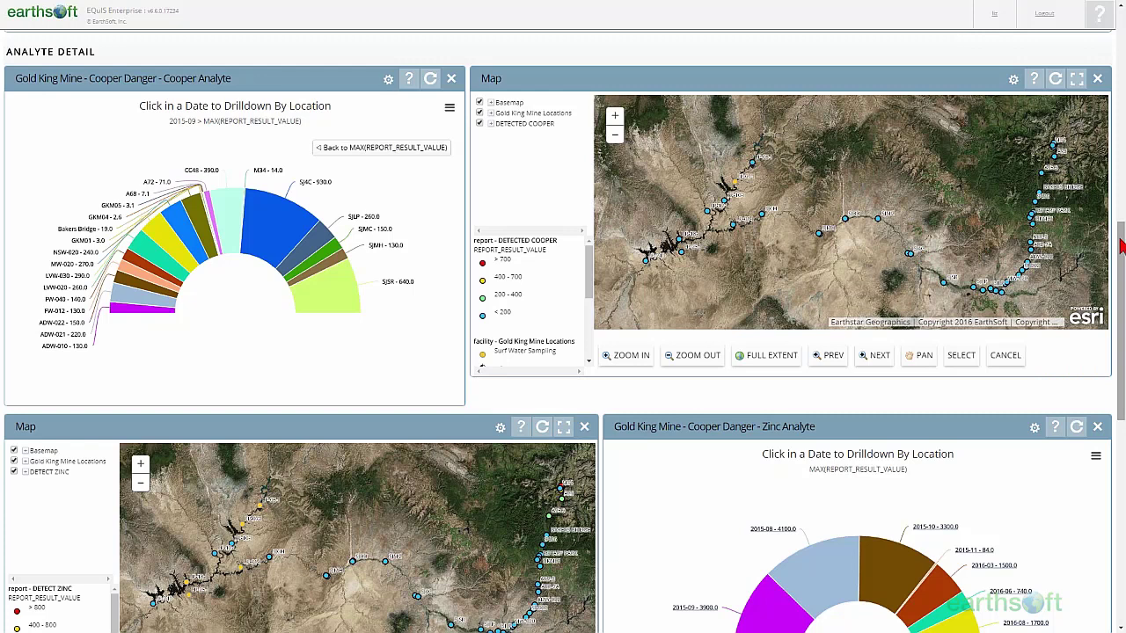
- Zoom the DETECT ZINC map in on the cluster of northernmost river locations and examine their zinc result colours
drag(1123, 245, 1122, 360)
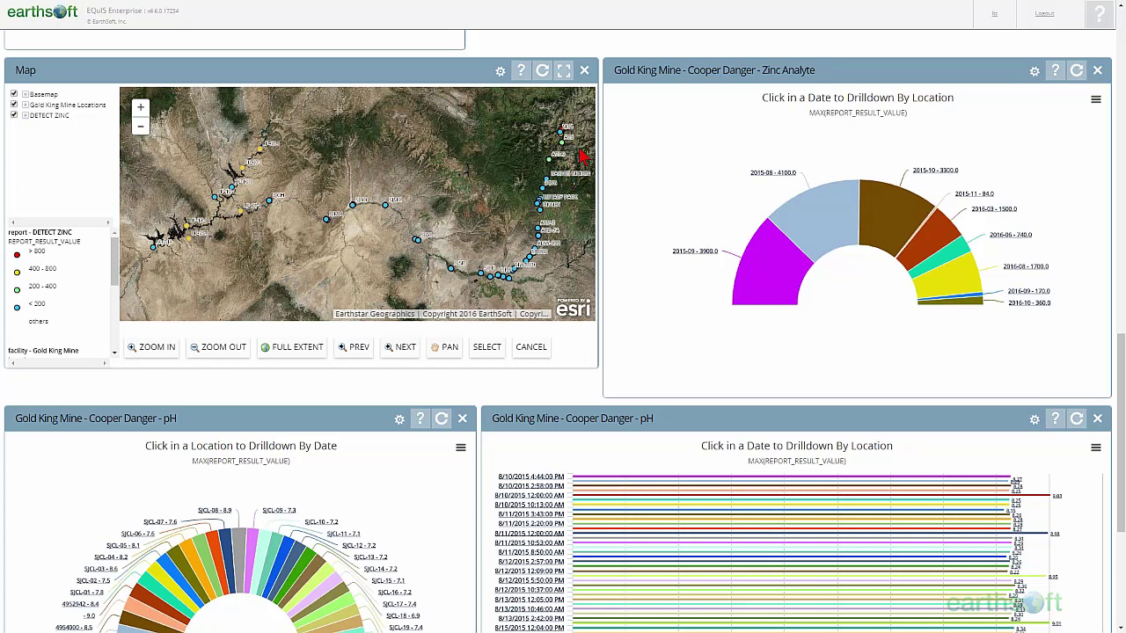
drag(584, 155, 459, 165)
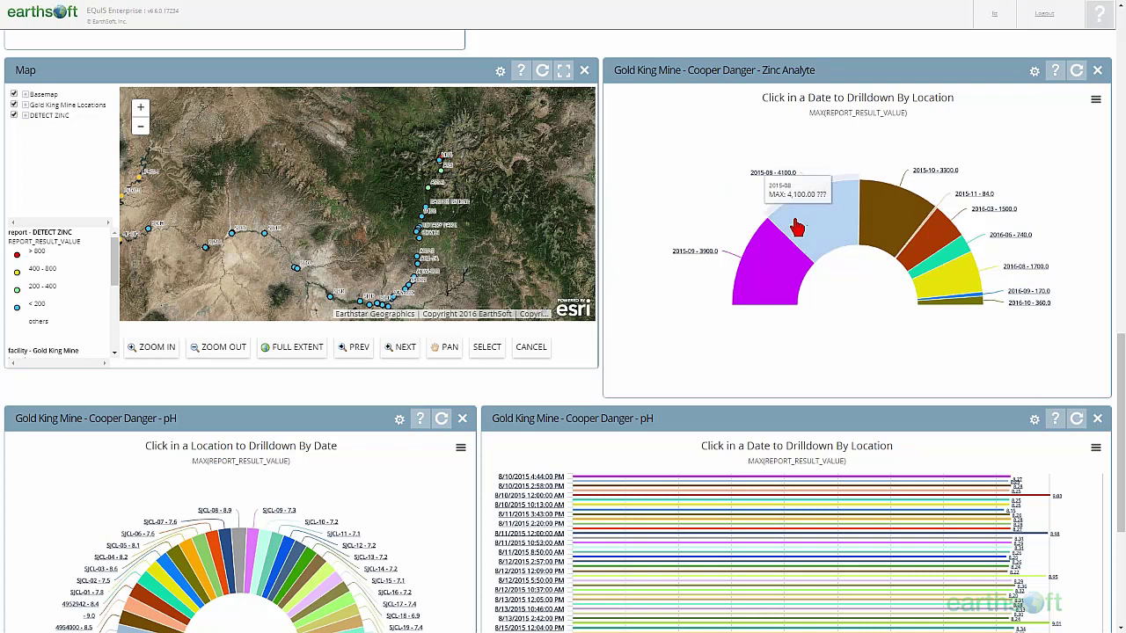
mouse_move(780, 268)
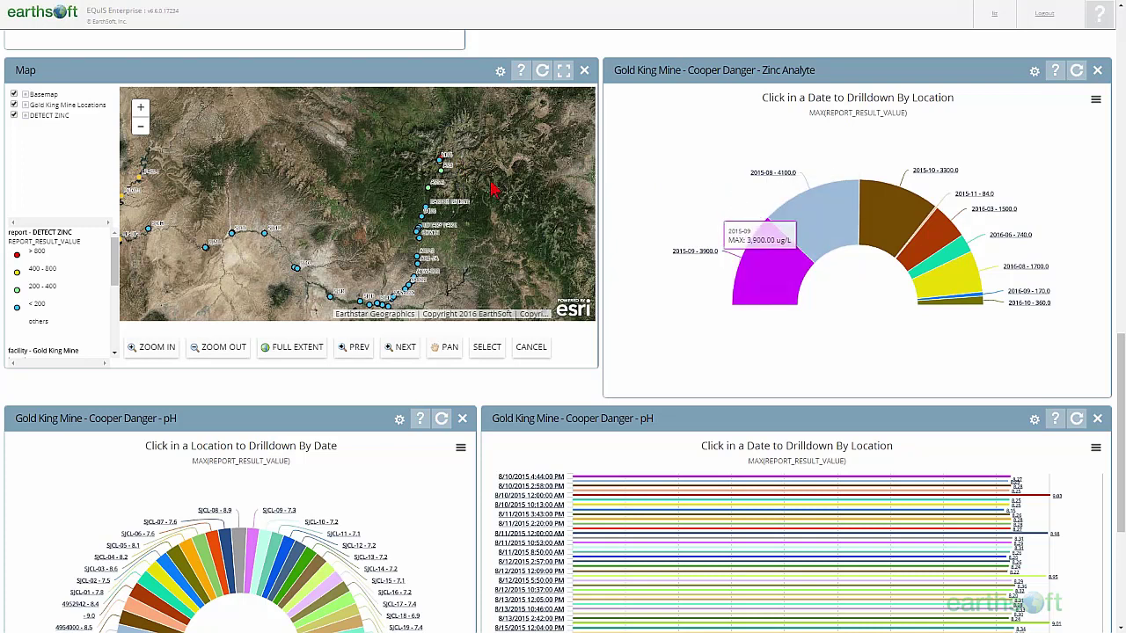
scroll(454, 180, up, 2)
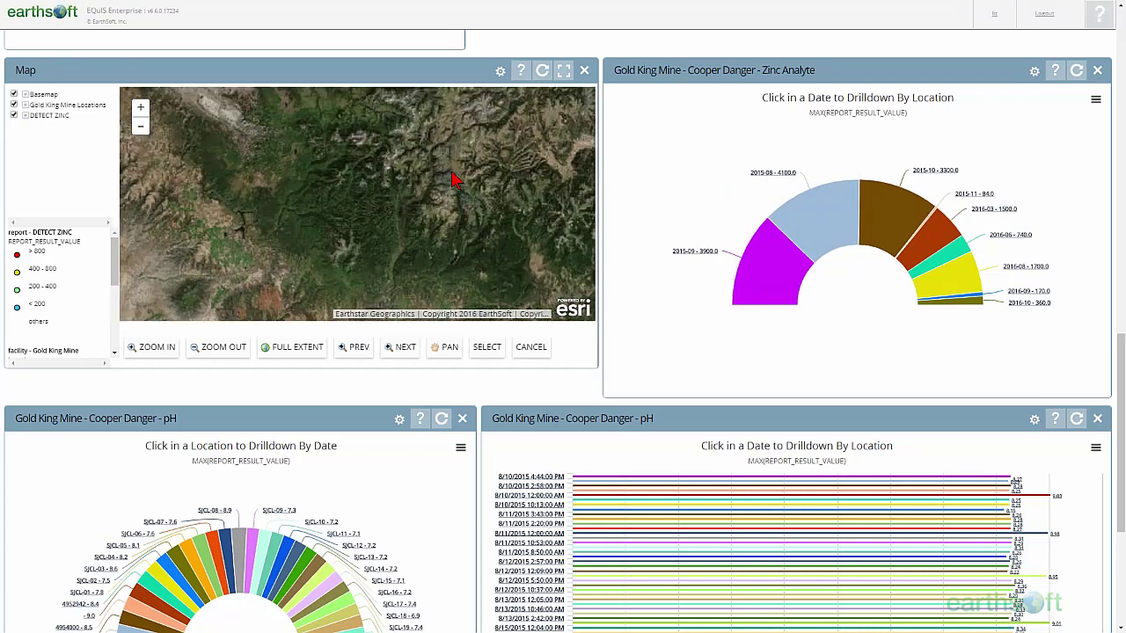
scroll(485, 170, up, 1)
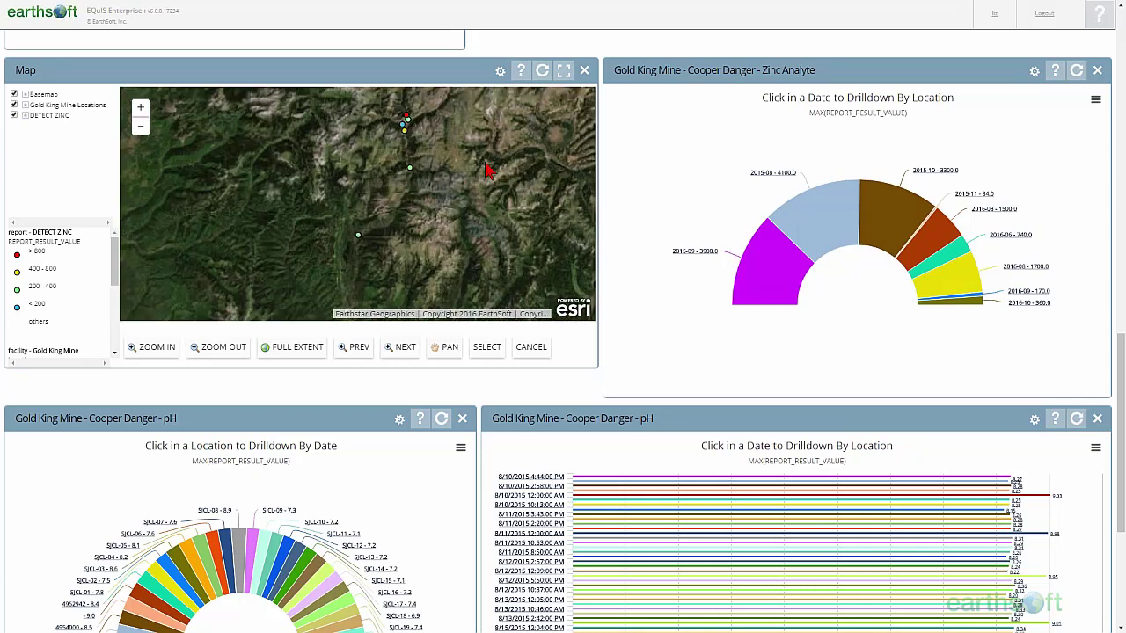
scroll(485, 171, up, 1)
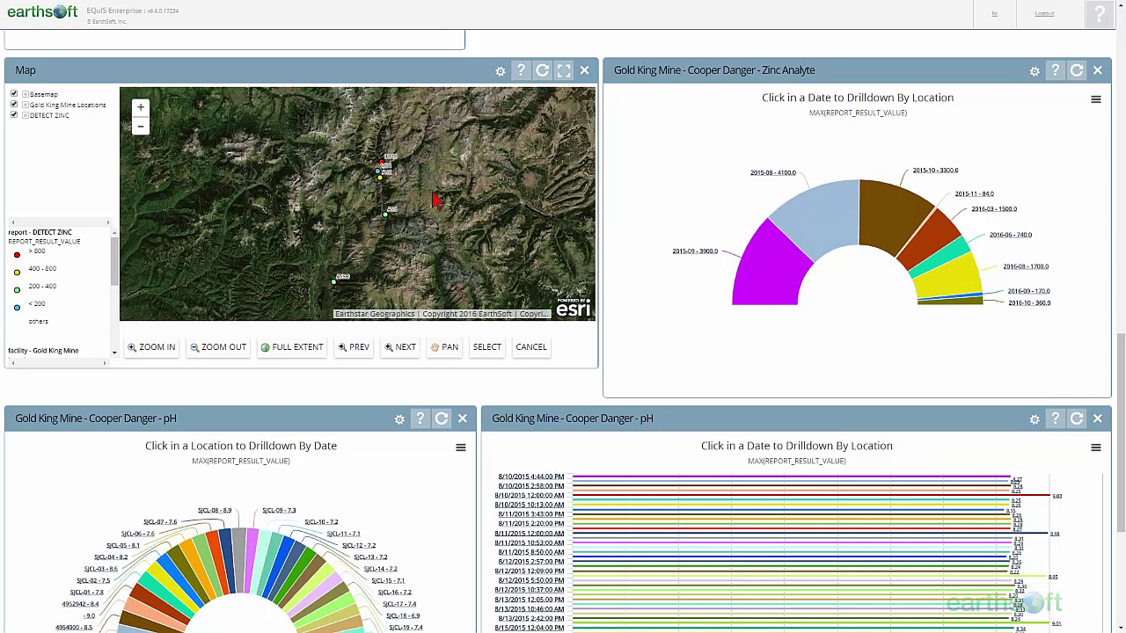
scroll(433, 201, down, 2)
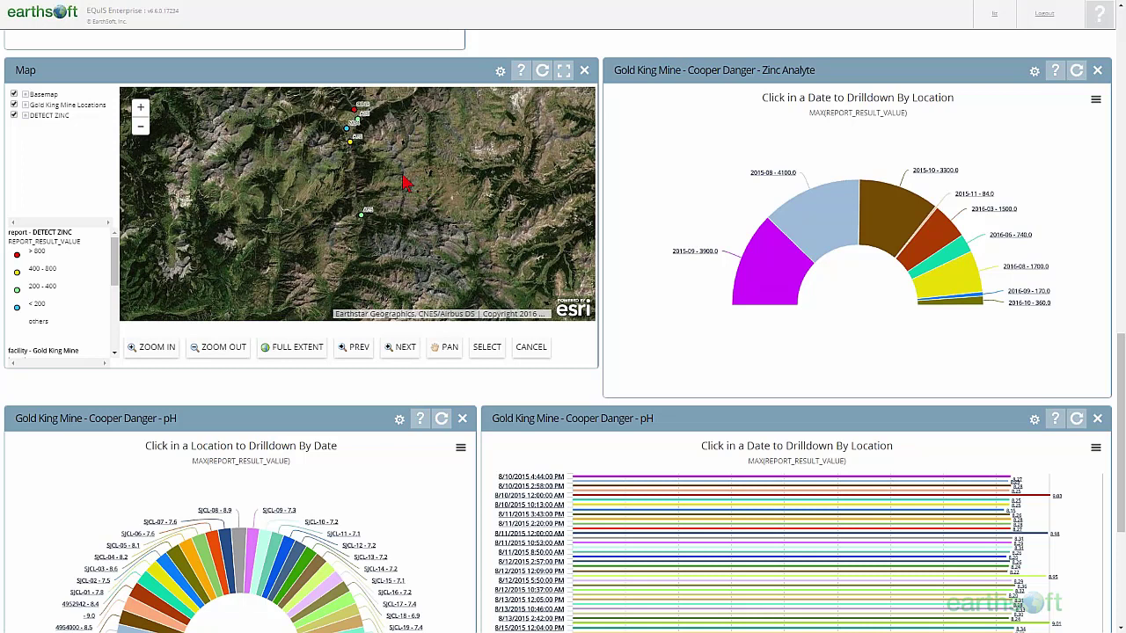
drag(393, 141, 395, 181)
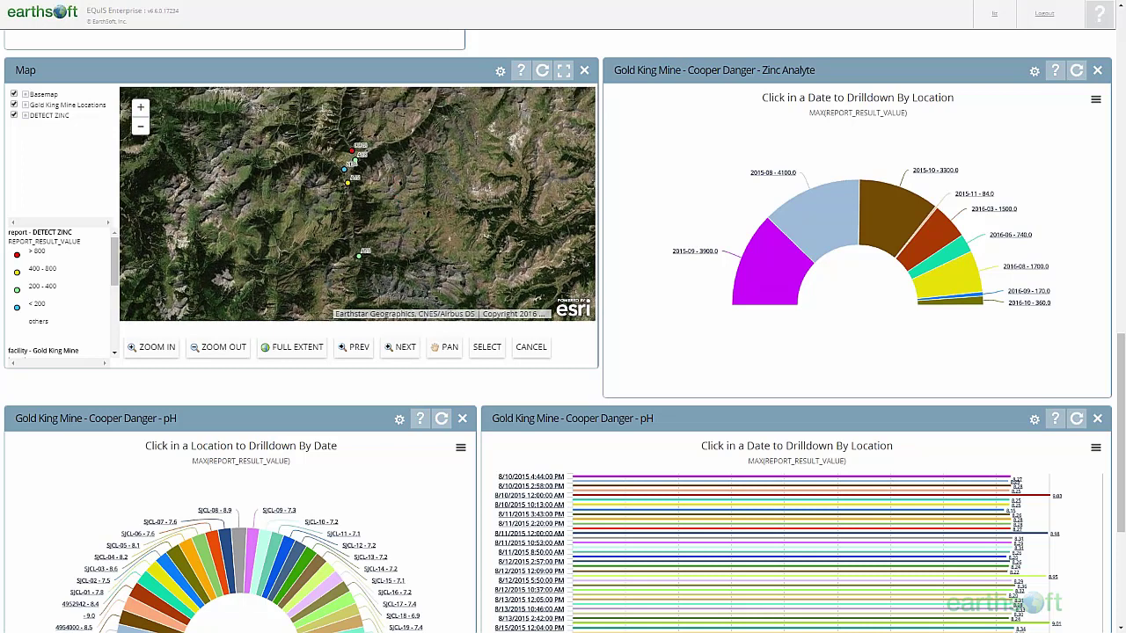
scroll(389, 190, up, 1)
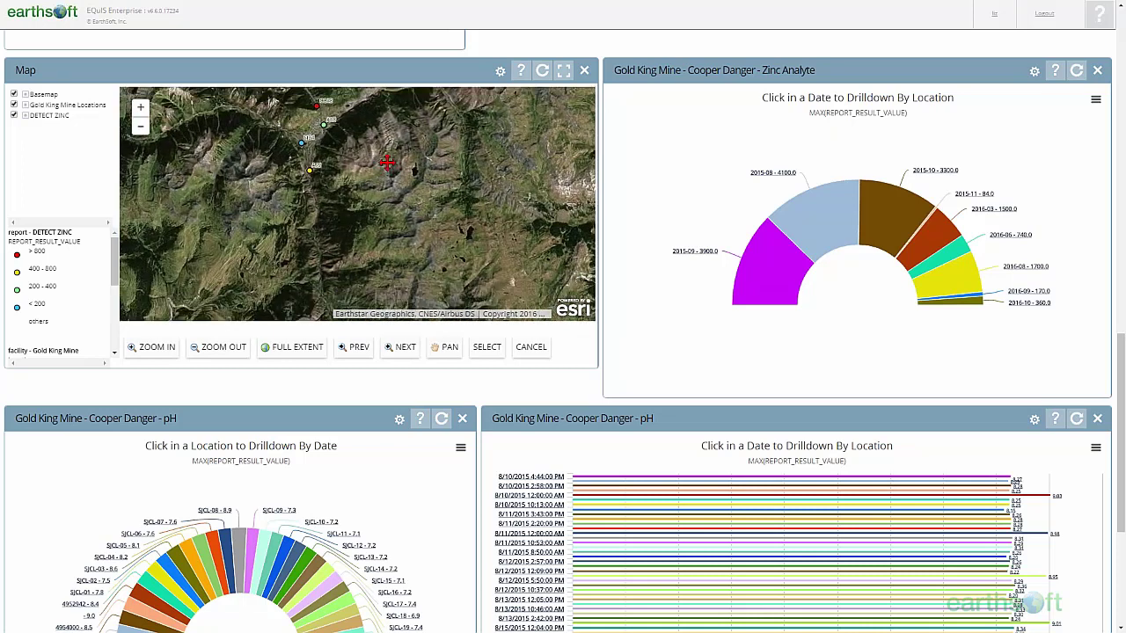
mouse_move(352, 301)
mouse_down()
mouse_move(338, 270)
mouse_move(366, 306)
mouse_up()
drag(368, 169, 372, 177)
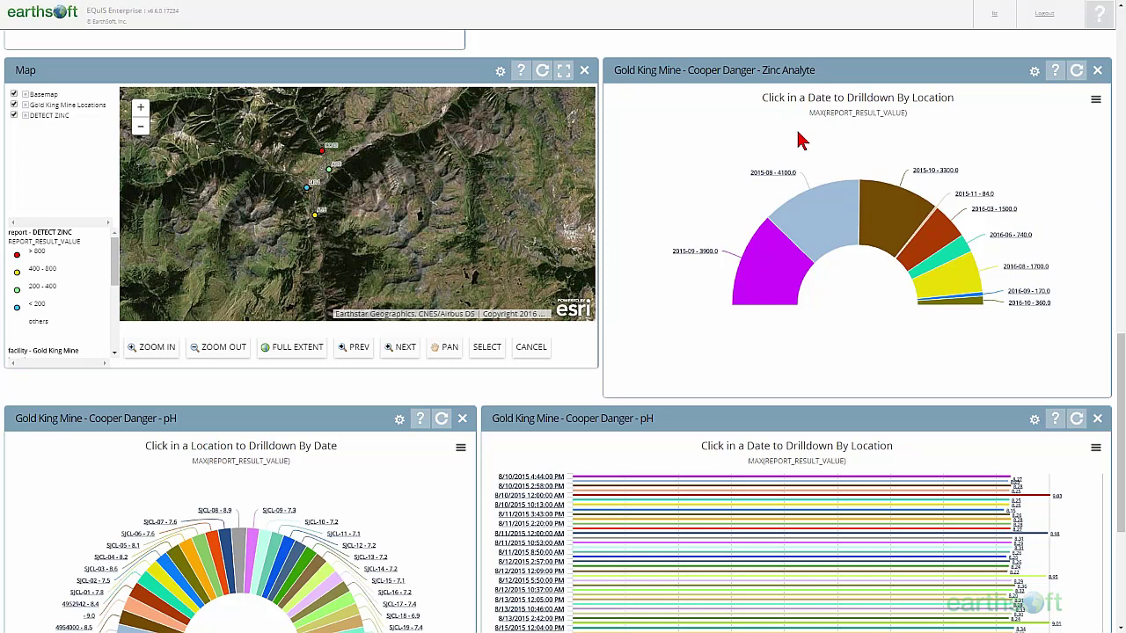
- Drill down into 2015-08 in the Zinc Analyte chart and inspect the maximum zinc results by location
mouse_move(814, 197)
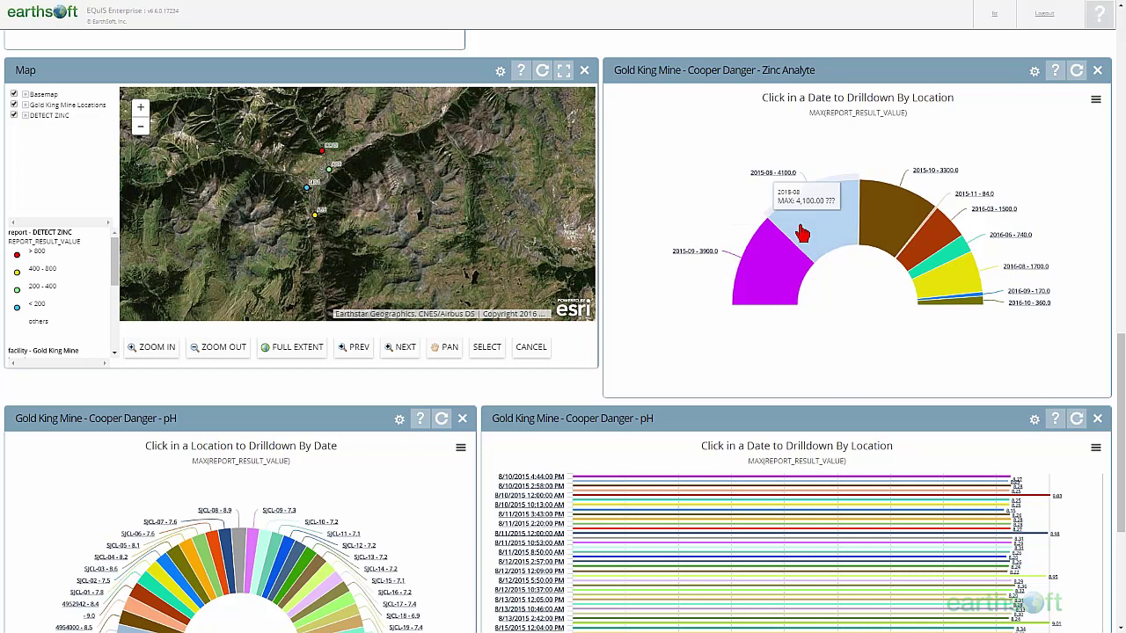
mouse_move(806, 222)
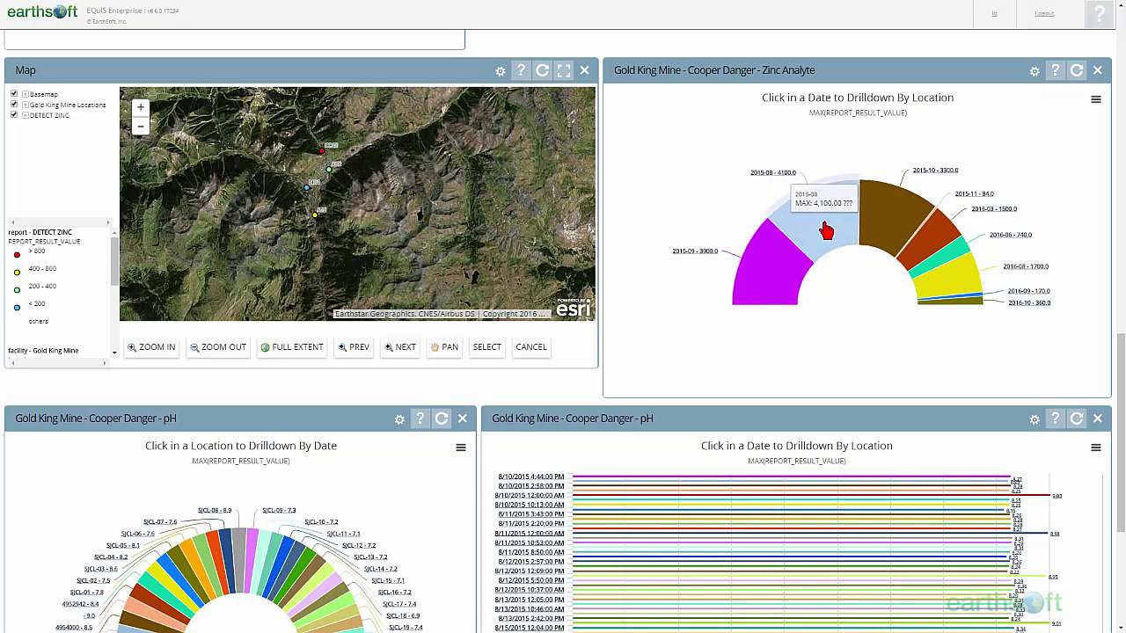
click(826, 232)
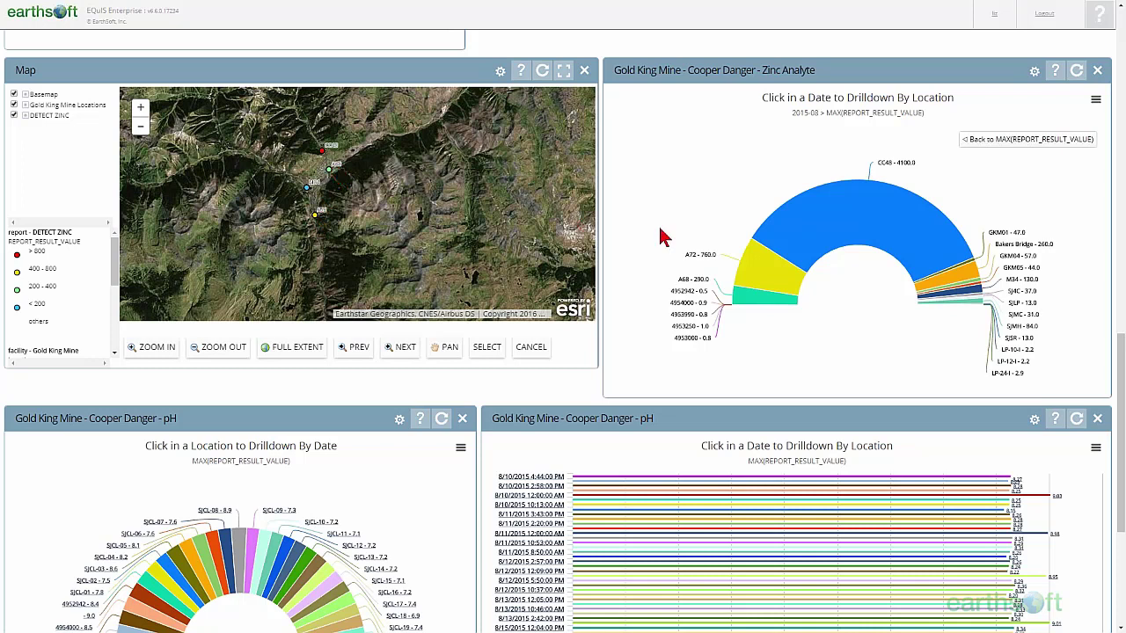
mouse_move(752, 304)
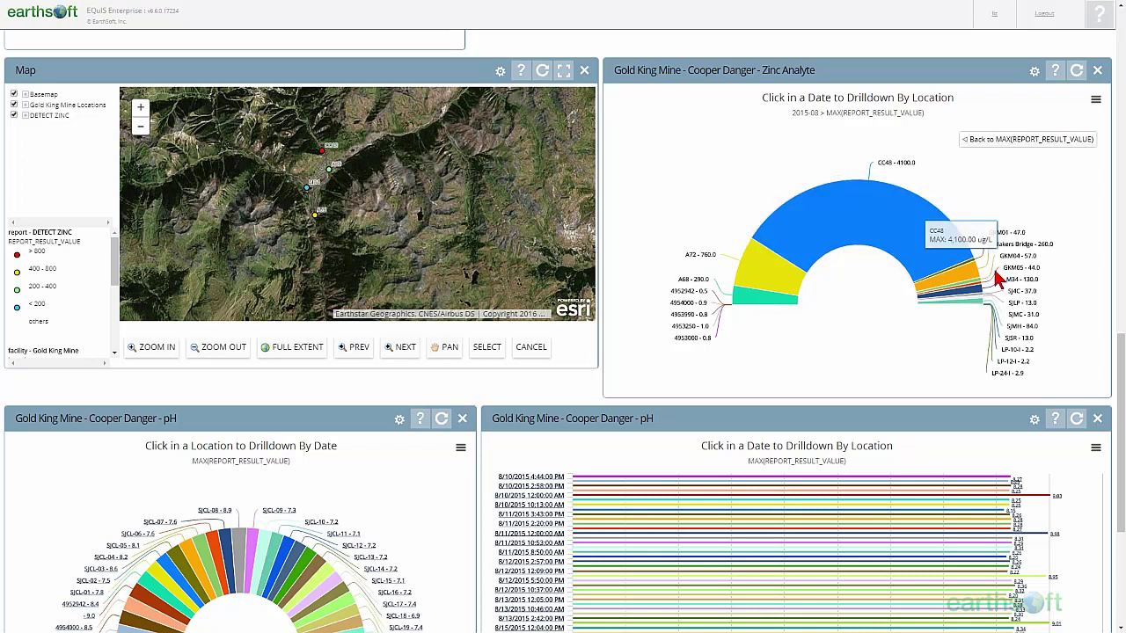
- Drill down into location SJCL-12 in the pH chart to view its results by date, and return to all locations
scroll(1117, 355, down, 3)
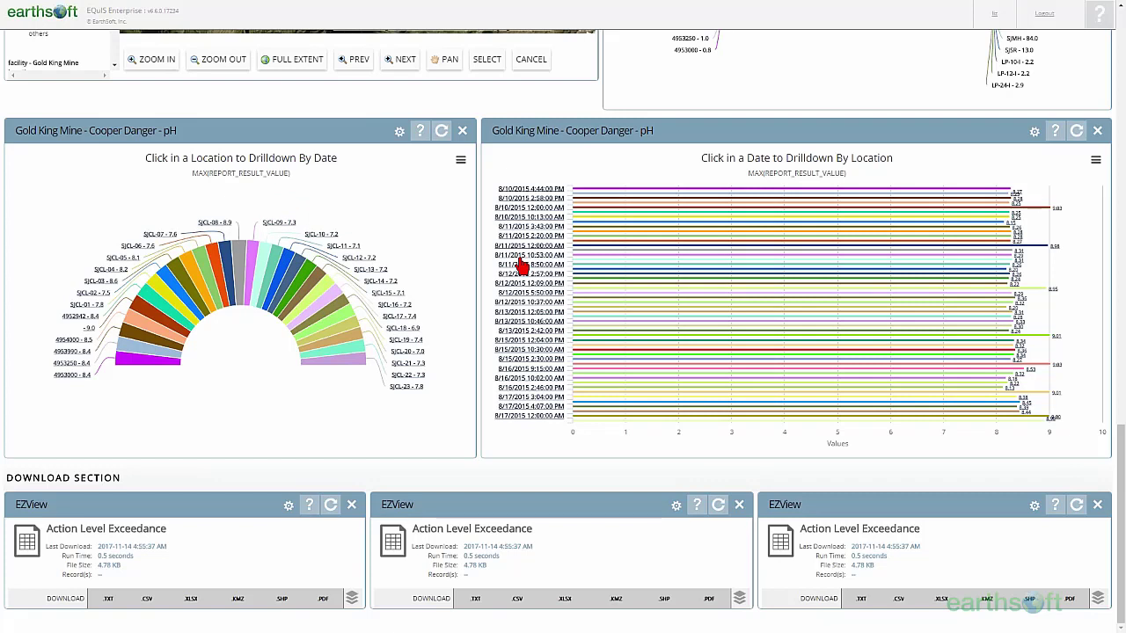
click(288, 263)
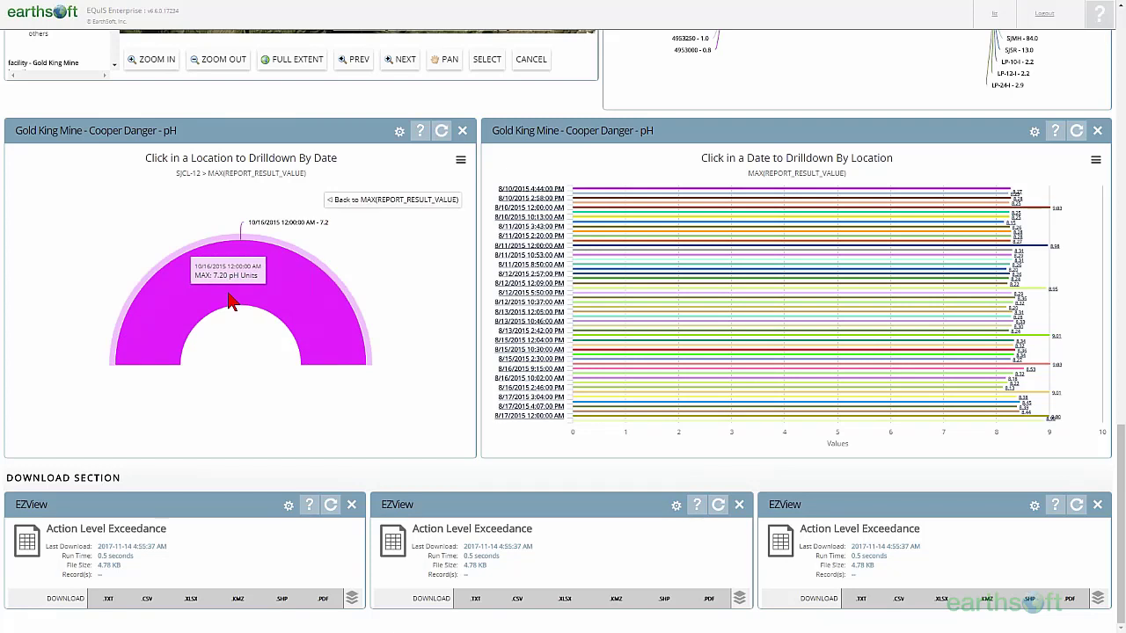
click(357, 202)
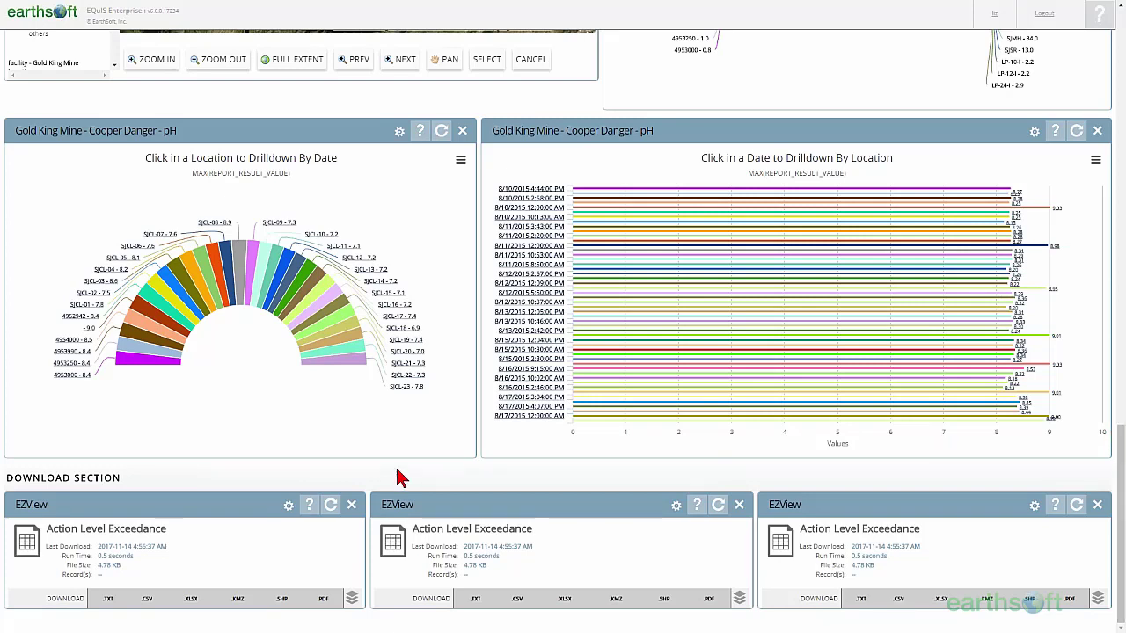
- Open the Inorganics dashboard from the MAG Navigation widget of the Copper Danger dashboard
scroll(398, 477, up, 3)
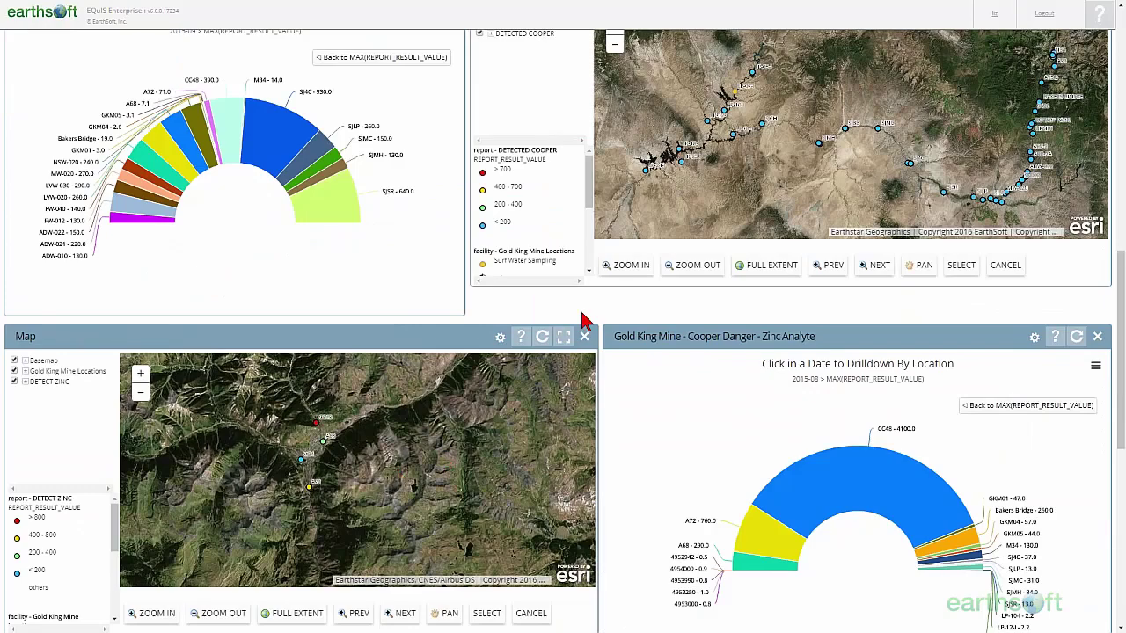
scroll(586, 321, up, 1)
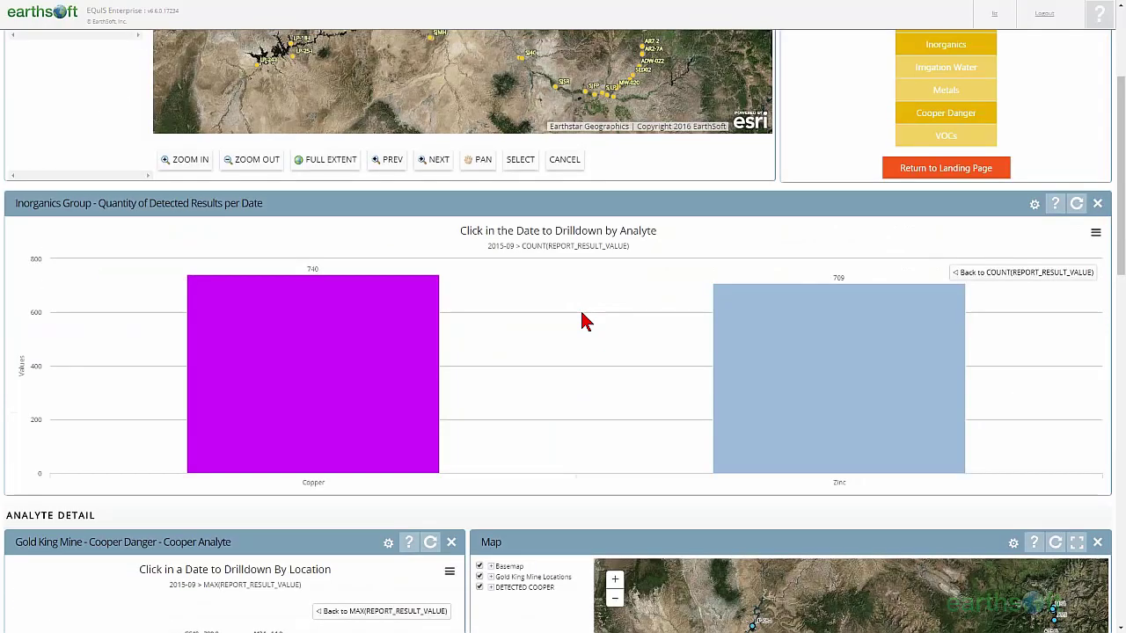
scroll(586, 320, up, 5)
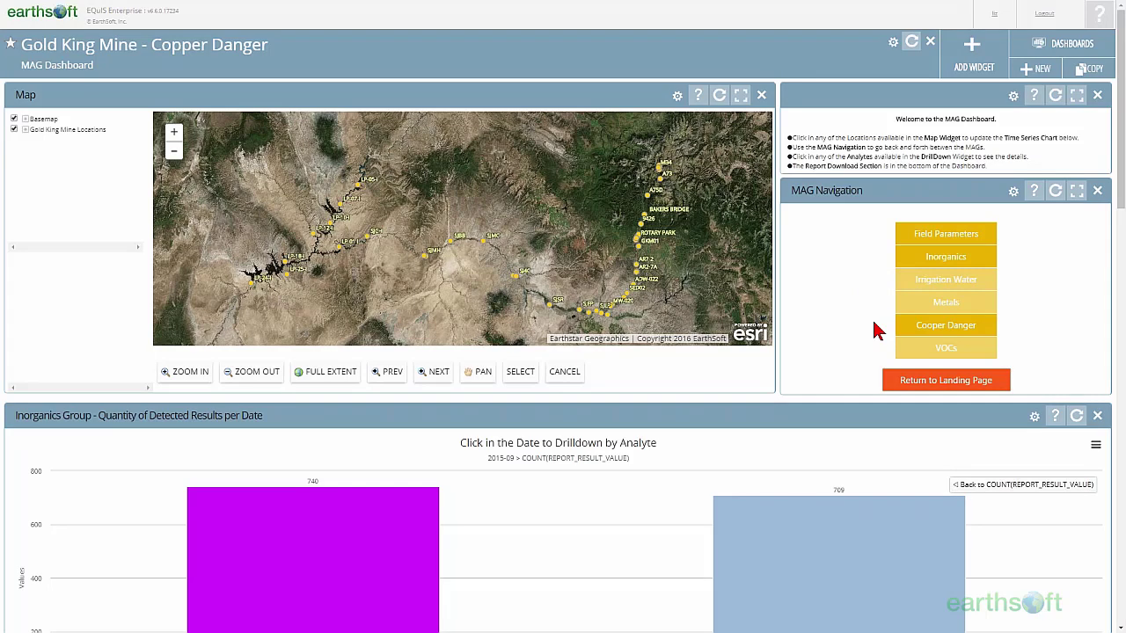
click(921, 264)
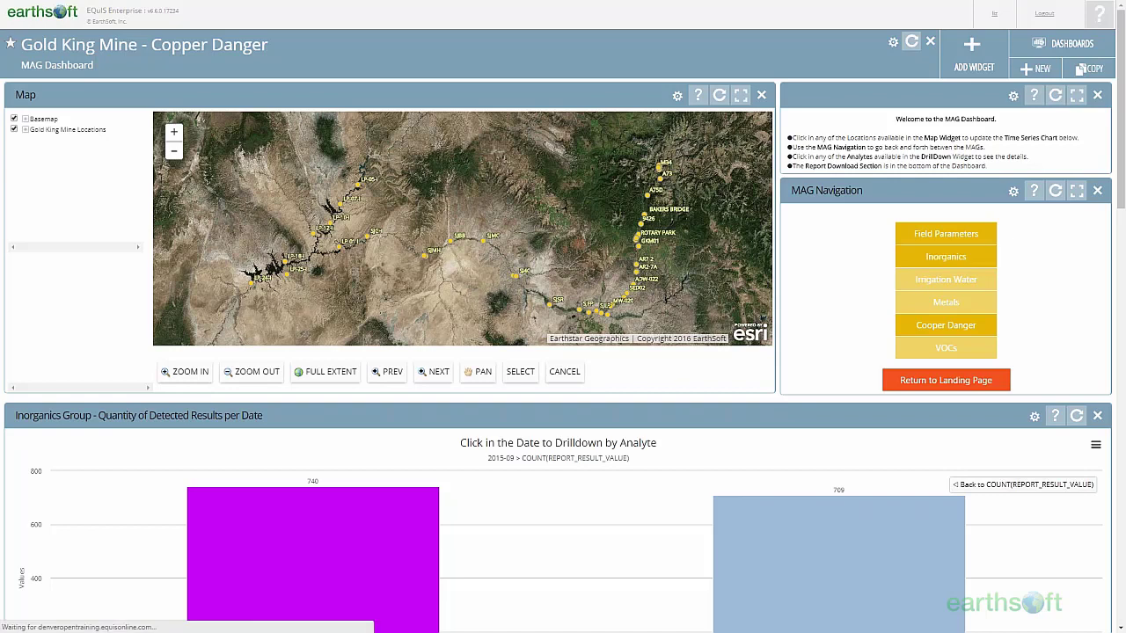
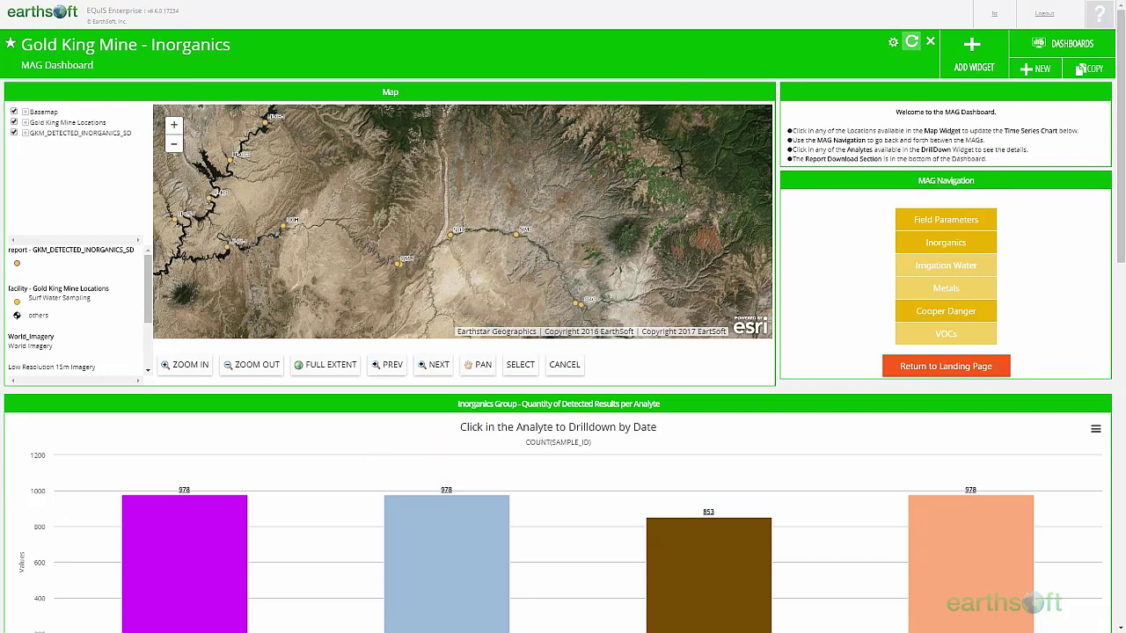
- Expand the GKM_DETECTED_INORGANICS_SD map layer and briefly hide the Gold King Mine Locations layer to compare the two, restoring it
drag(1123, 260, 1122, 275)
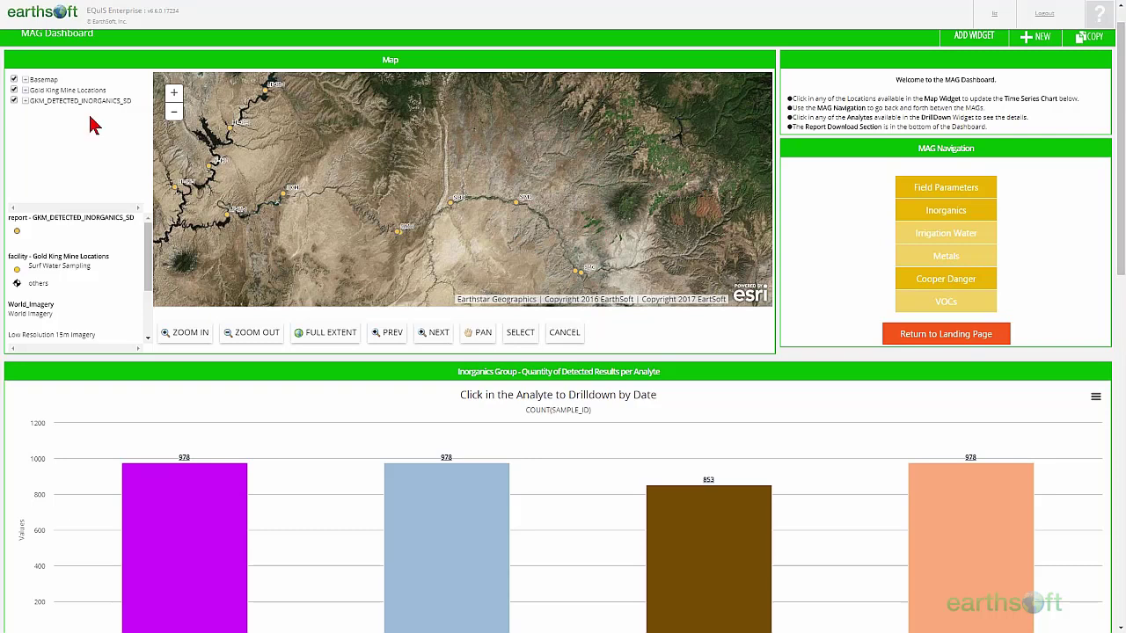
click(24, 101)
click(14, 90)
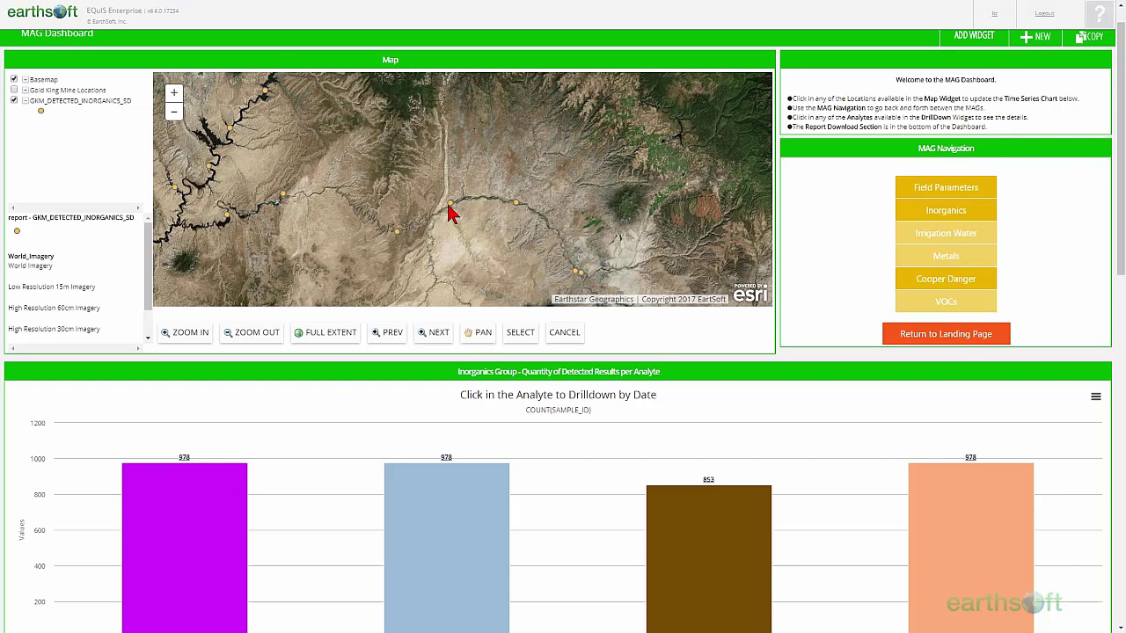
click(13, 90)
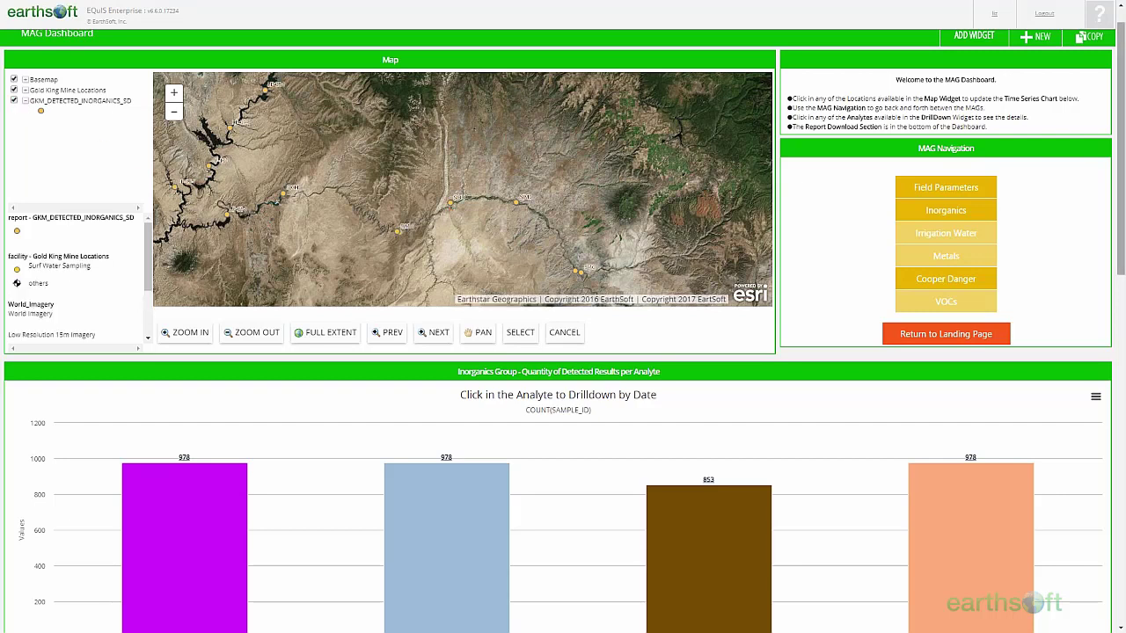
- Drill down into Magnesium in the Inorganics Group chart and inspect the quantity of detected results per date
scroll(1122, 219, down, 2)
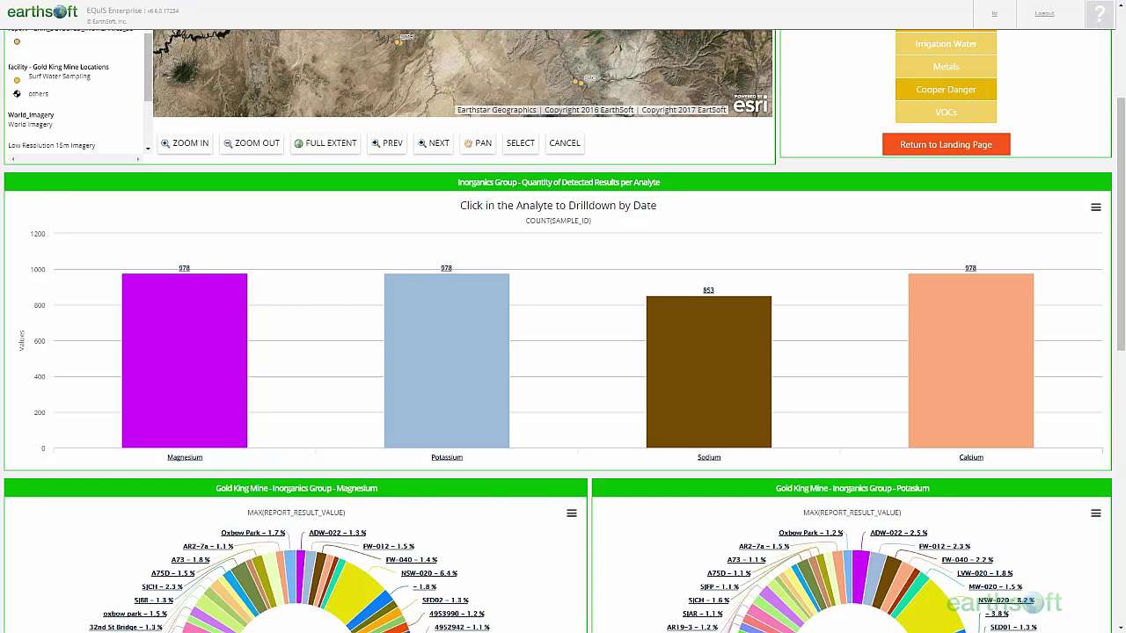
scroll(195, 430, up, 1)
click(194, 429)
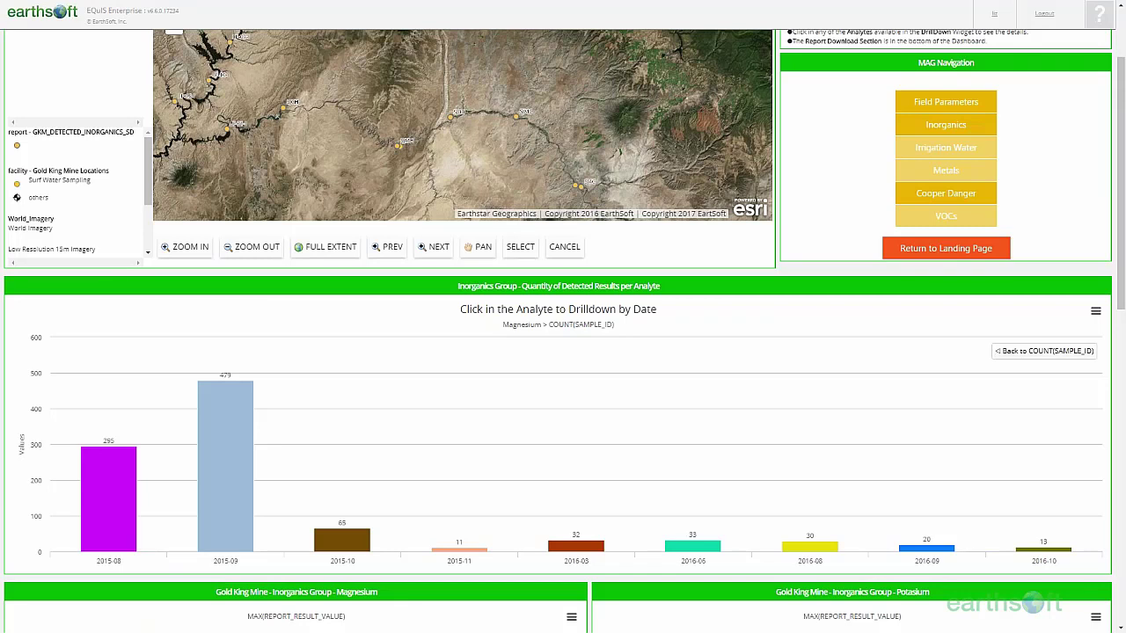
mouse_move(109, 503)
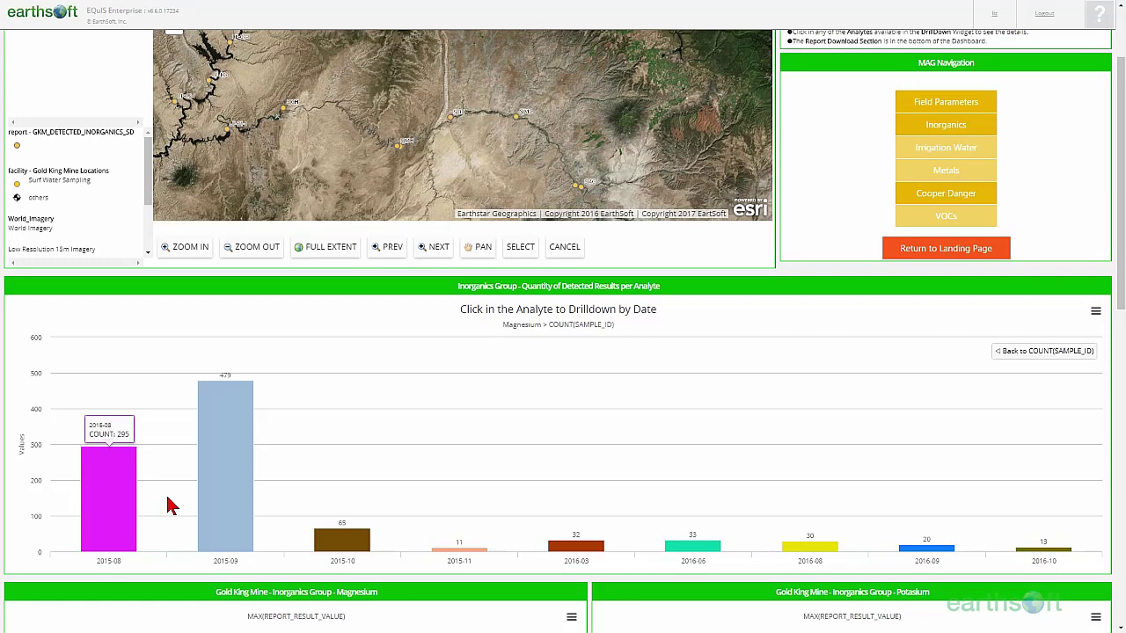
mouse_move(467, 556)
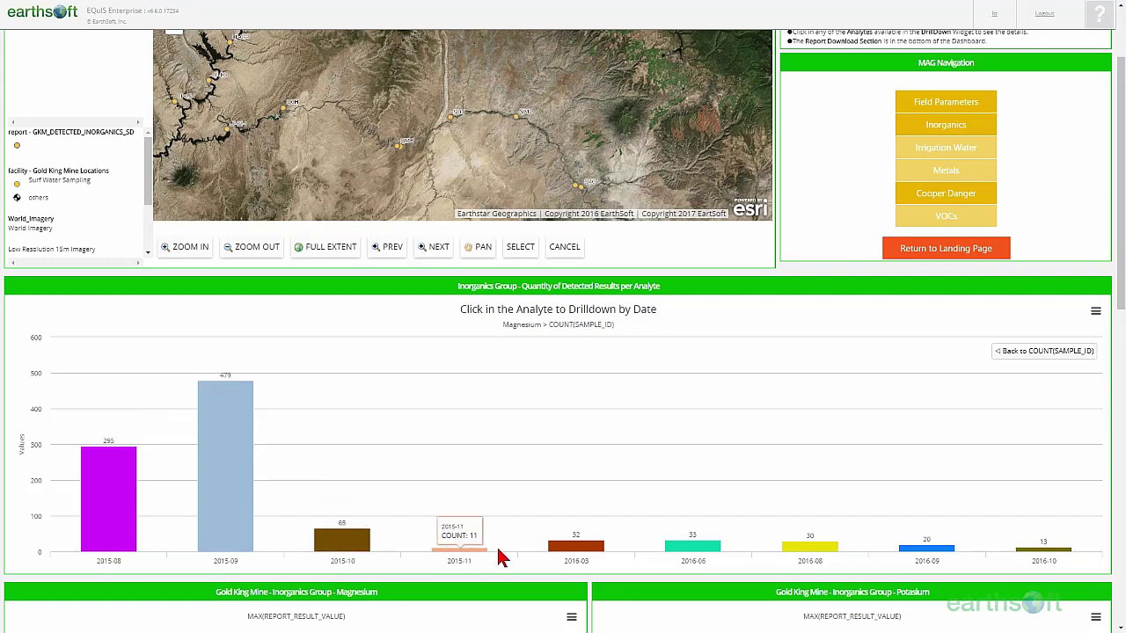
mouse_move(573, 545)
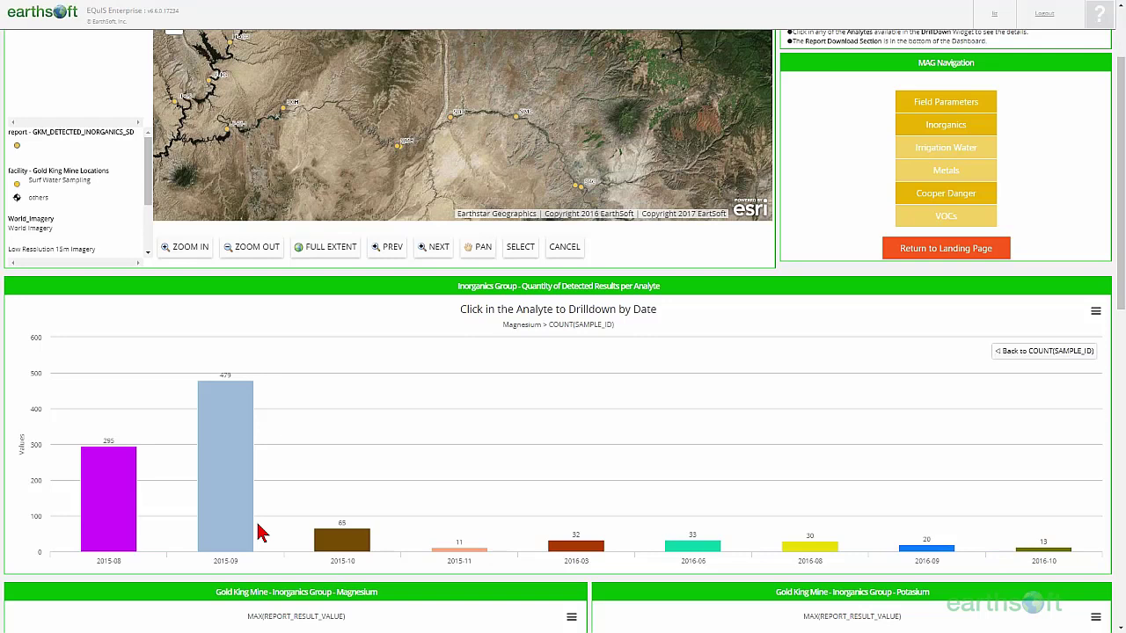
mouse_move(247, 491)
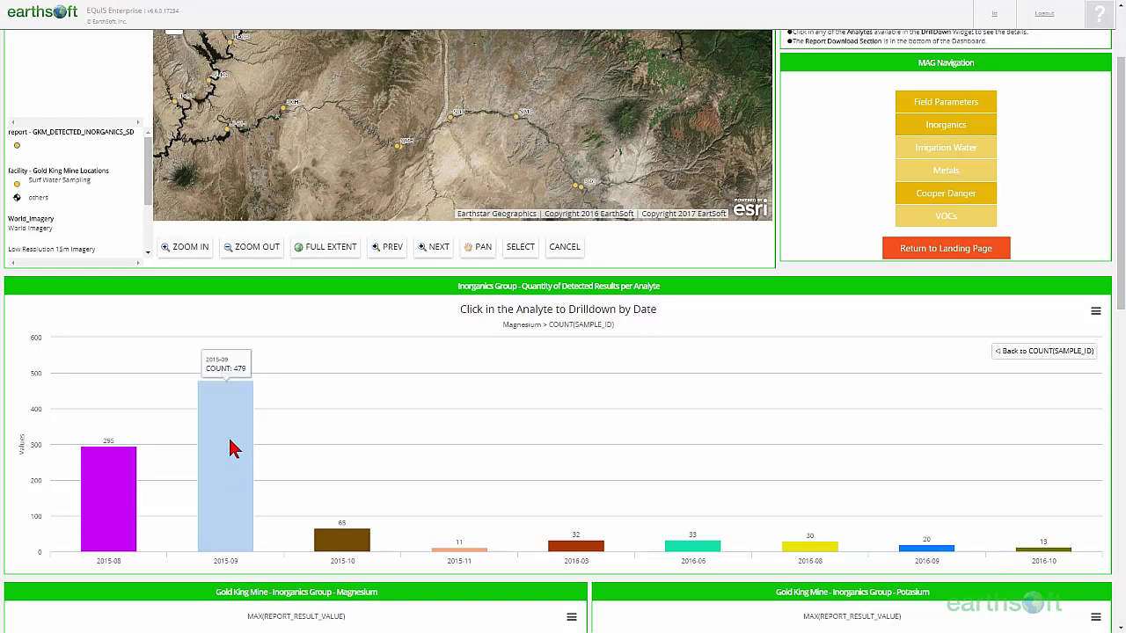
mouse_move(112, 480)
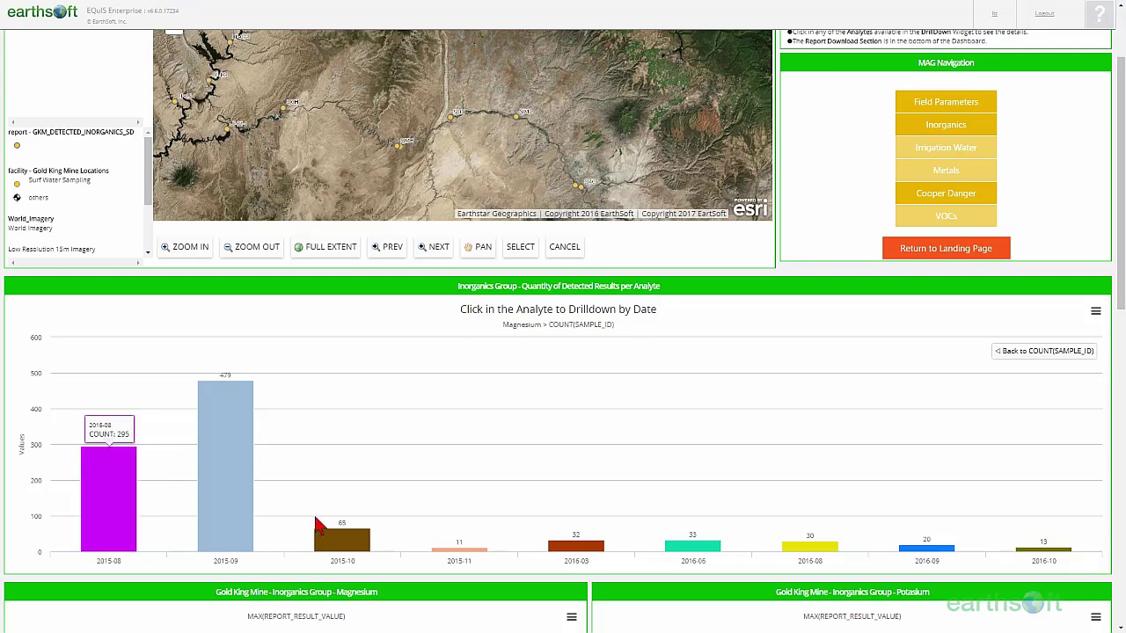
- Drill down into location NSW-020 in the Inorganics Group Magnesium donut chart, inspect its maximum values per month, and return to all locations
mouse_move(344, 544)
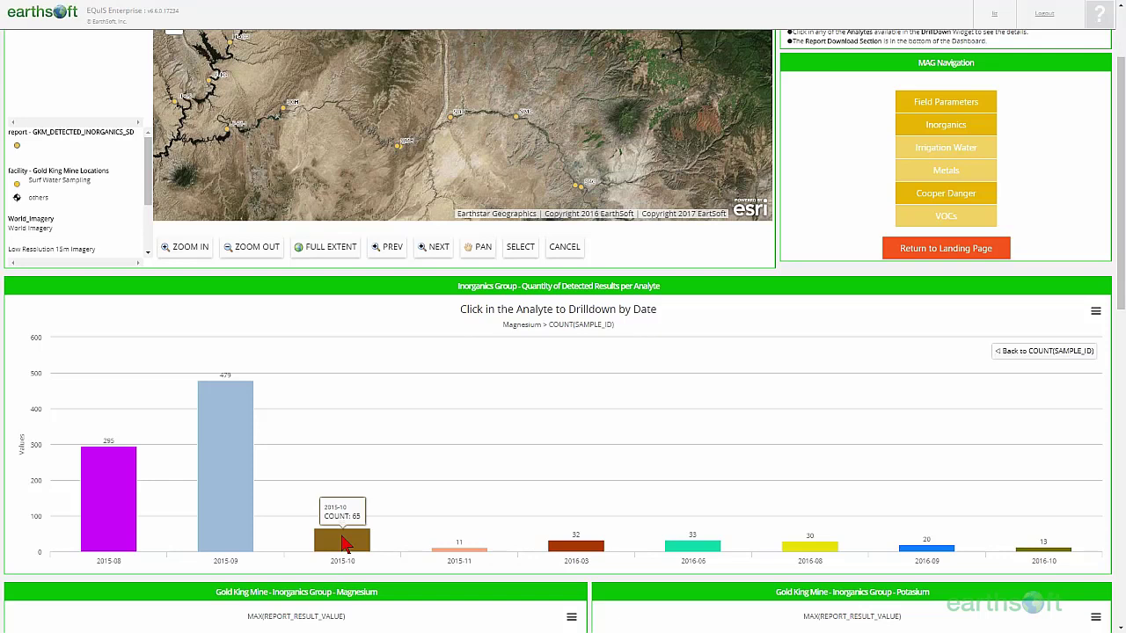
drag(1123, 273, 1124, 487)
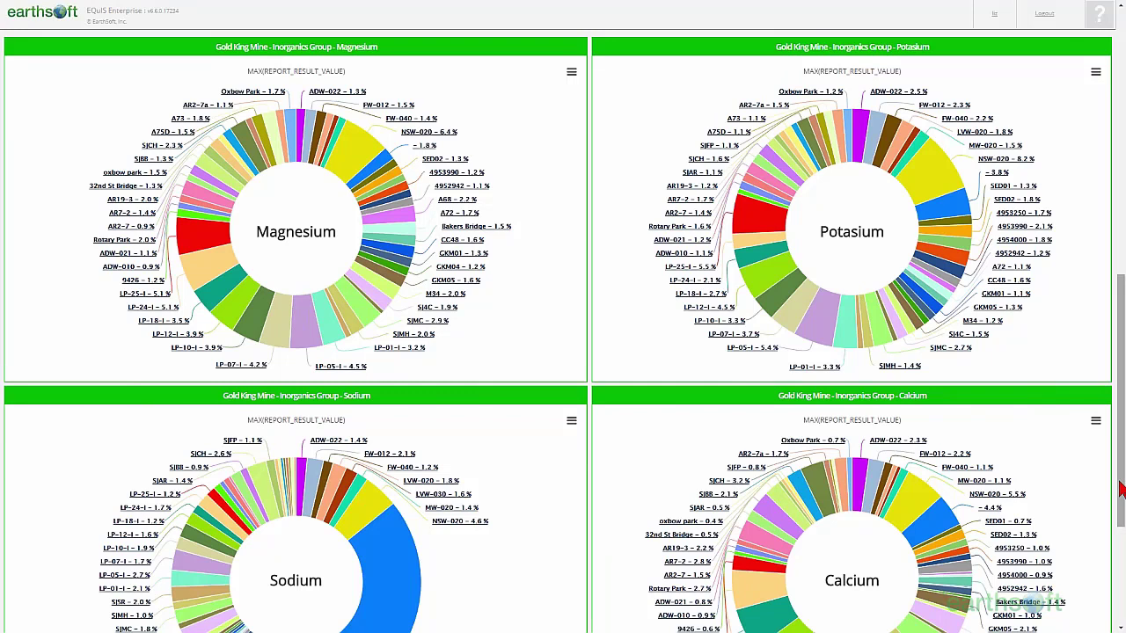
mouse_move(406, 276)
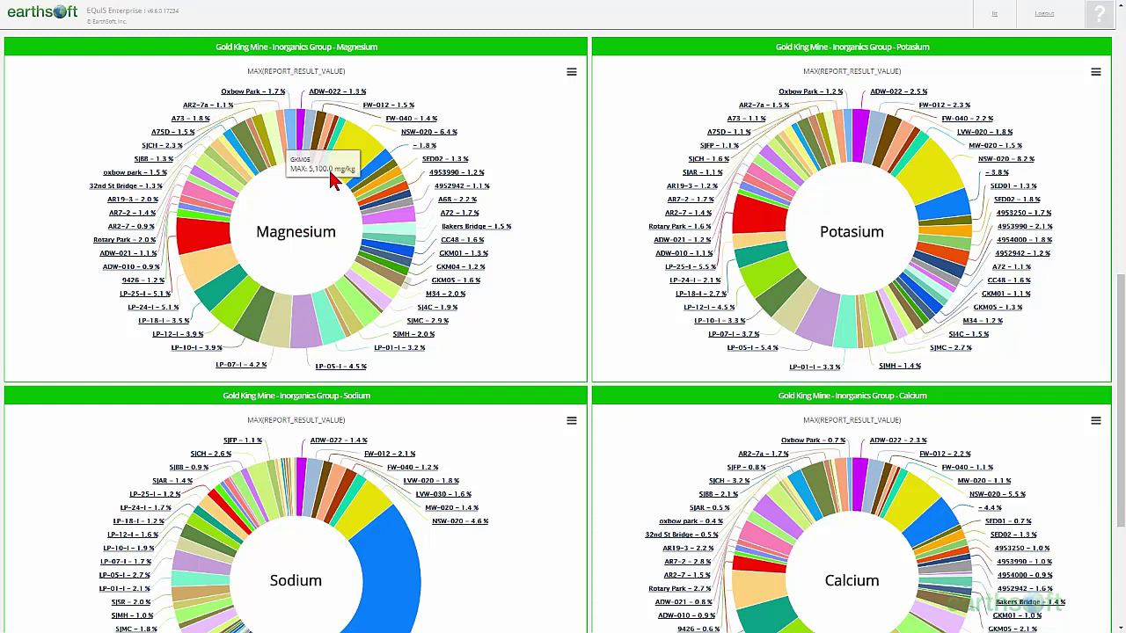
mouse_move(349, 164)
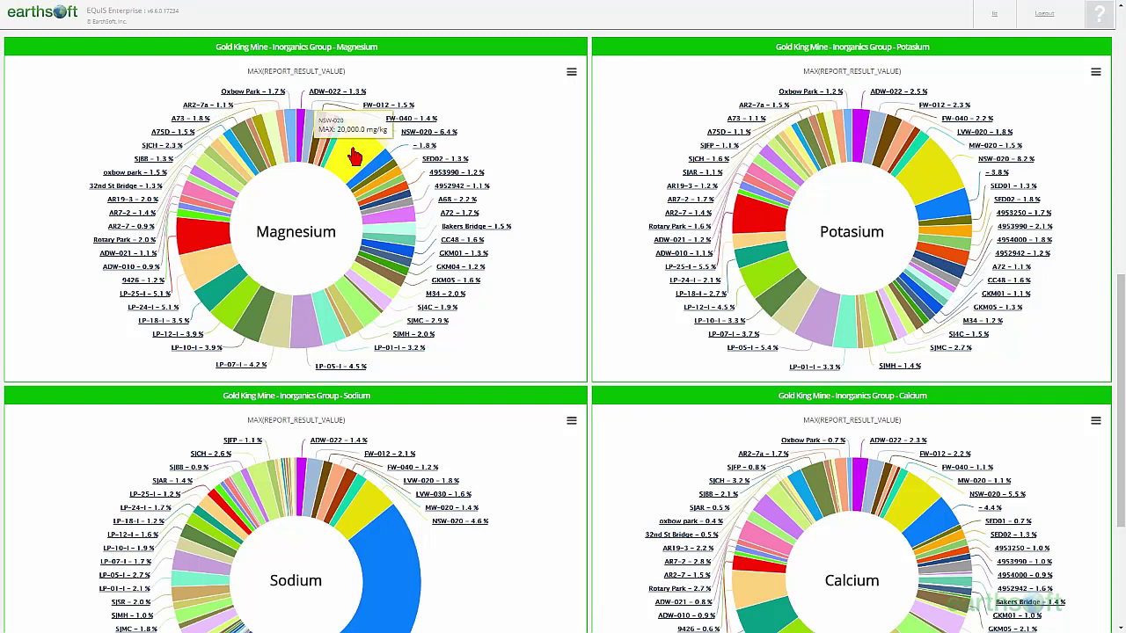
click(355, 157)
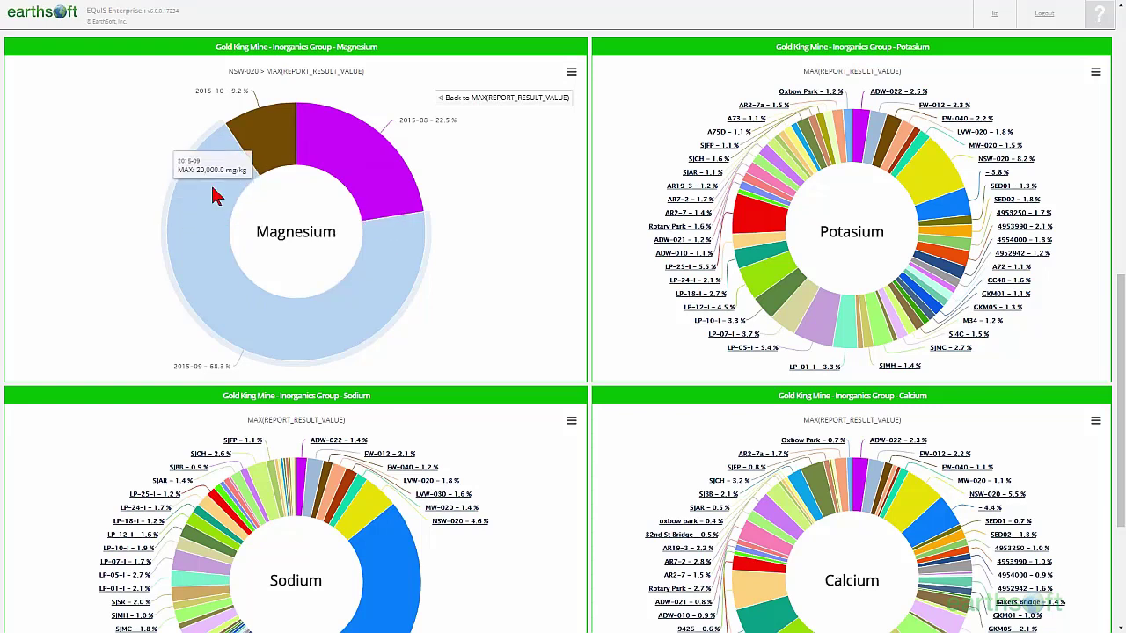
mouse_move(272, 151)
mouse_move(316, 149)
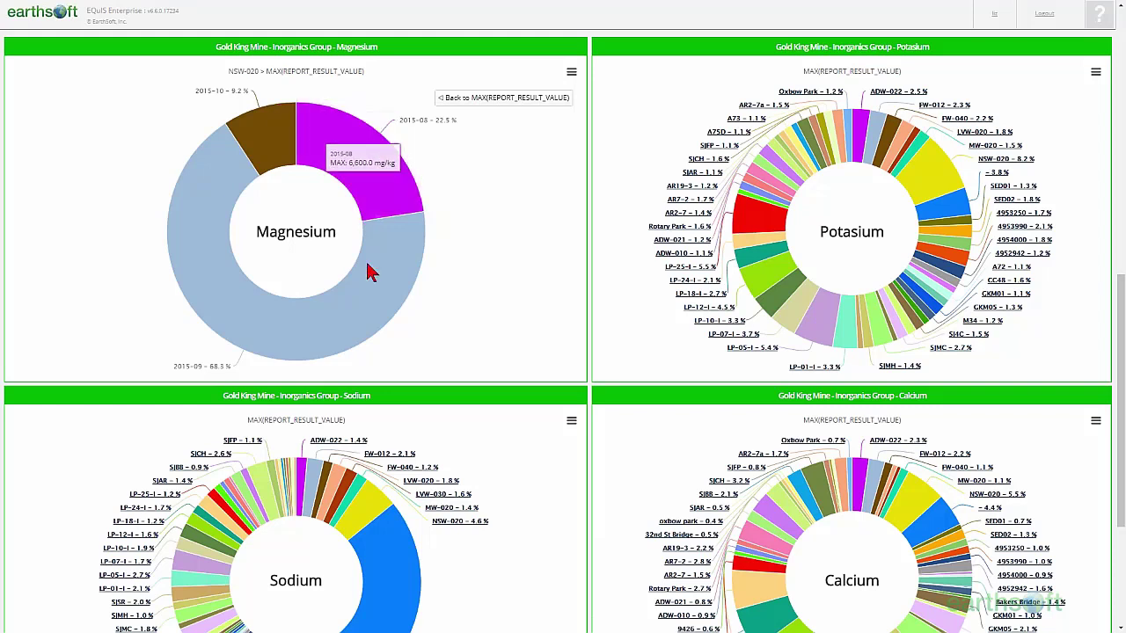
mouse_move(369, 303)
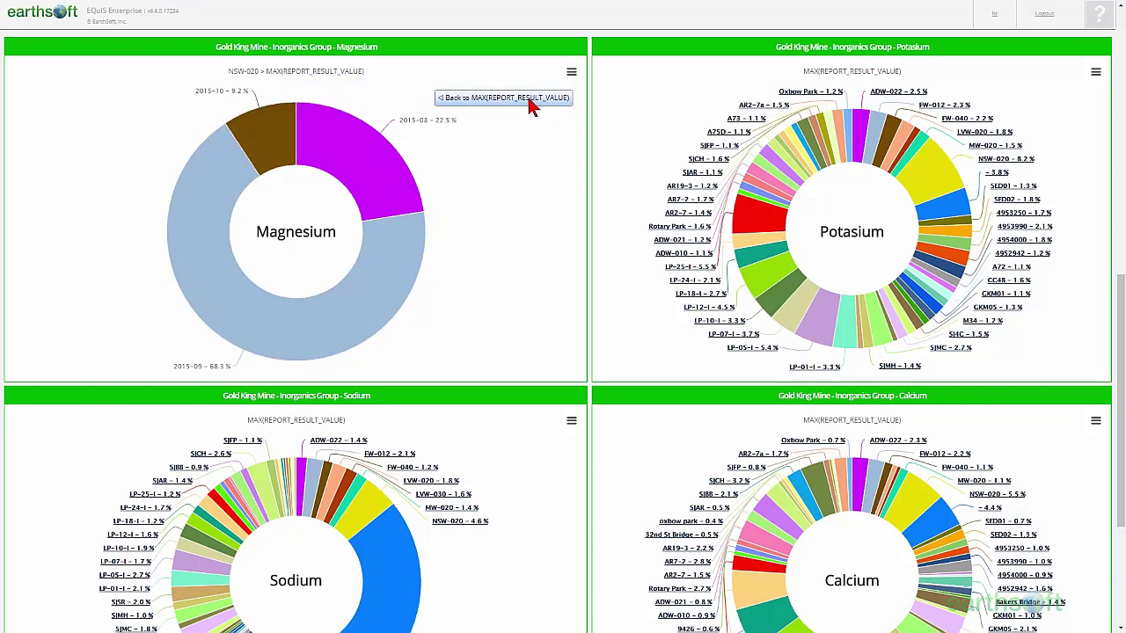
click(496, 103)
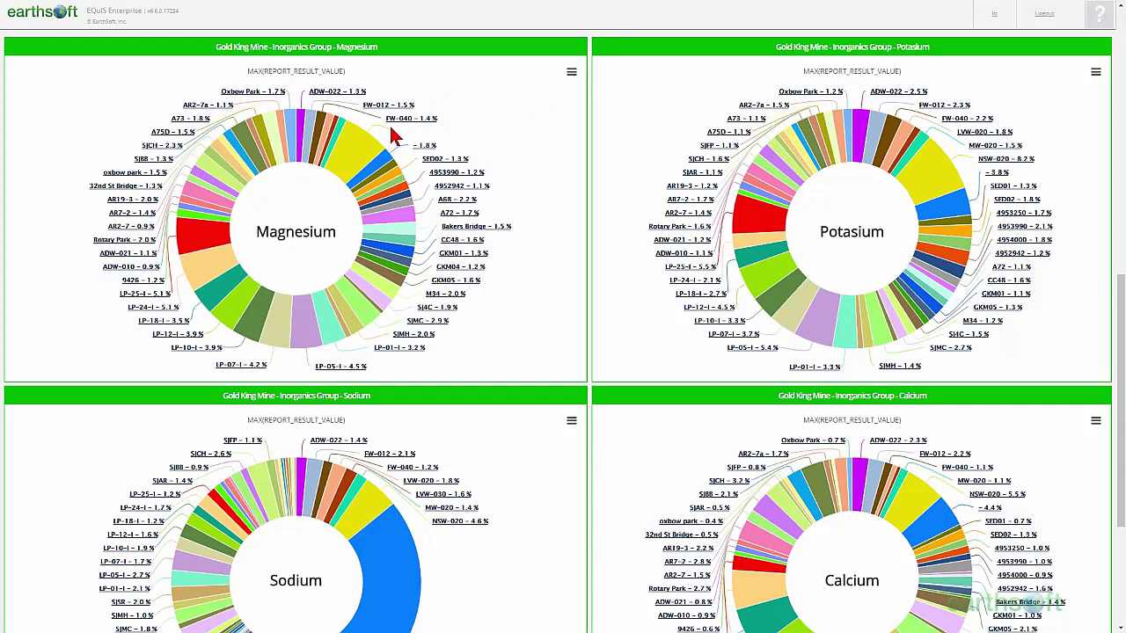
- Drill down into location NSW-020 in the Potasium donut chart and inspect its maximum results by month
mouse_move(378, 145)
mouse_move(945, 172)
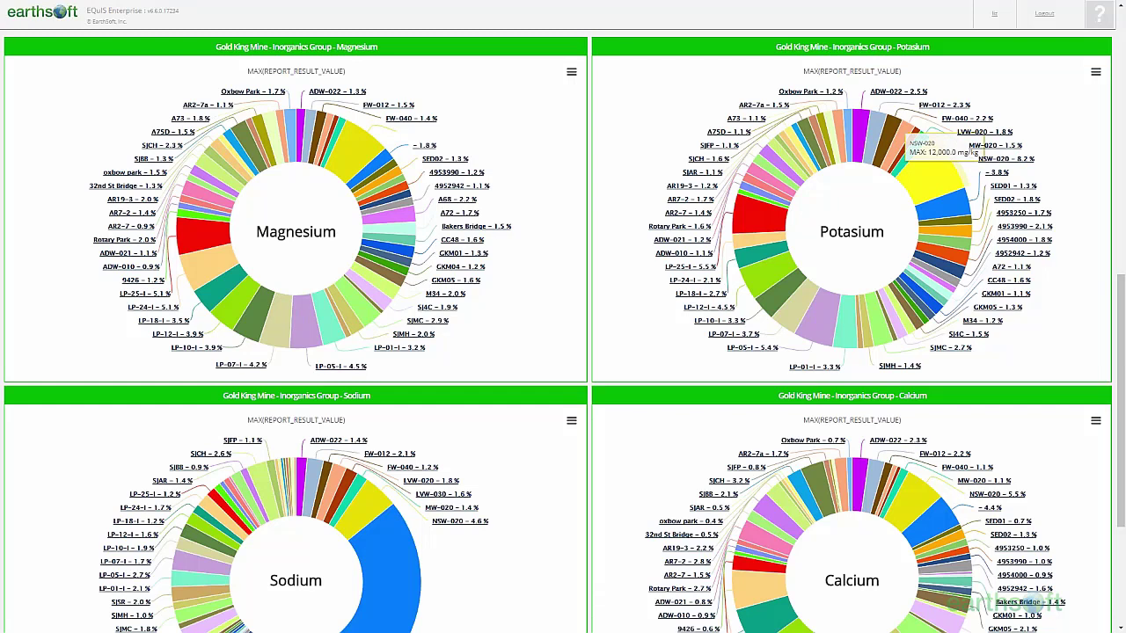
click(940, 181)
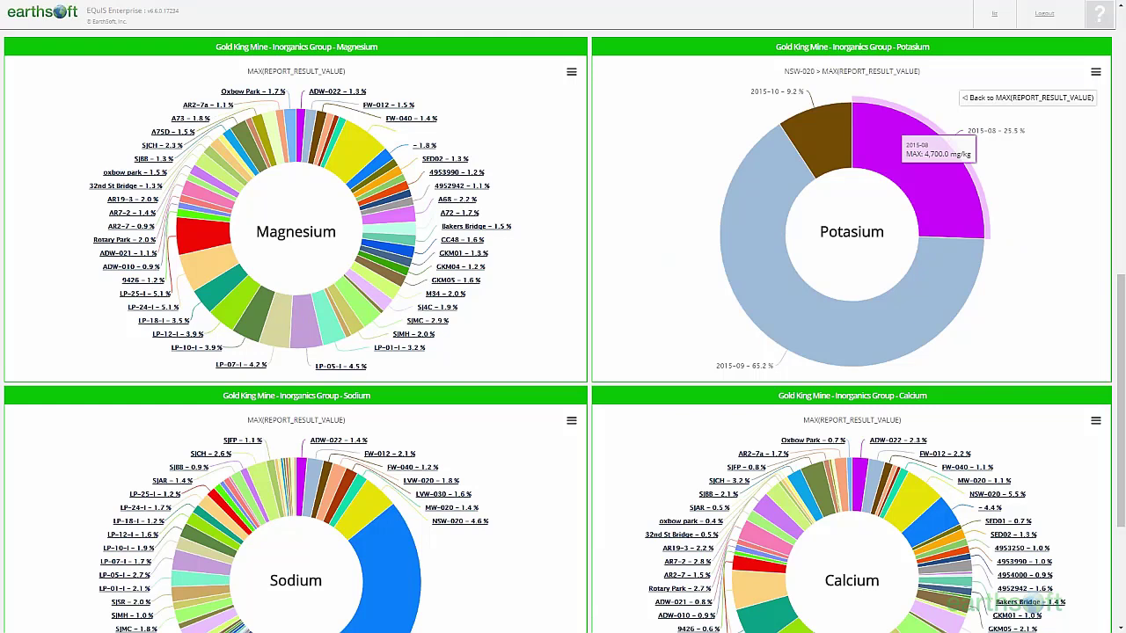
mouse_move(830, 141)
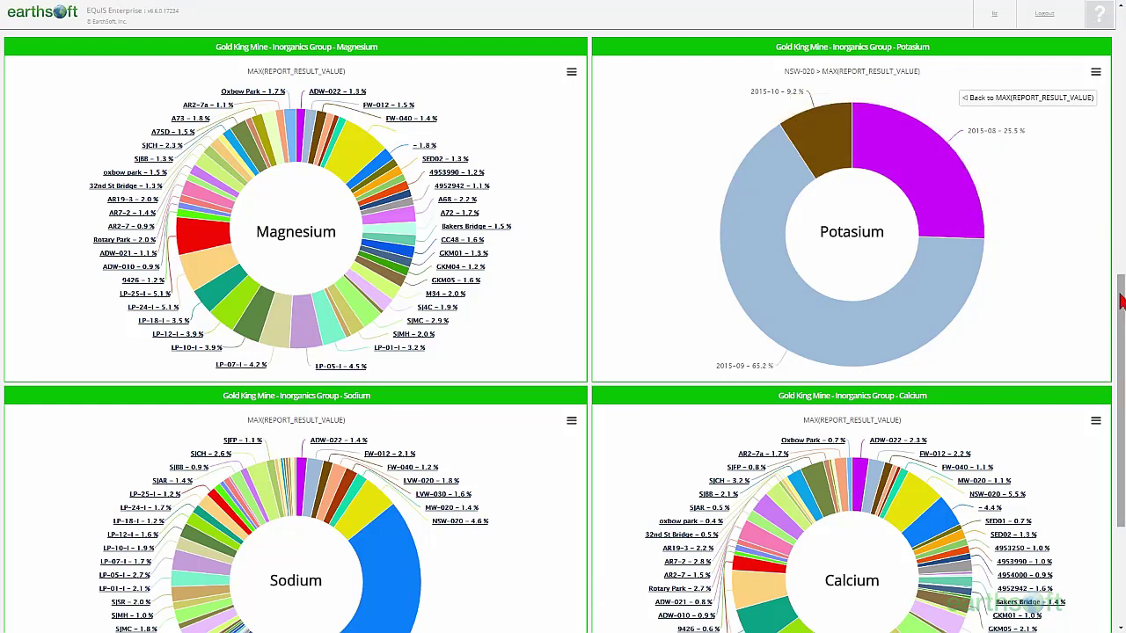
- Inspect the maximum result values for location NSW-020 in the Calcium and Sodium donut charts
drag(1121, 302, 1121, 373)
mouse_move(915, 349)
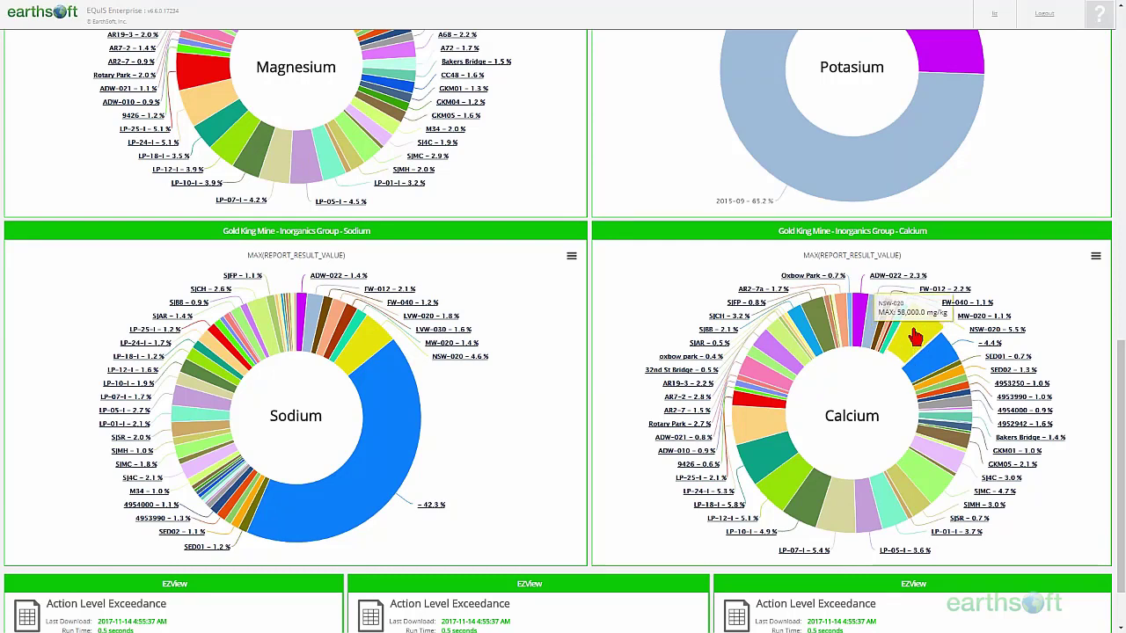
mouse_move(919, 329)
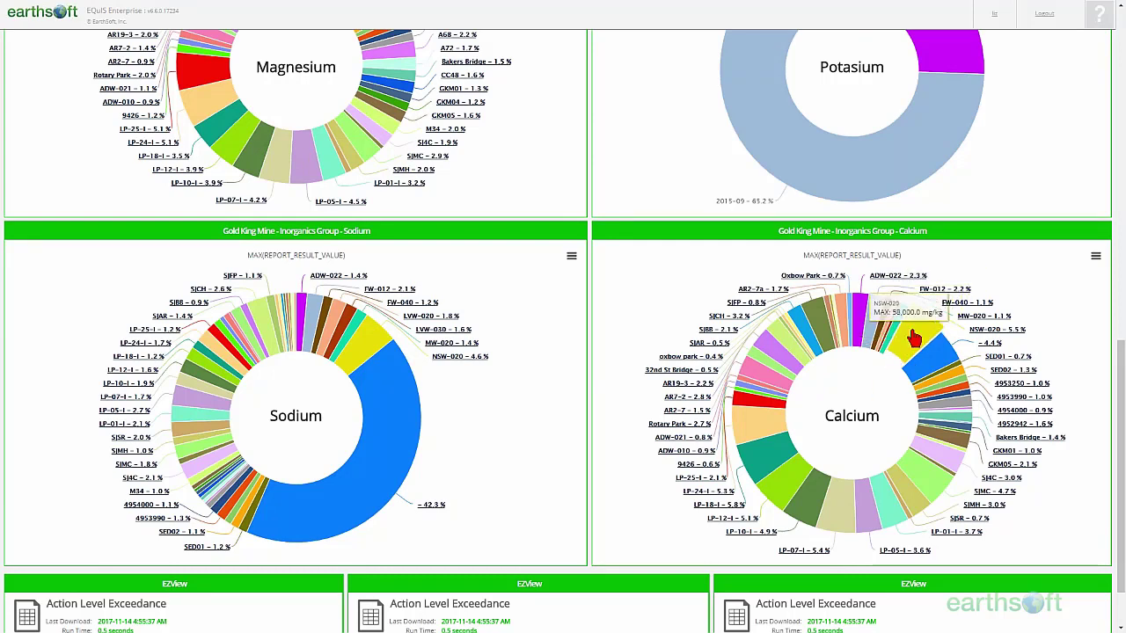
mouse_move(883, 318)
mouse_move(804, 314)
mouse_move(372, 345)
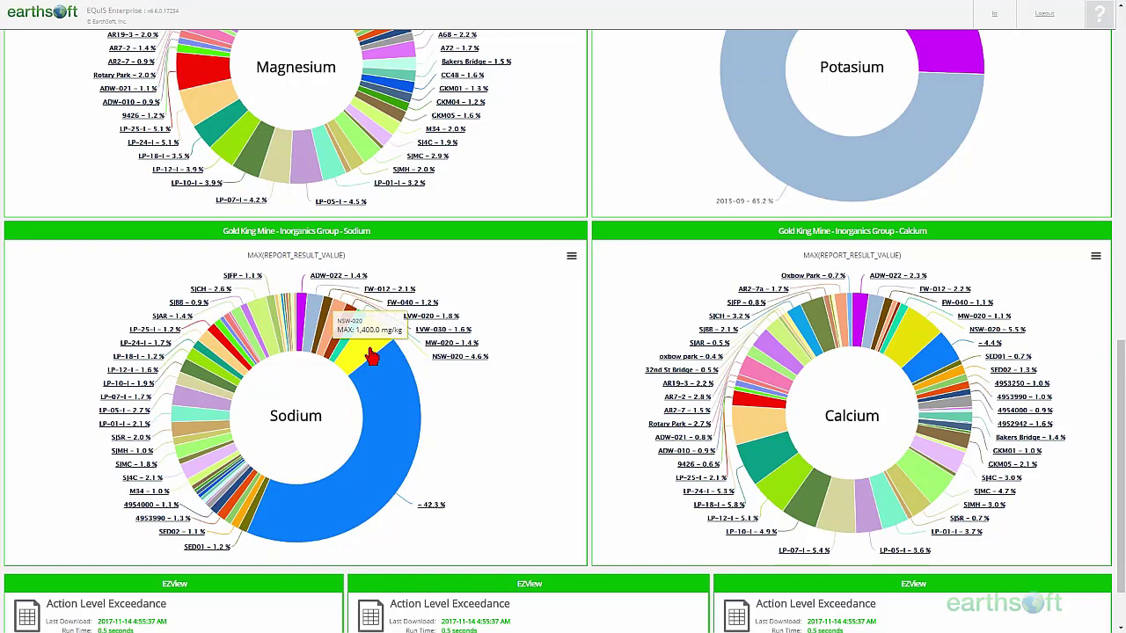
- Return to the Gold King Mine landing page and open the New Mexico location group dashboard
scroll(1121, 350, up, 1)
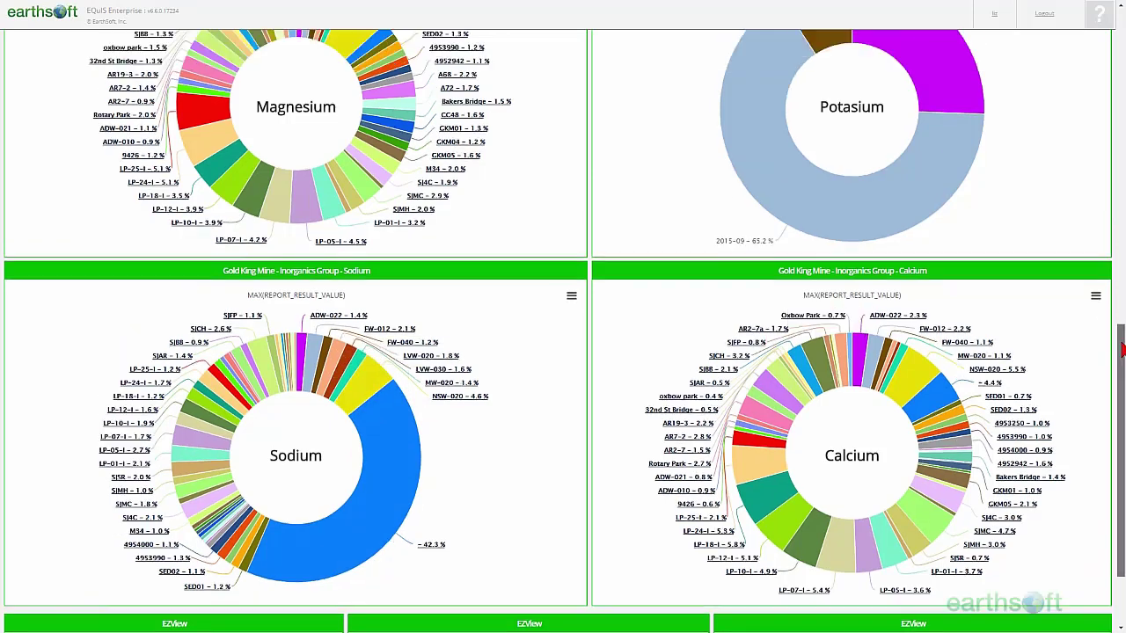
scroll(1121, 350, up, 1)
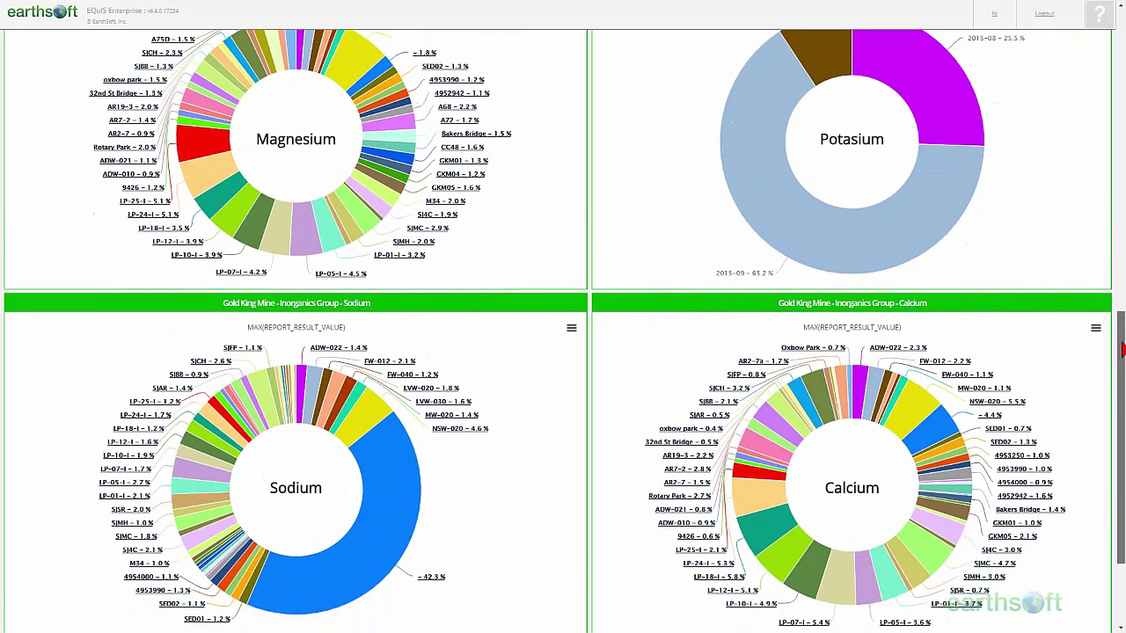
drag(1121, 350, 1123, 28)
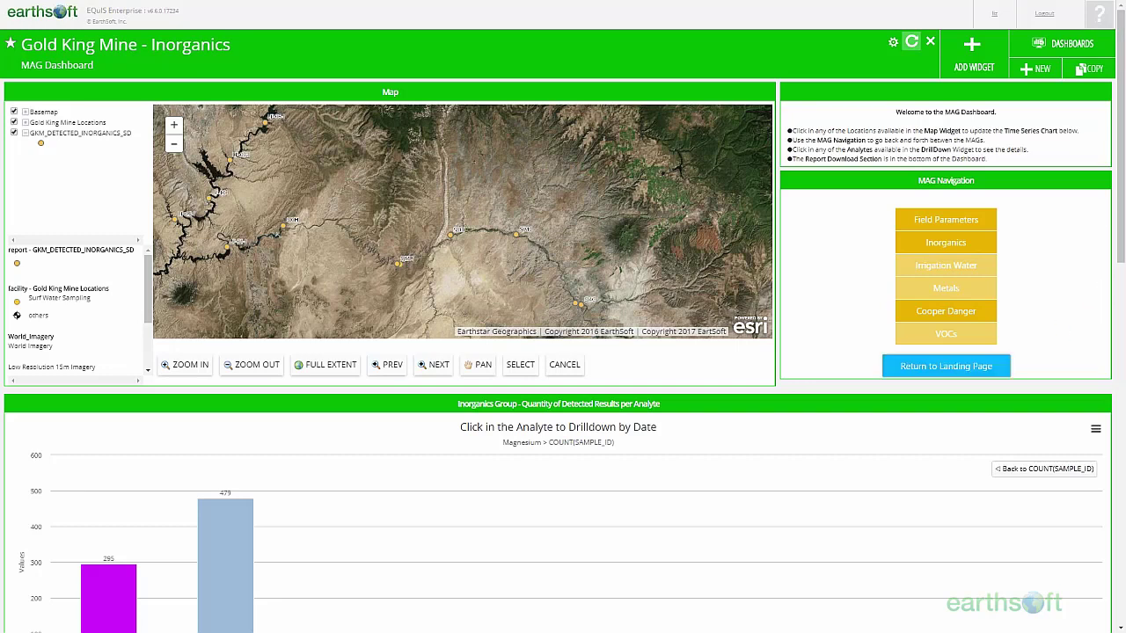
click(947, 370)
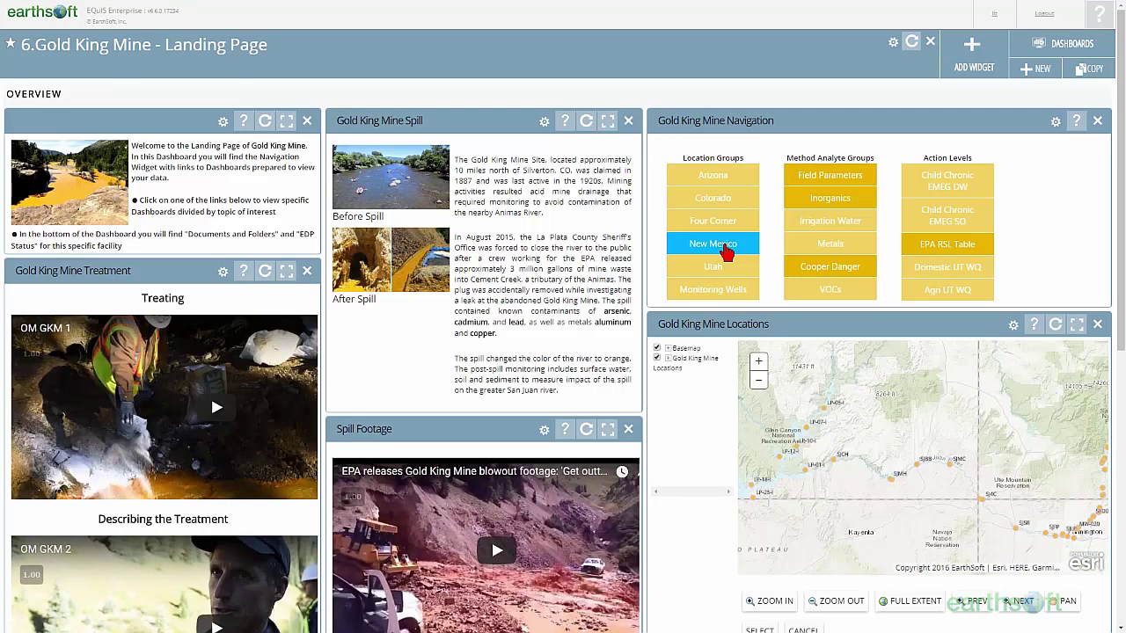
drag(1058, 410, 893, 332)
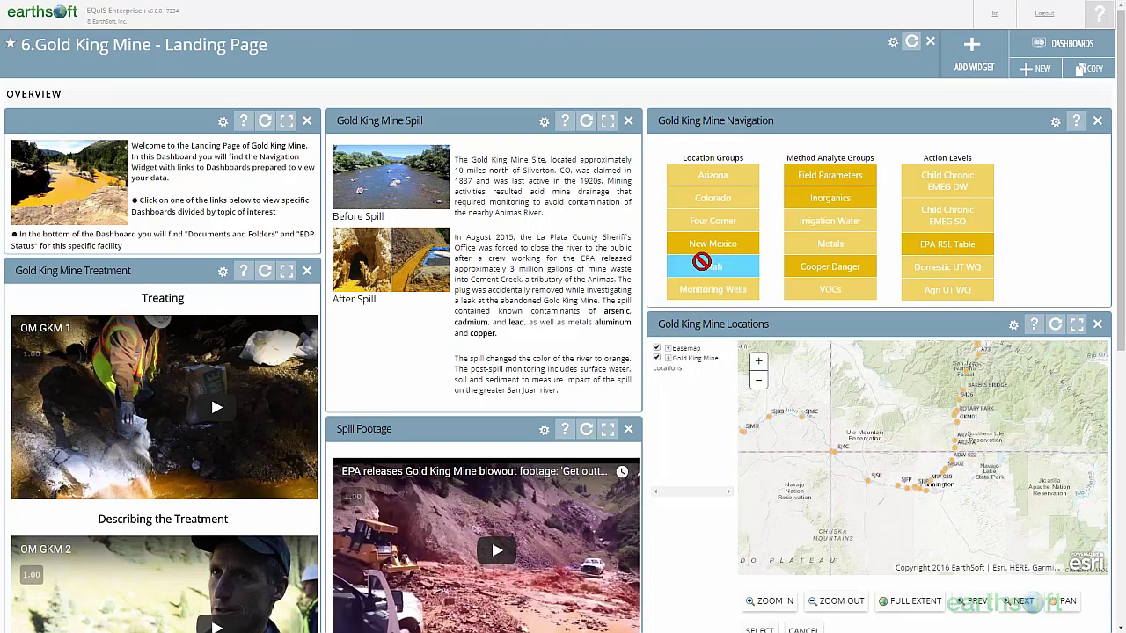
click(702, 254)
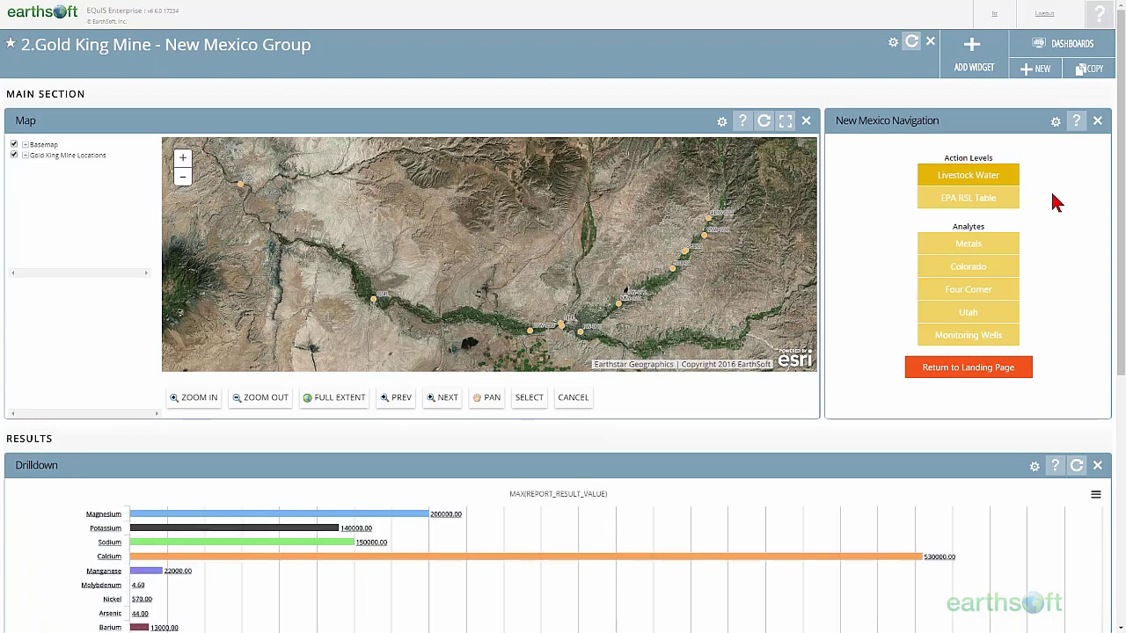
- Drill down into Aluminum in the New Mexico results chart and further into location SJ4C to view values by sample date
drag(1124, 206, 1123, 440)
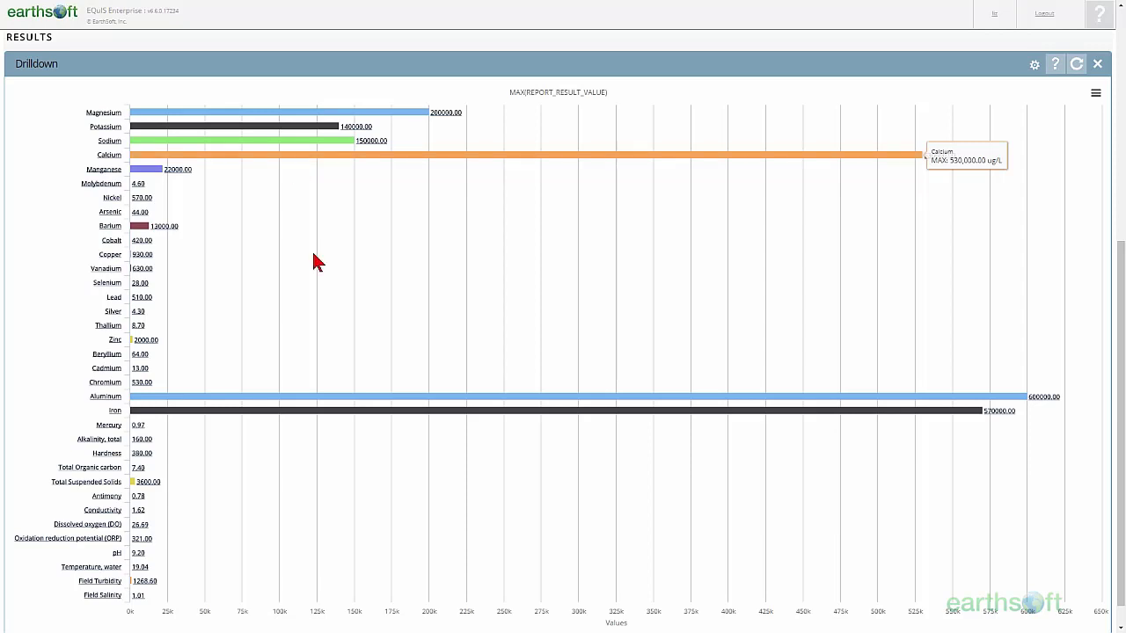
click(302, 398)
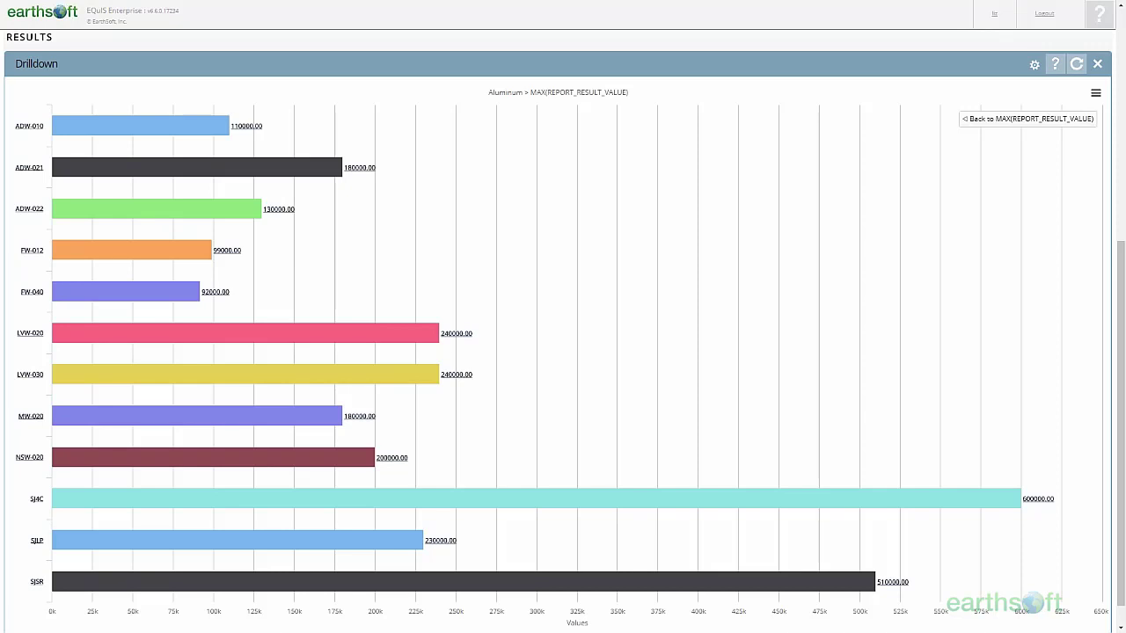
click(97, 509)
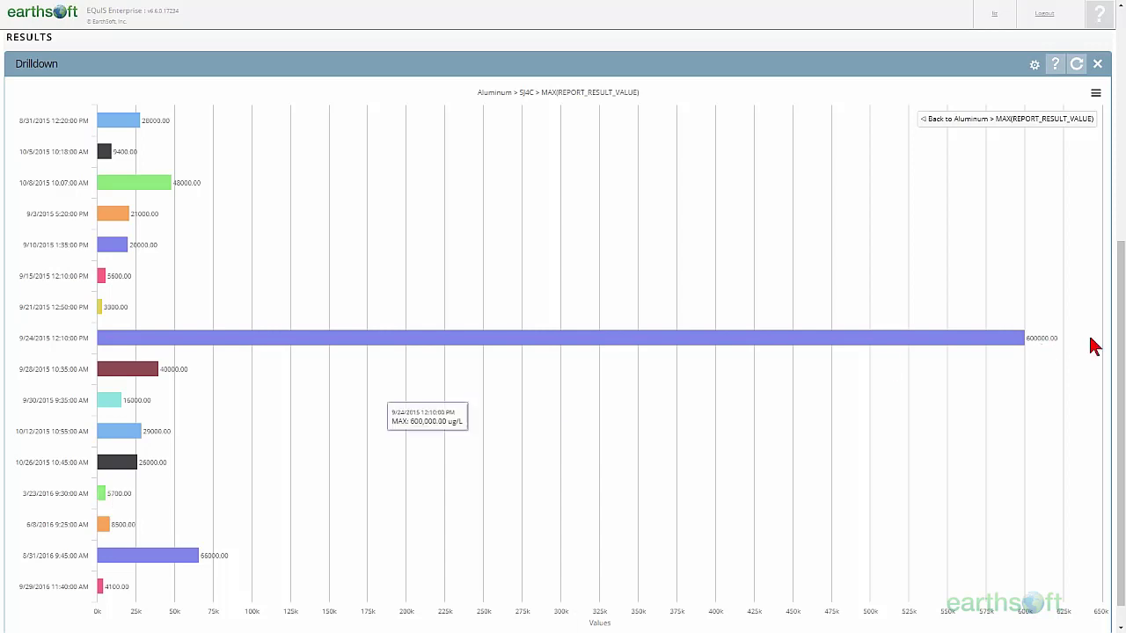
- Open the Livestock Water action level dashboard from New Mexico Navigation and check the analytes offered in the Analyte filter
drag(1118, 343, 1121, 95)
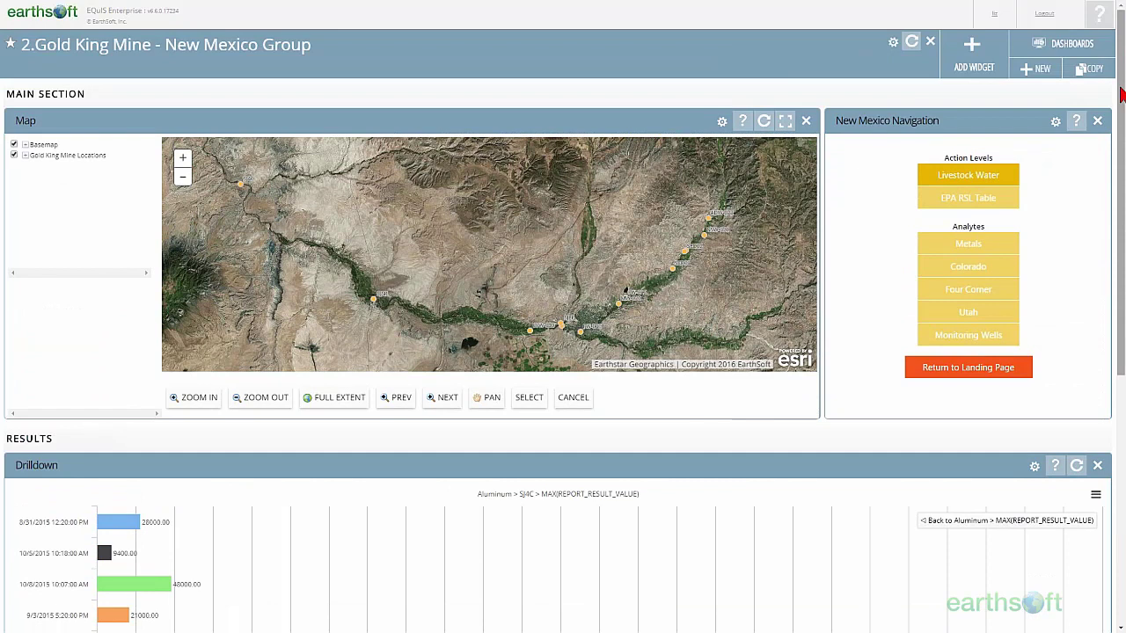
click(988, 177)
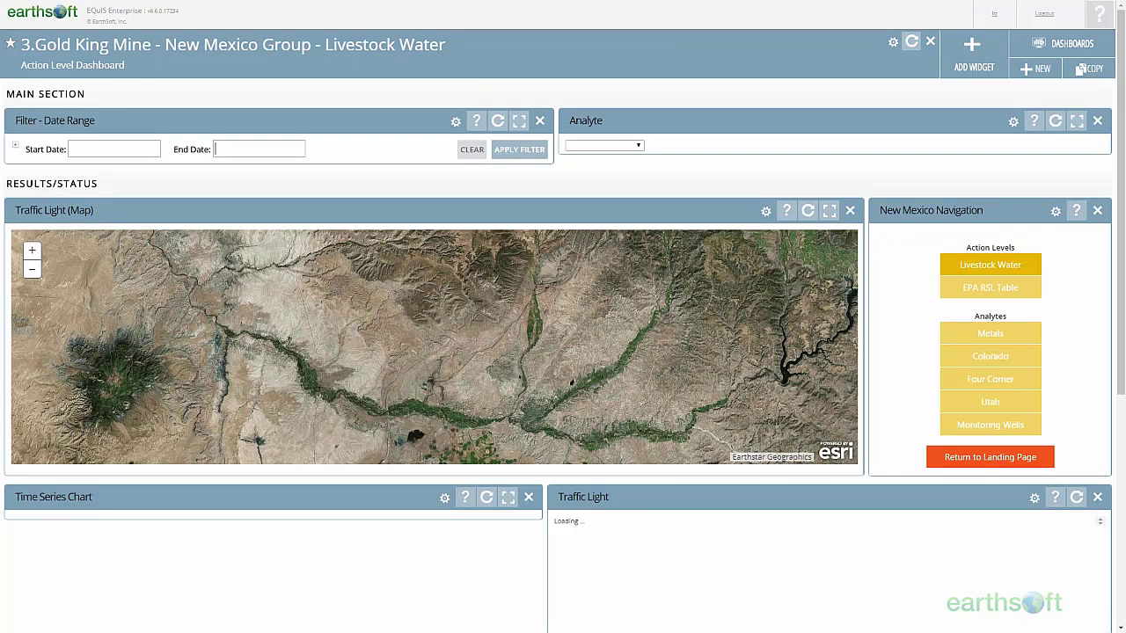
drag(722, 110, 197, 120)
click(639, 148)
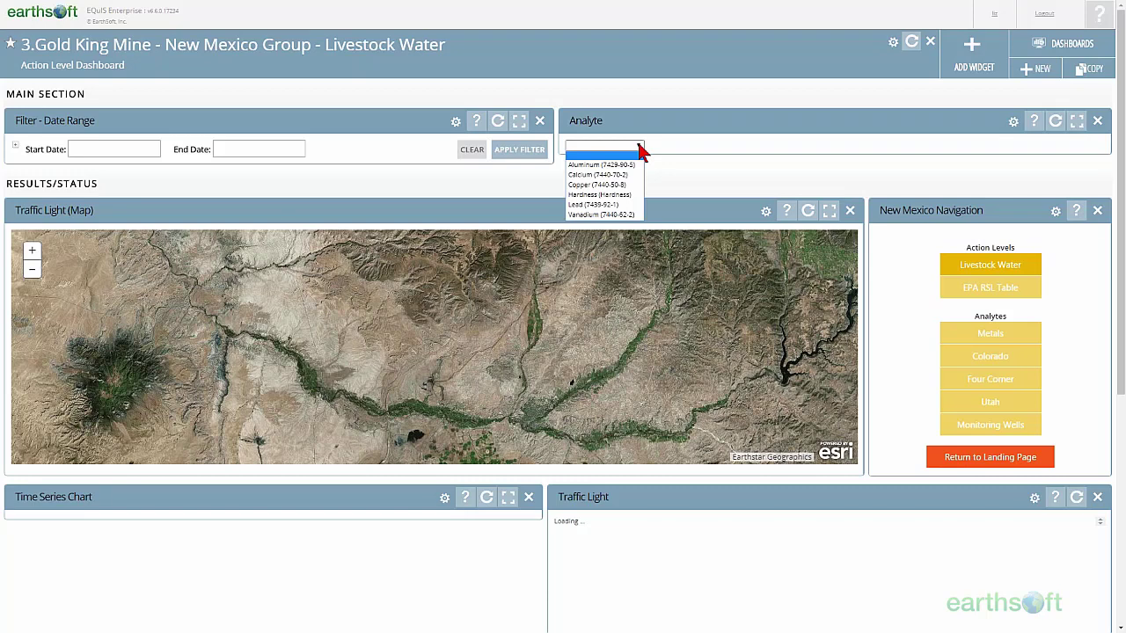
click(671, 164)
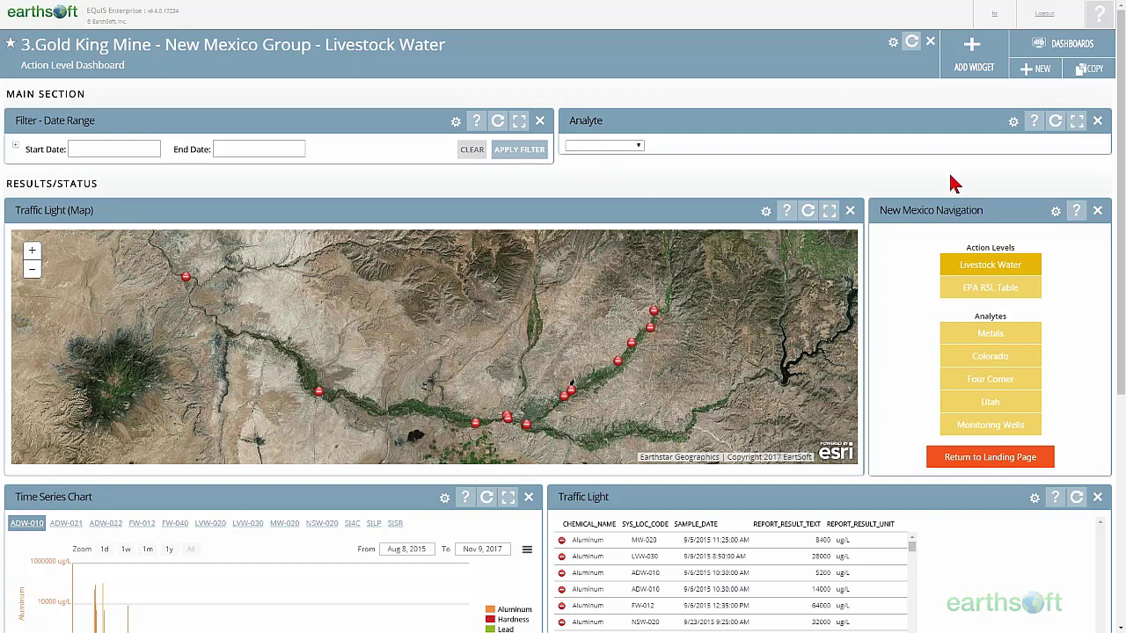
- Review the action level results in the Traffic Light table from Aluminum through to Vanadium
drag(1122, 182, 1122, 281)
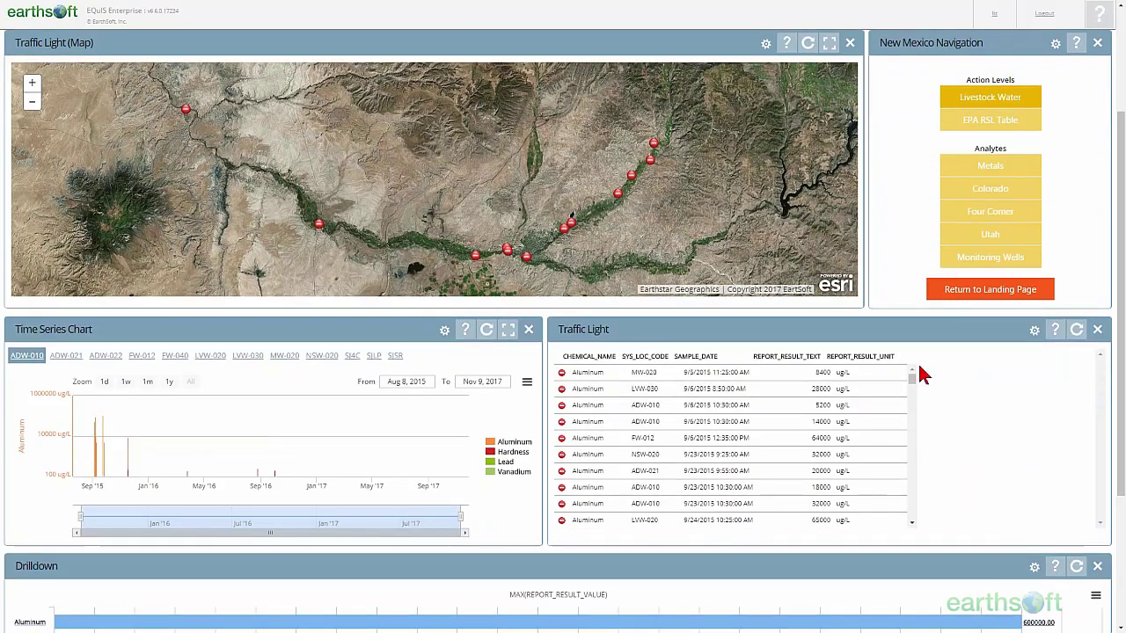
drag(912, 385, 925, 530)
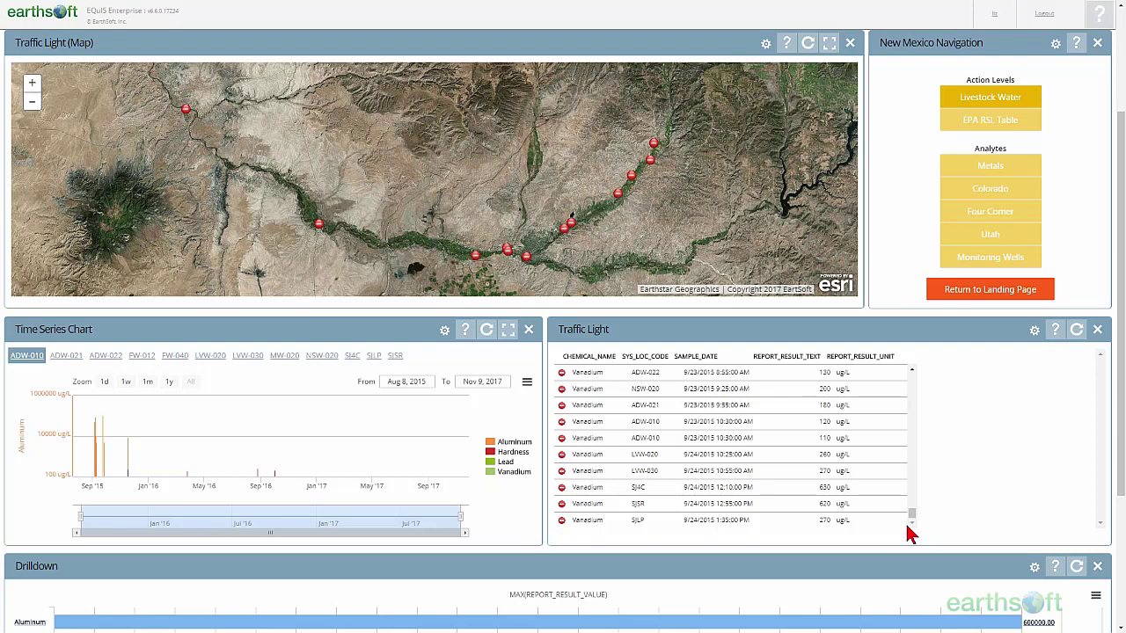
- Show location MW-020 in the Time Series Chart, narrow its range to end Mar 2, 2016, and switch to location SJ4C
mouse_move(287, 457)
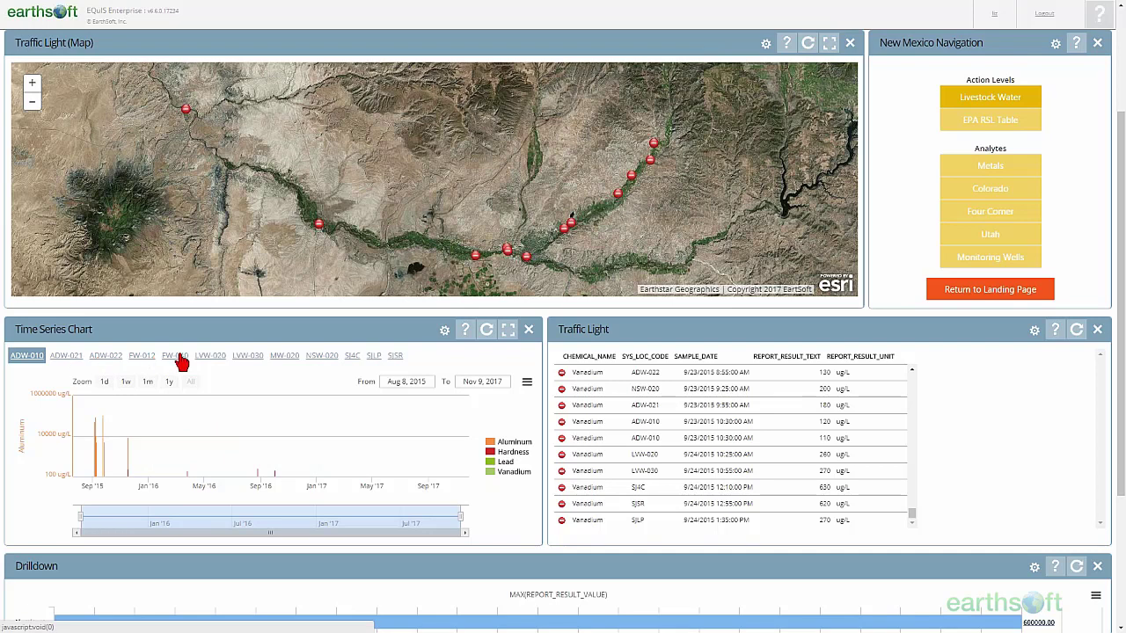
click(284, 357)
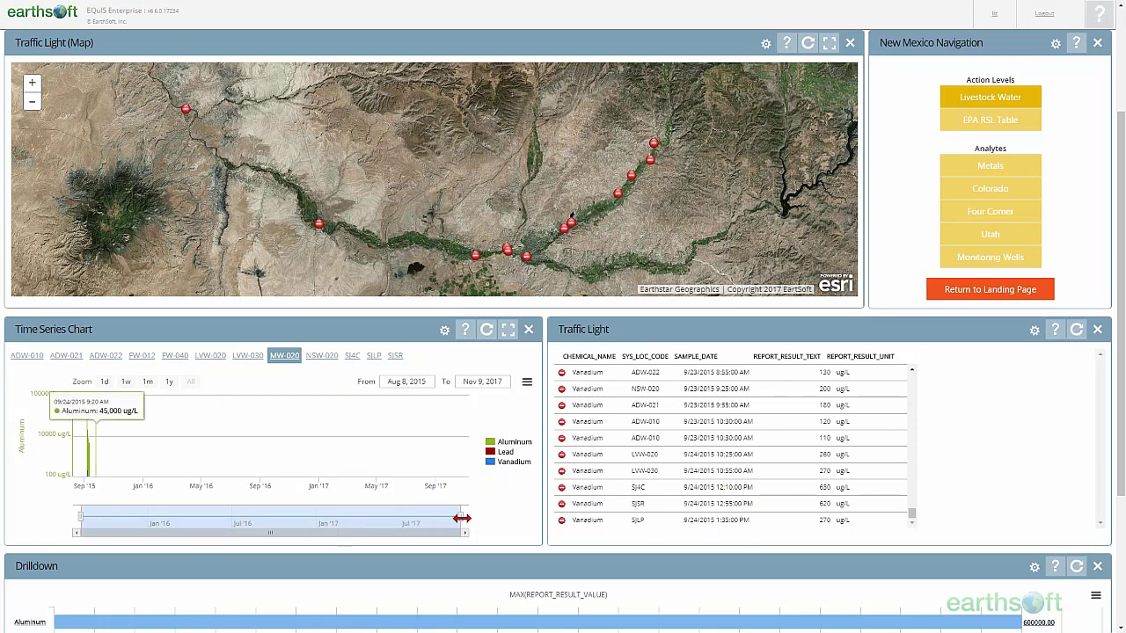
drag(461, 518, 176, 515)
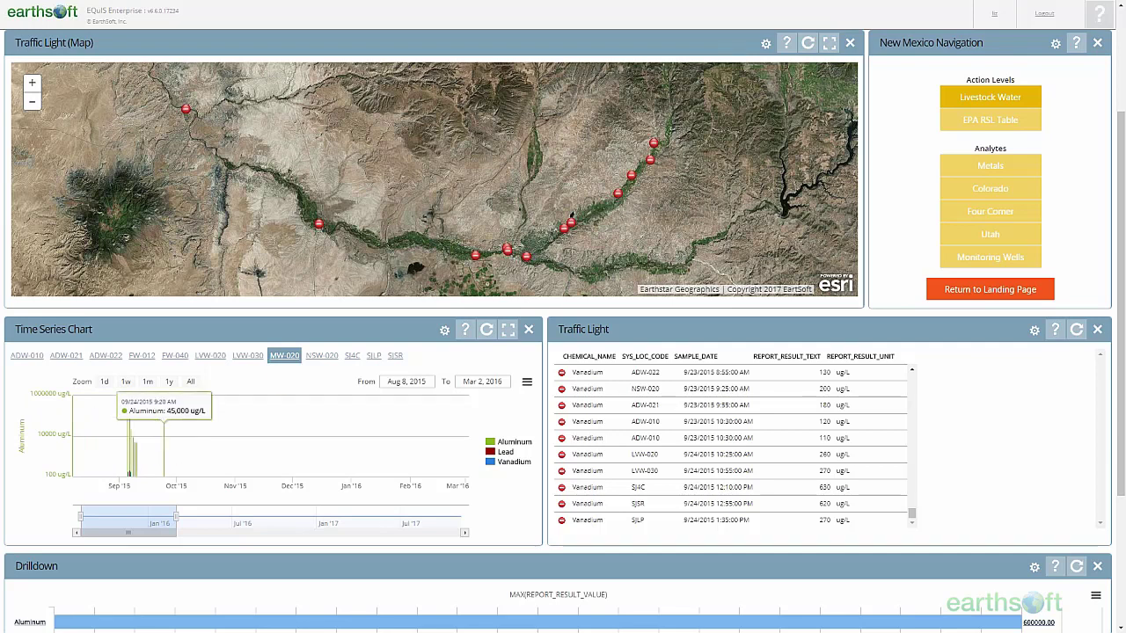
click(352, 356)
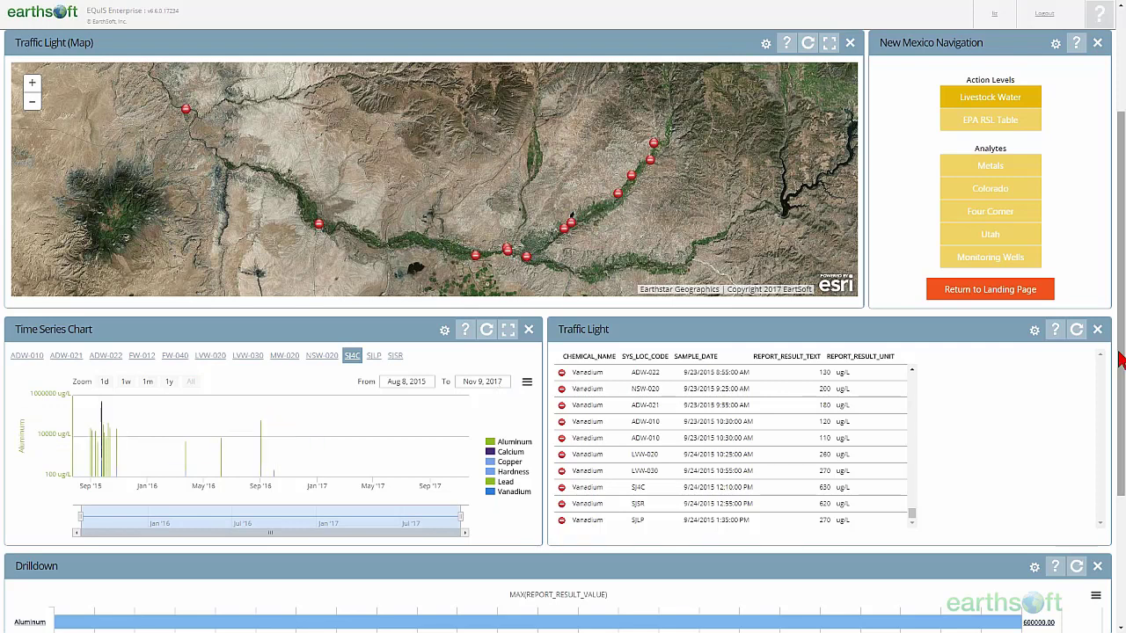
- Filter the dashboard to the analyte Aluminum (7429-90-5) and review its results in the Traffic Light table
drag(1121, 359, 1122, 268)
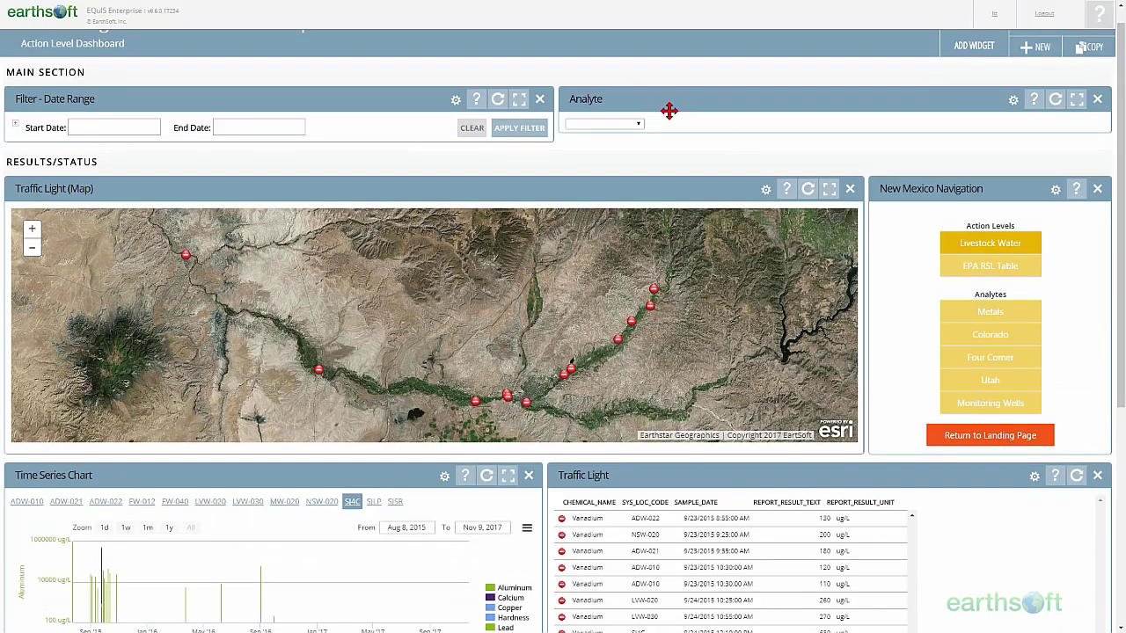
click(639, 123)
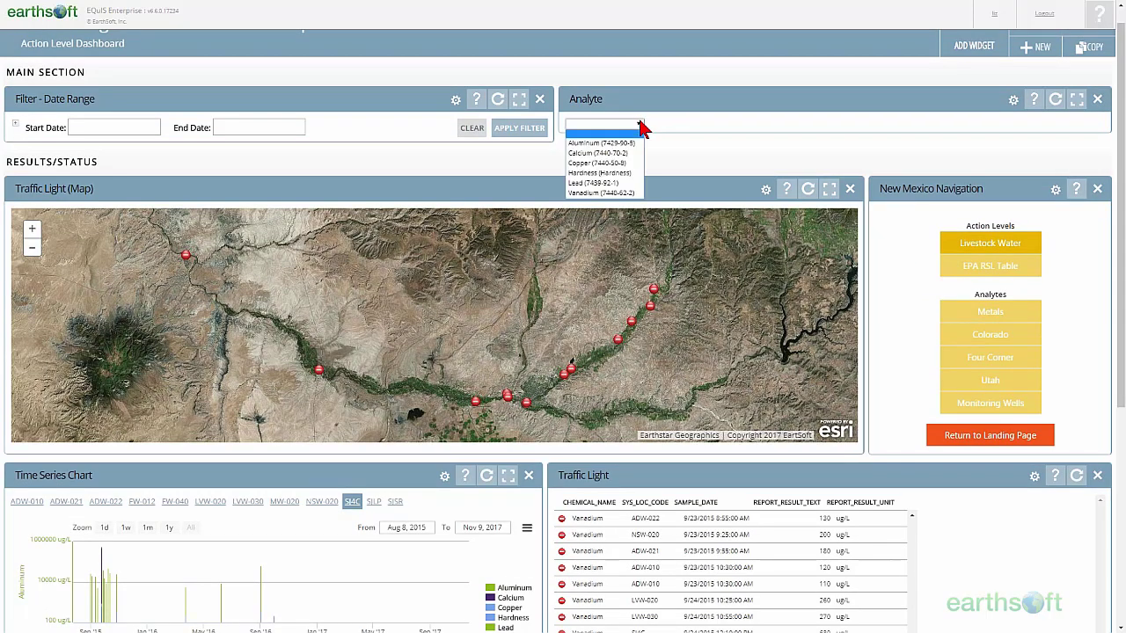
click(637, 144)
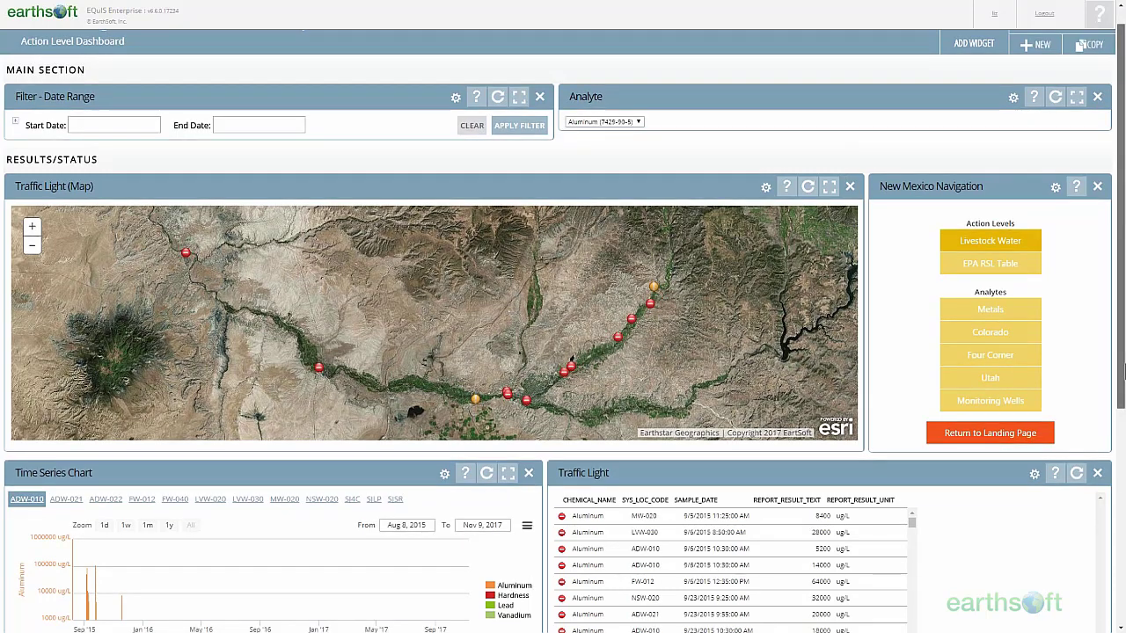
scroll(1123, 323, down, 3)
drag(914, 413, 914, 480)
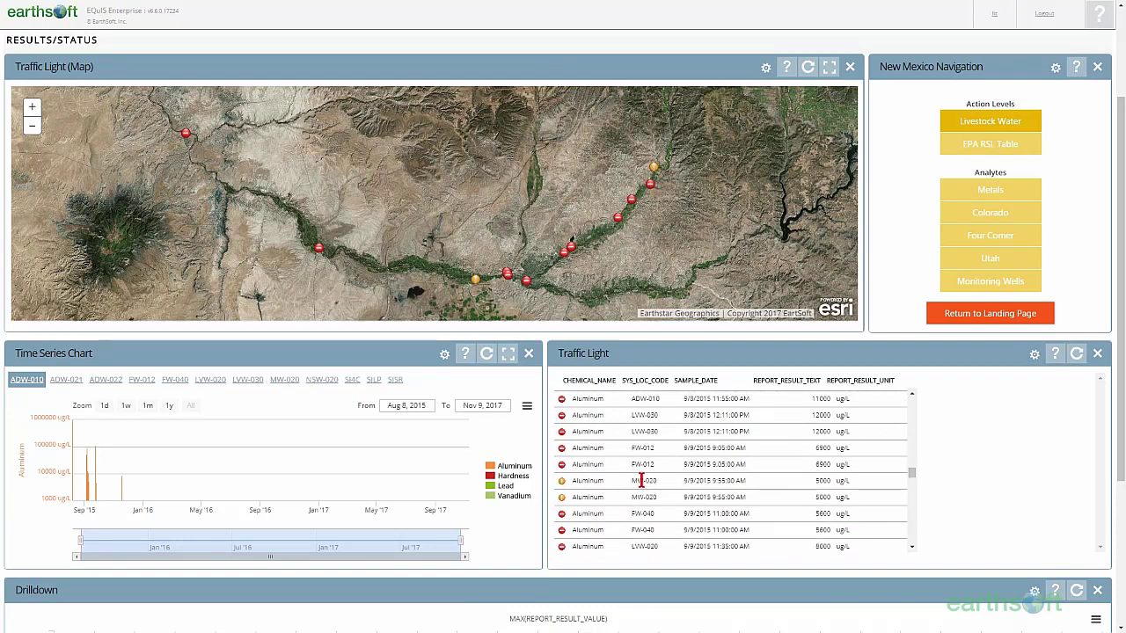
drag(910, 473, 915, 487)
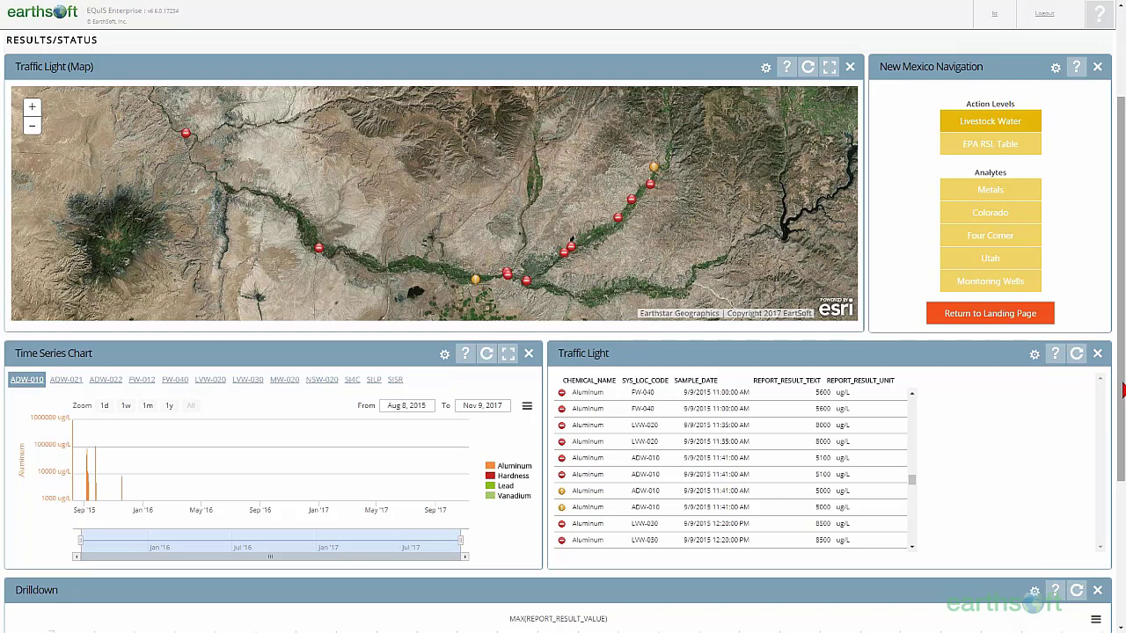
- Switch the Analyte filter to Lead (7439-92-1) and review the lead results in the Traffic Light table
scroll(1122, 390, up, 2)
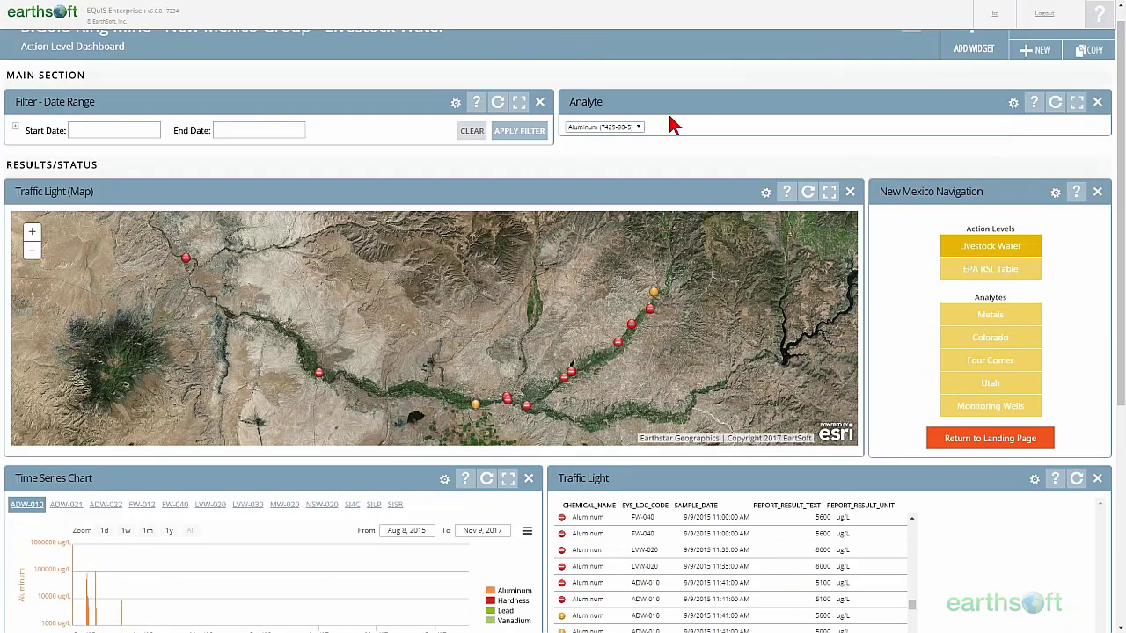
click(638, 128)
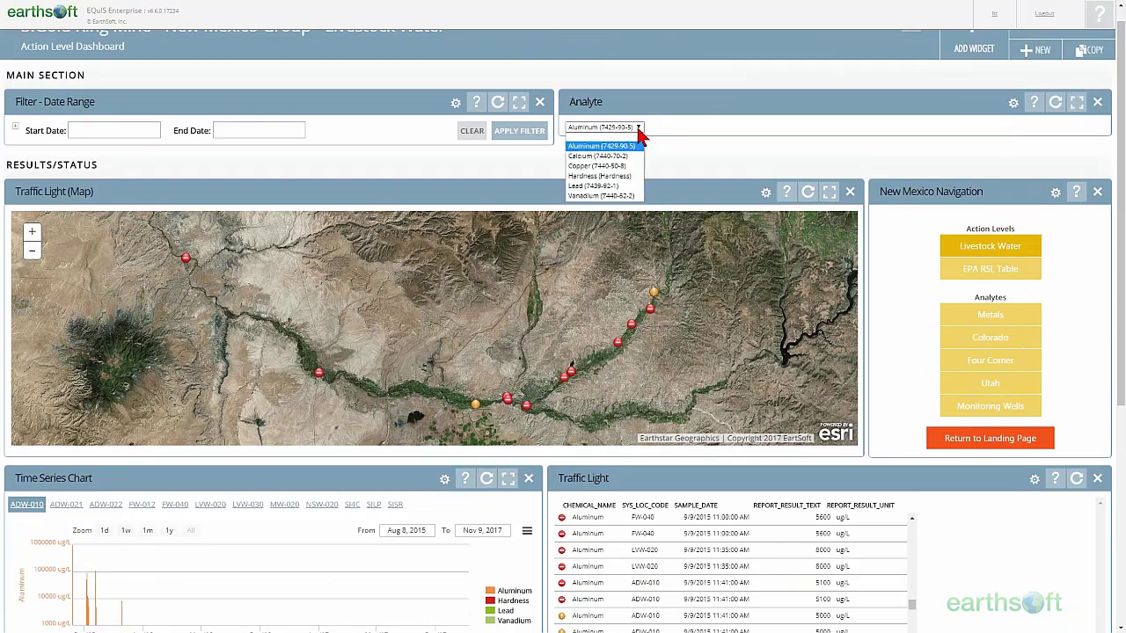
click(628, 187)
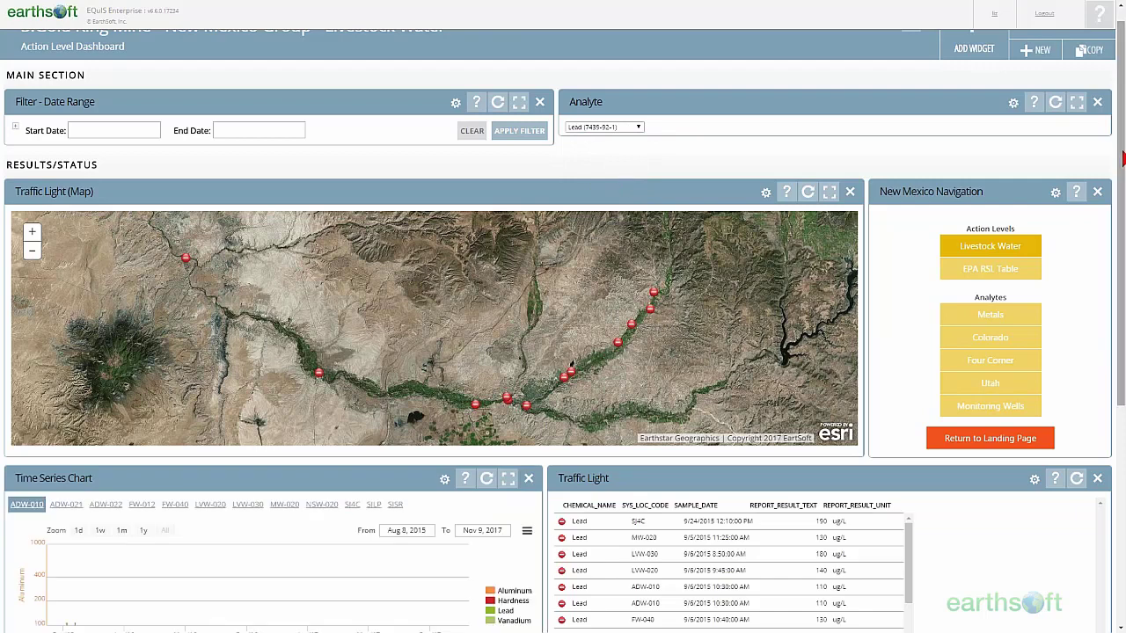
scroll(869, 246, down, 3)
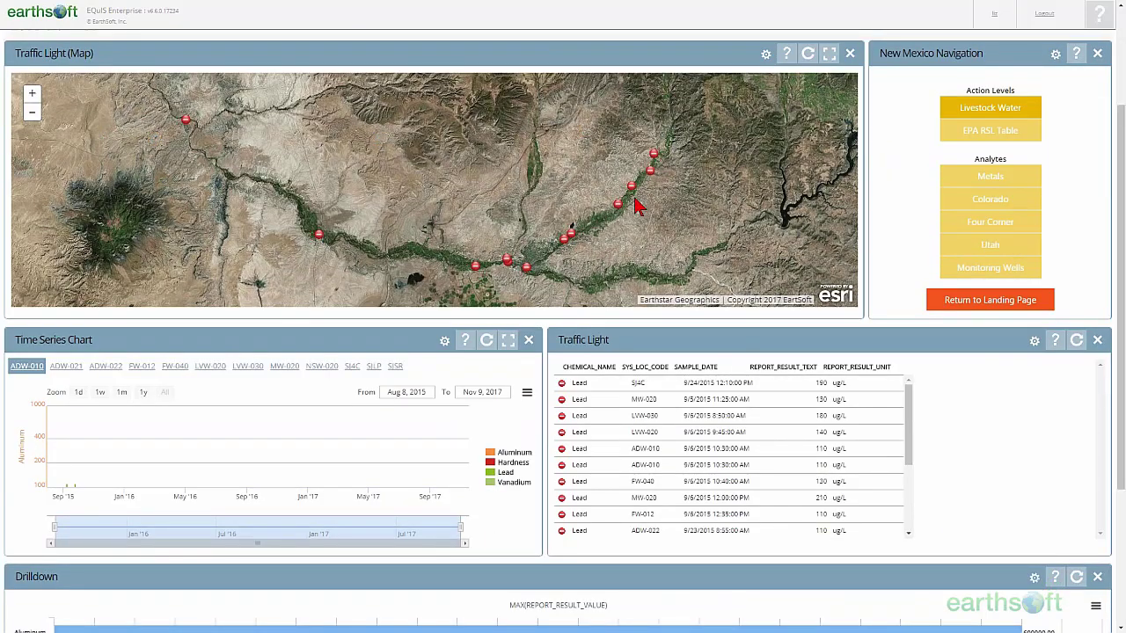
drag(911, 396, 924, 419)
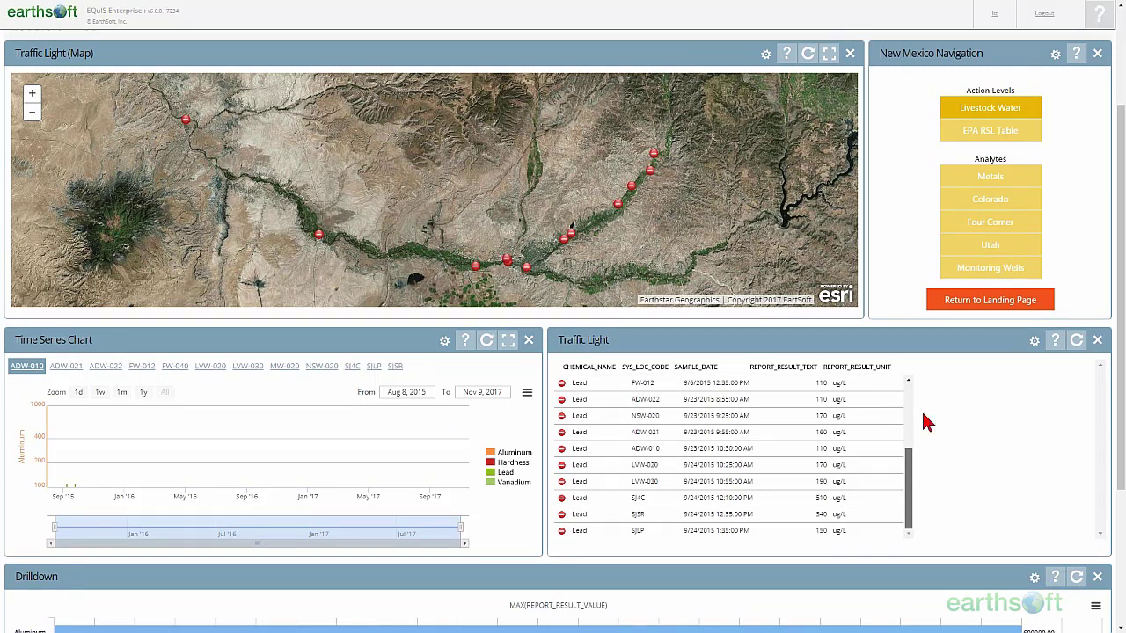
- Switch the Analyte filter to Copper (7440-50-8) and view locations SJ4C and SJSR in the Time Series Chart
scroll(1123, 314, up, 1)
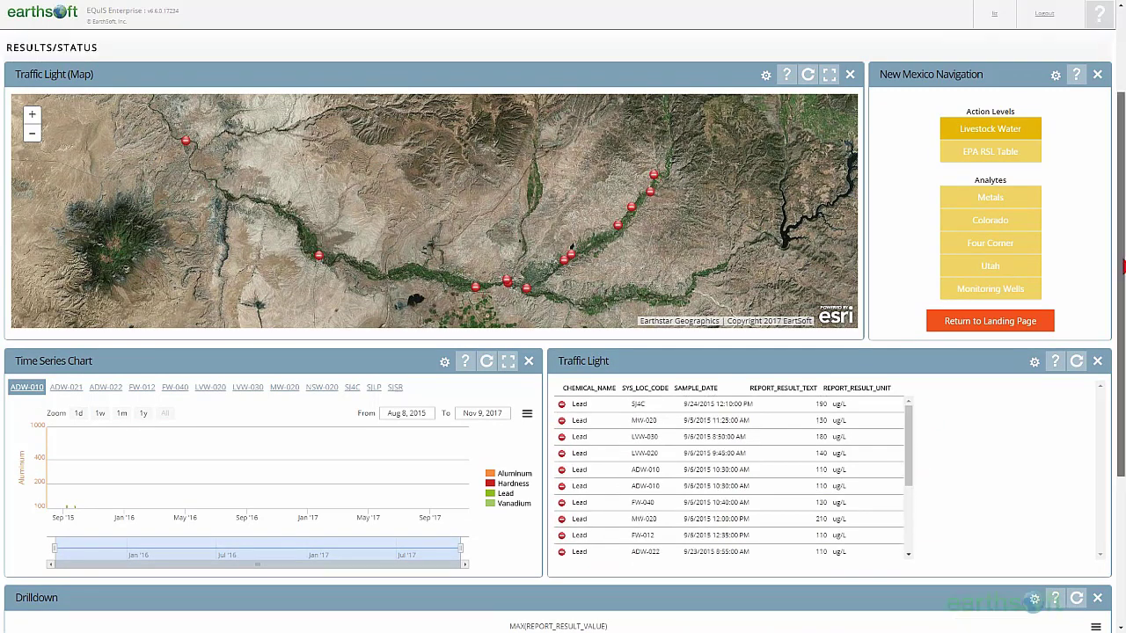
scroll(1123, 266, up, 3)
click(639, 71)
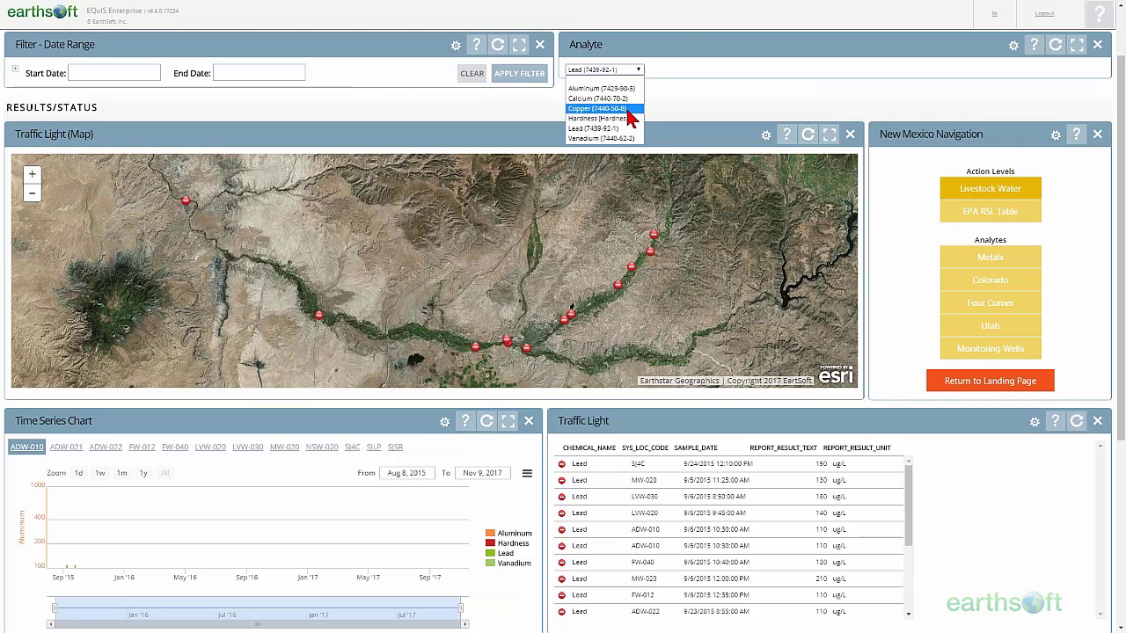
click(633, 117)
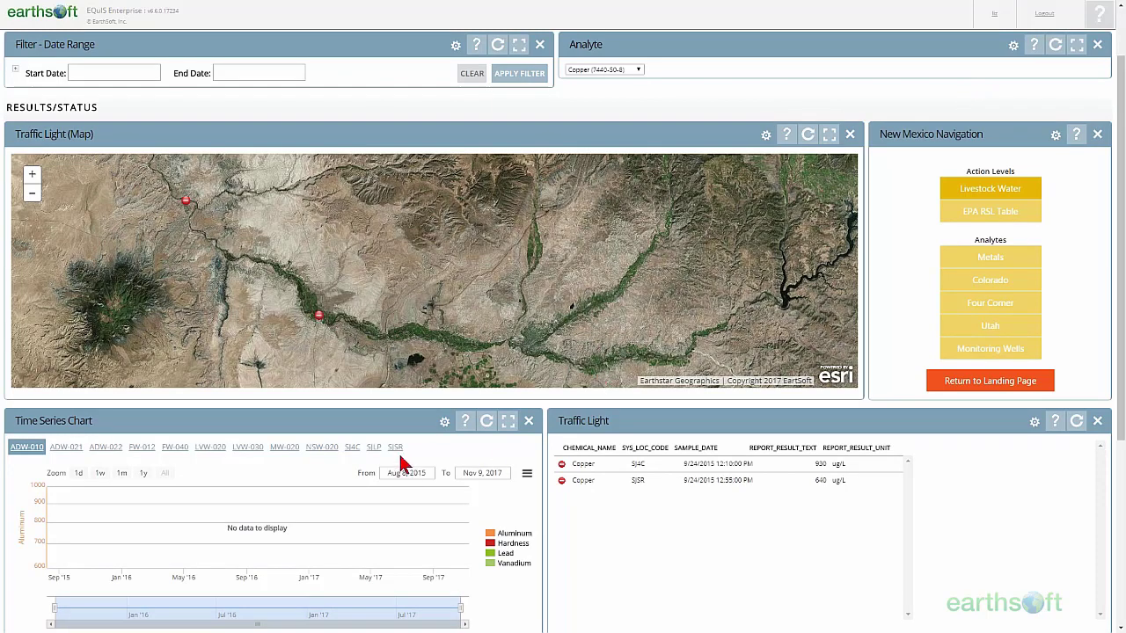
click(352, 449)
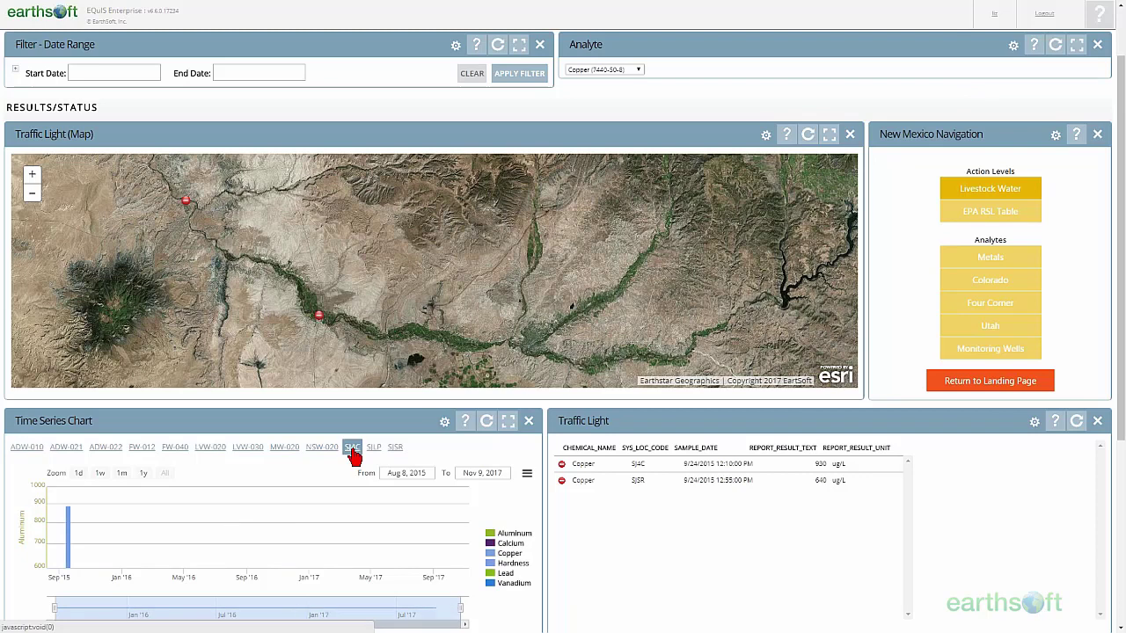
click(395, 447)
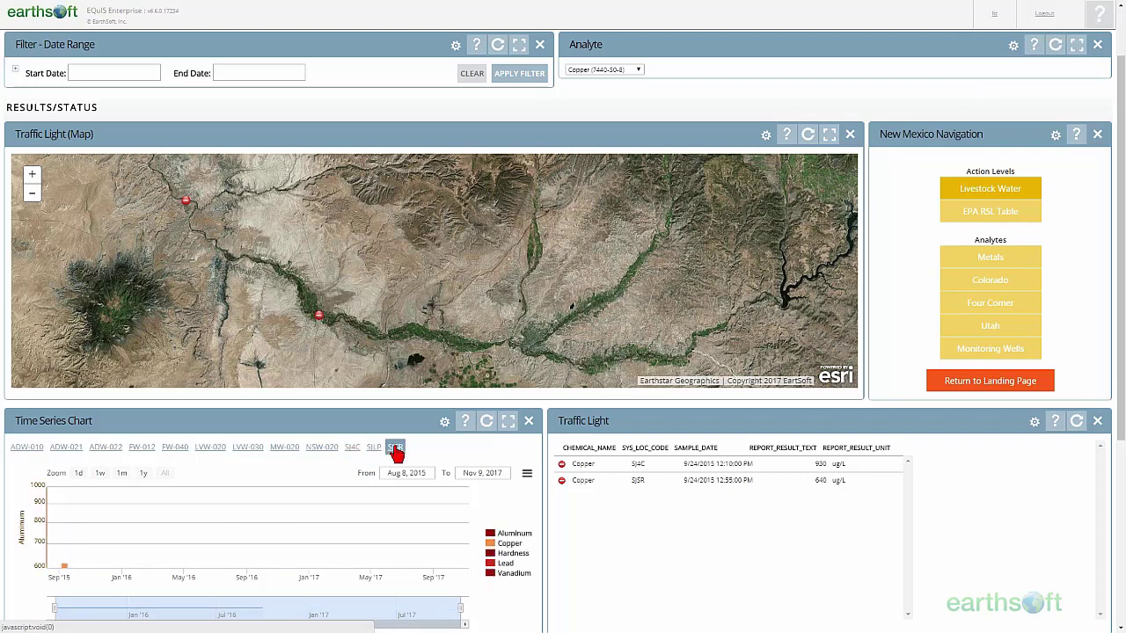
mouse_move(92, 560)
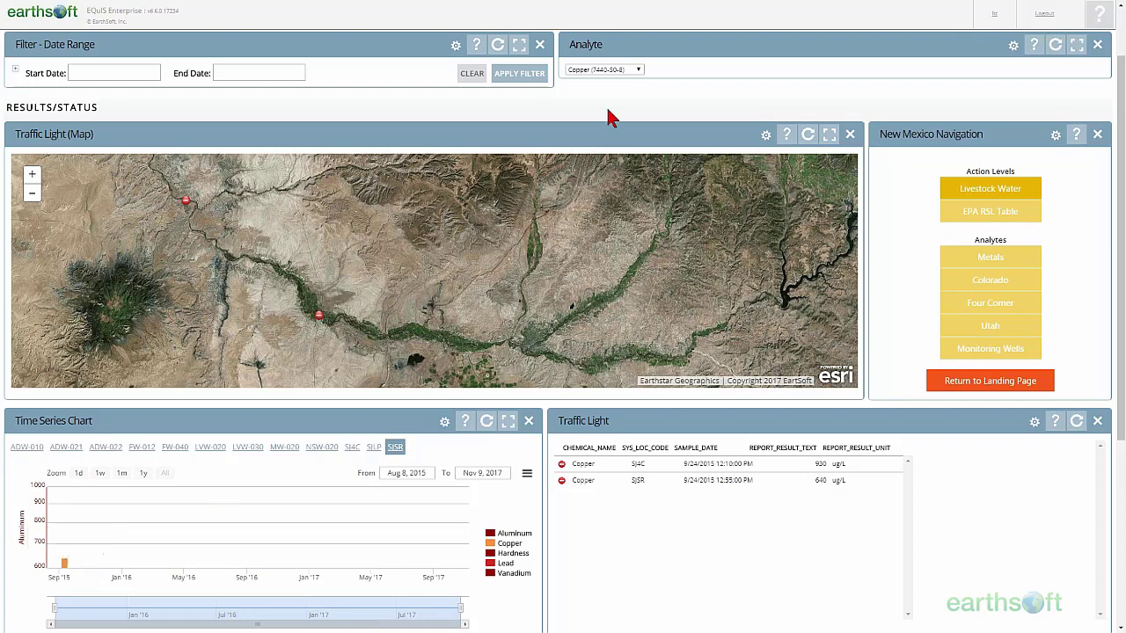
- Clear the Analyte filter to include all analytes and show location FW-040 in the Time Series Chart
click(636, 71)
click(621, 84)
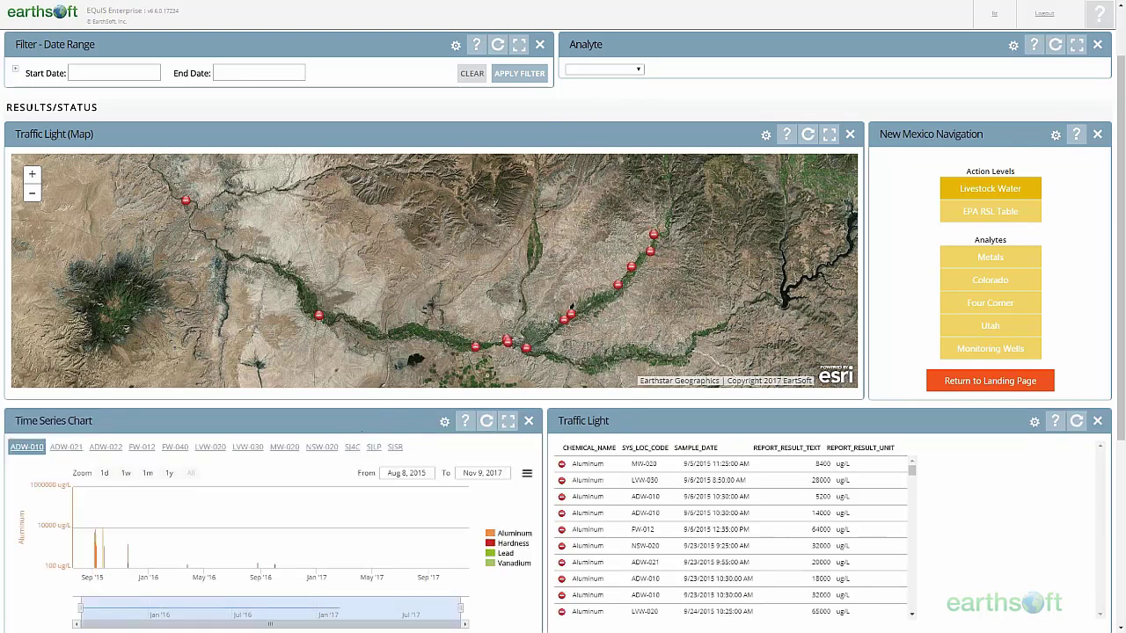
click(185, 449)
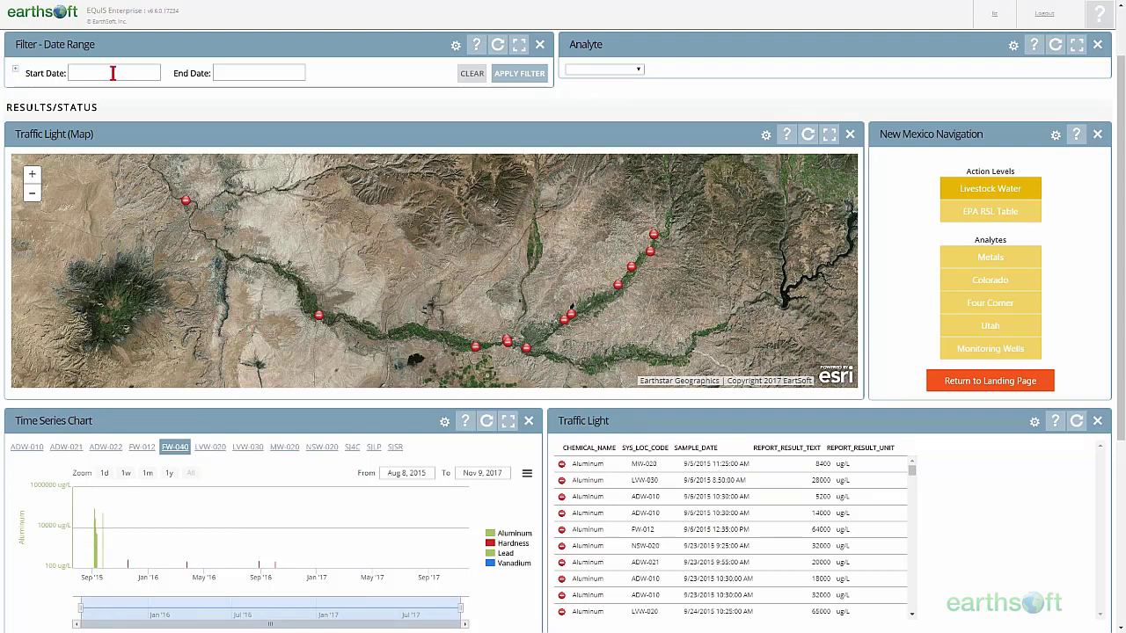
- Expand the date range calendars and set the filter's start date to 9/4/2015
click(16, 68)
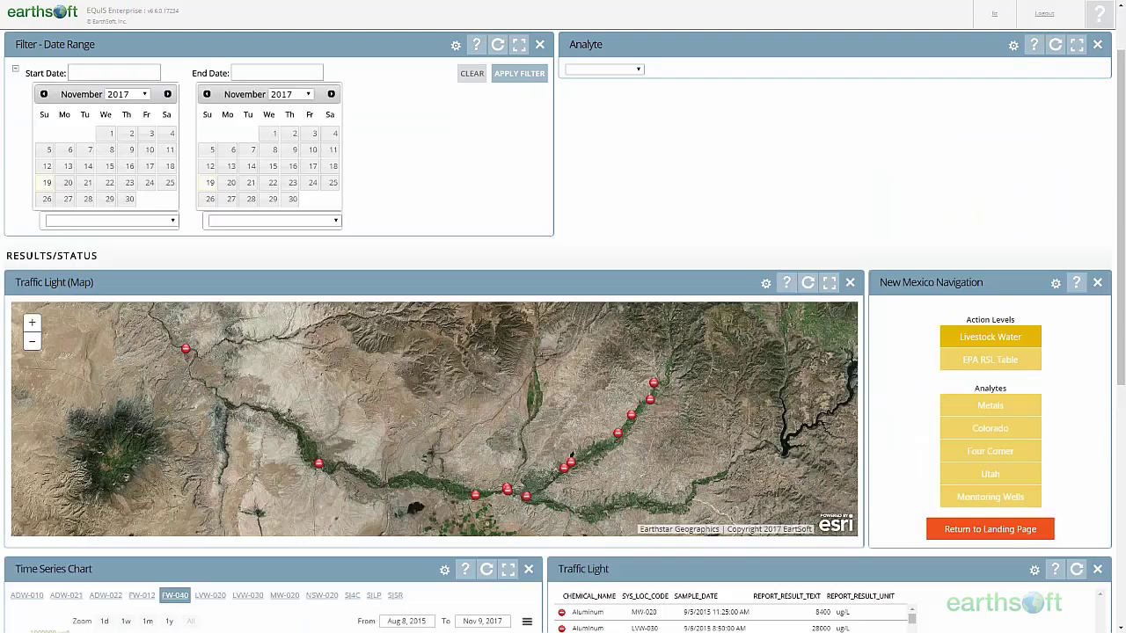
click(144, 94)
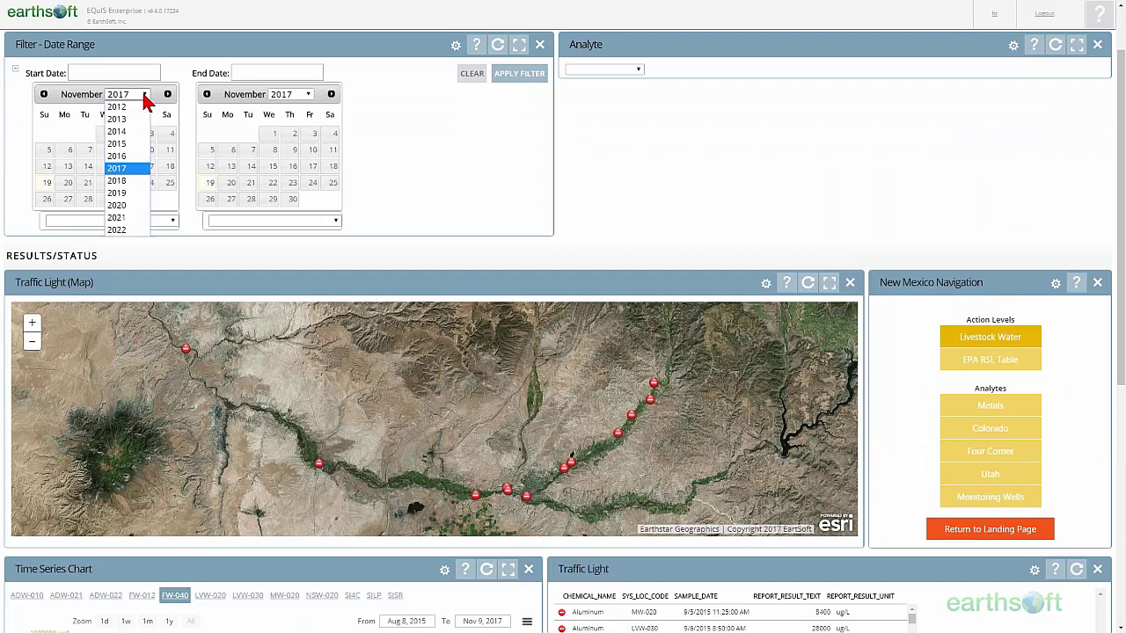
click(130, 143)
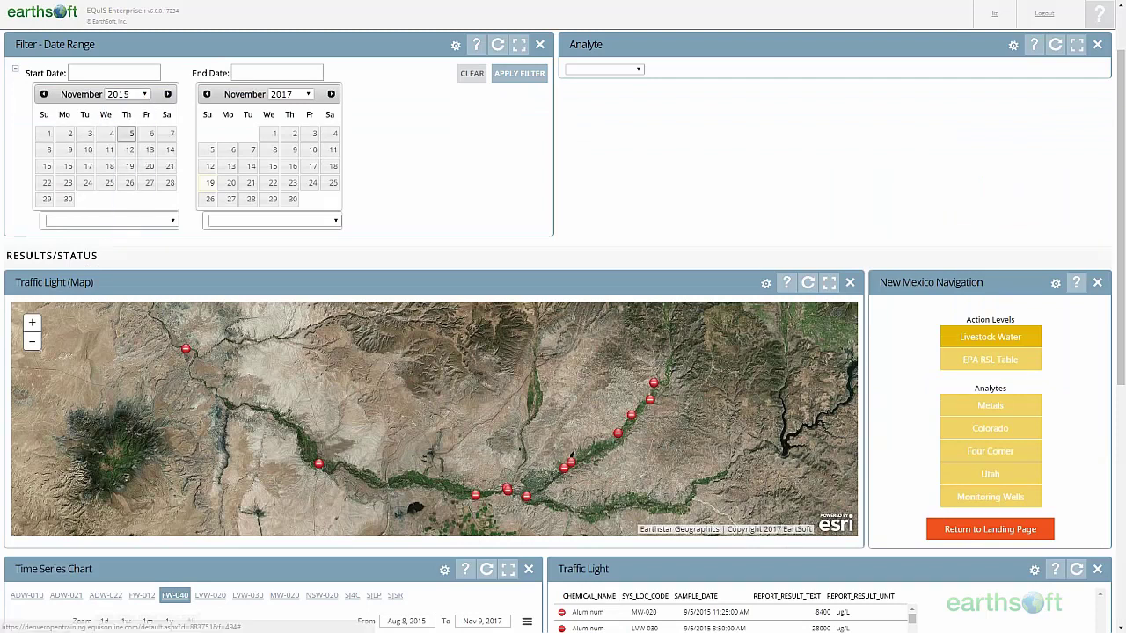
click(108, 136)
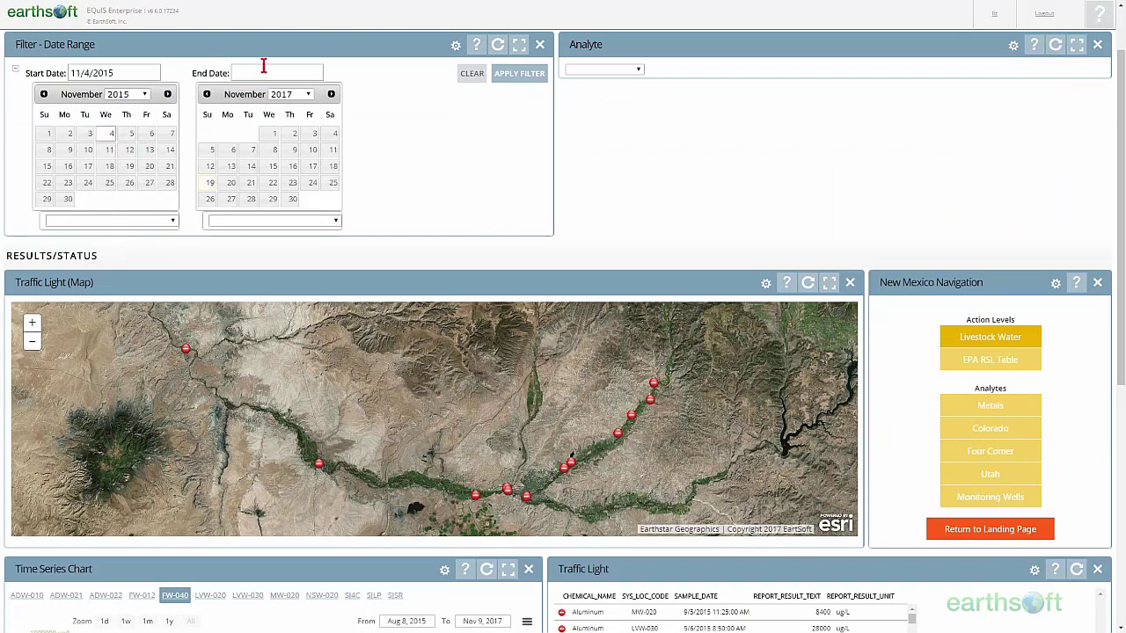
drag(70, 75, 79, 76)
text(9)
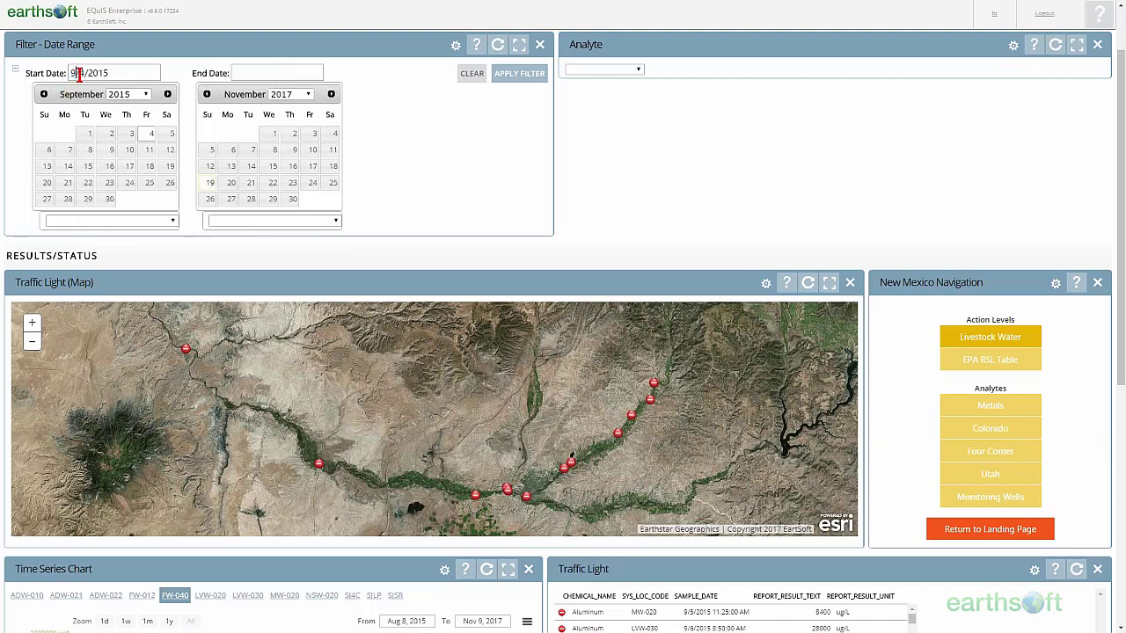
- Set the date range filter's end date to 9/11/2015
click(239, 71)
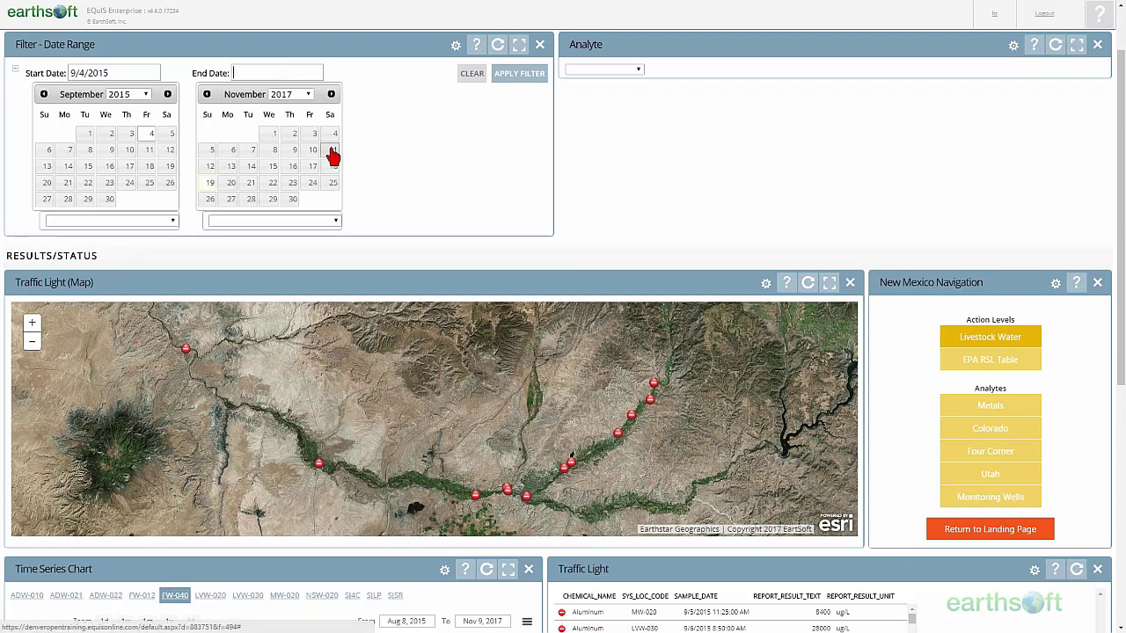
click(308, 96)
click(302, 145)
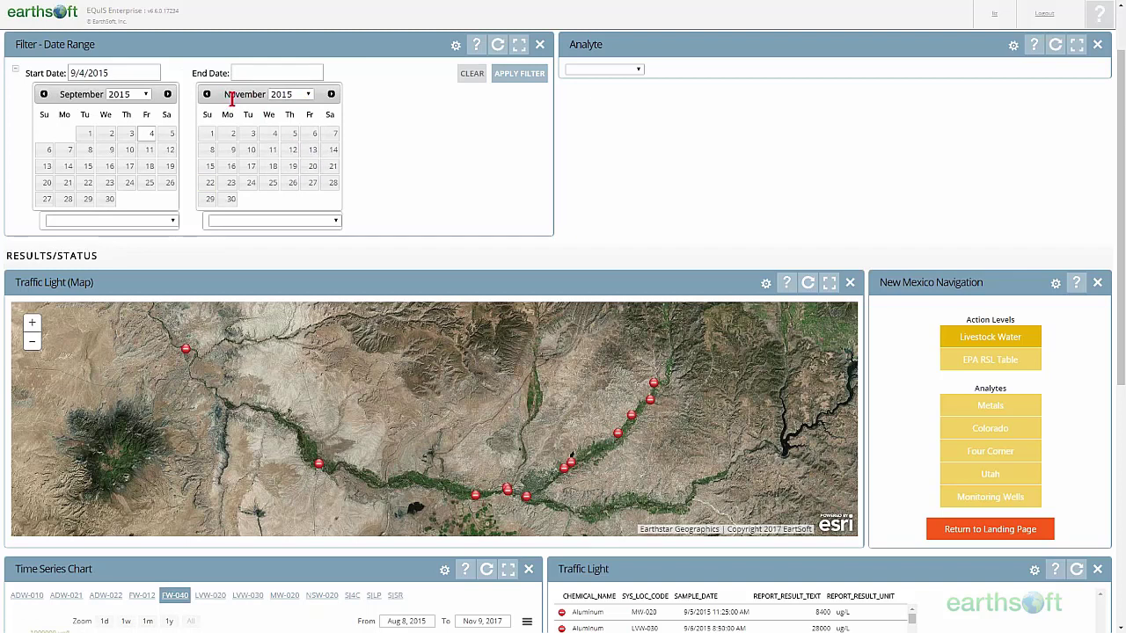
click(273, 150)
drag(241, 72, 222, 70)
text(9/11/2015)
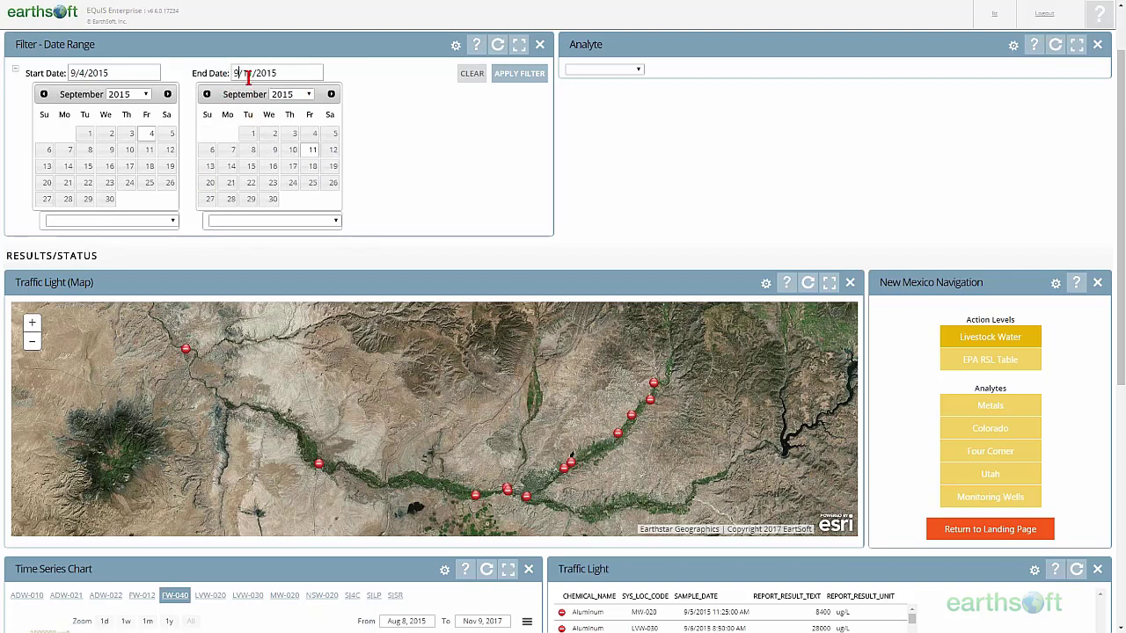
- Check the relative date options offered for the end date, and apply the date range filter to the dashboard
click(339, 221)
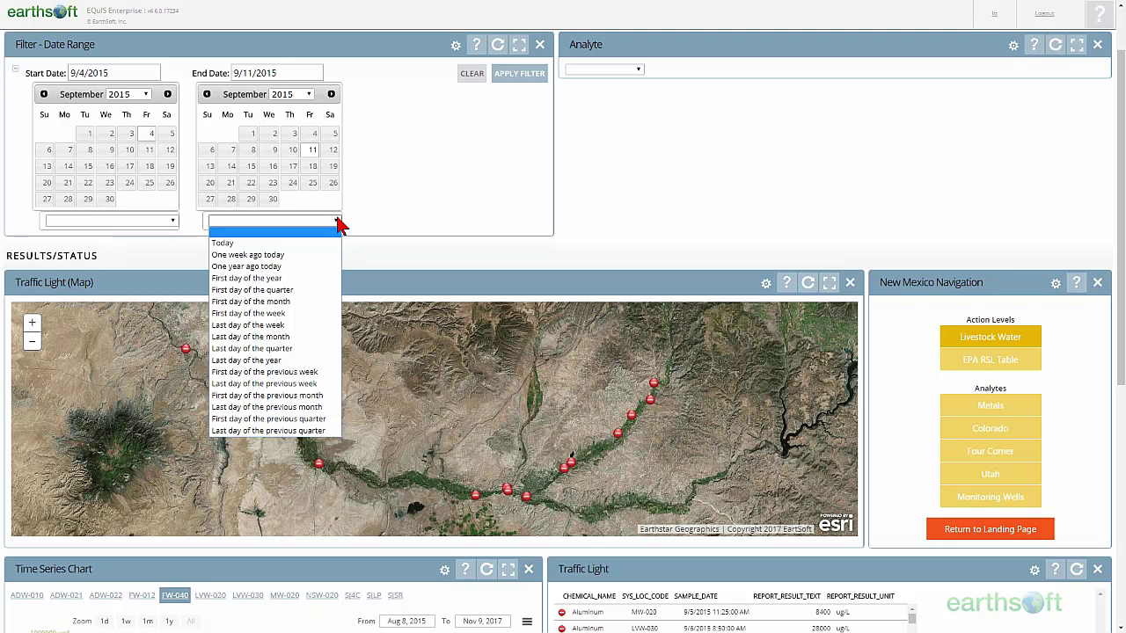
click(396, 223)
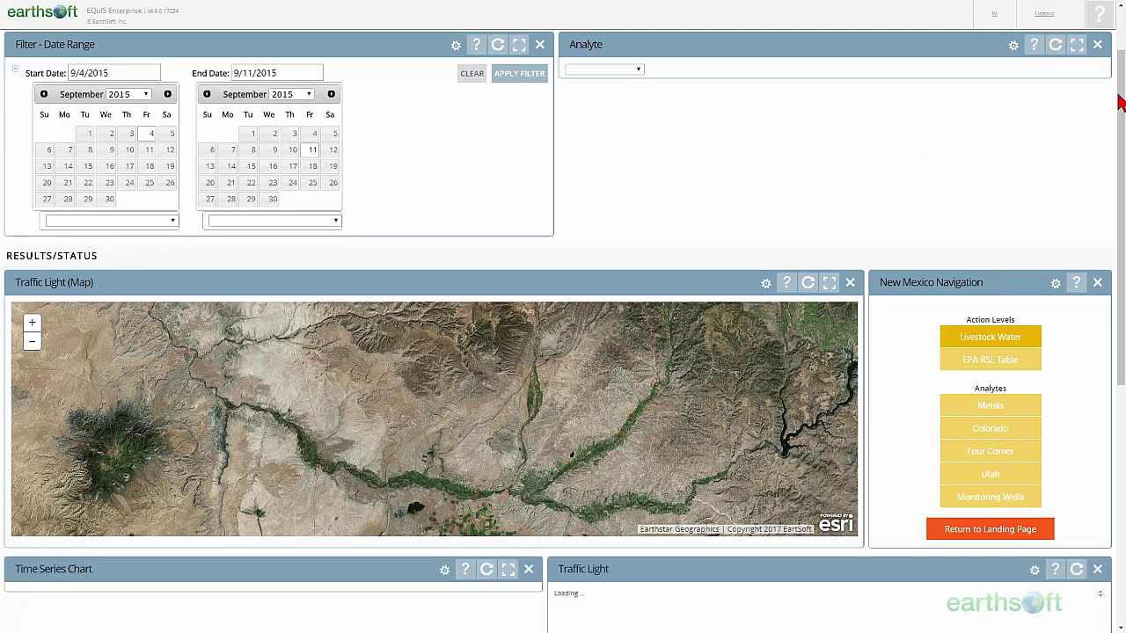
drag(1122, 101, 1122, 233)
scroll(1121, 234, down, 1)
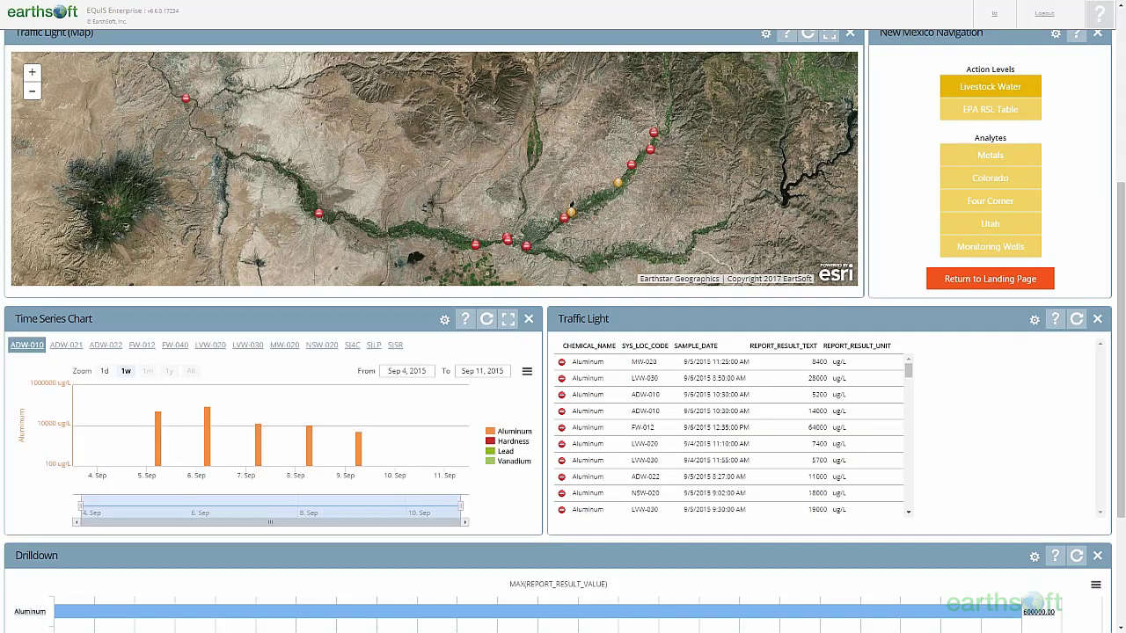
- Inspect the daily aluminum bars for ADW-010 in the Time Series Chart and view the Drilldown chart of maximum results
mouse_move(303, 457)
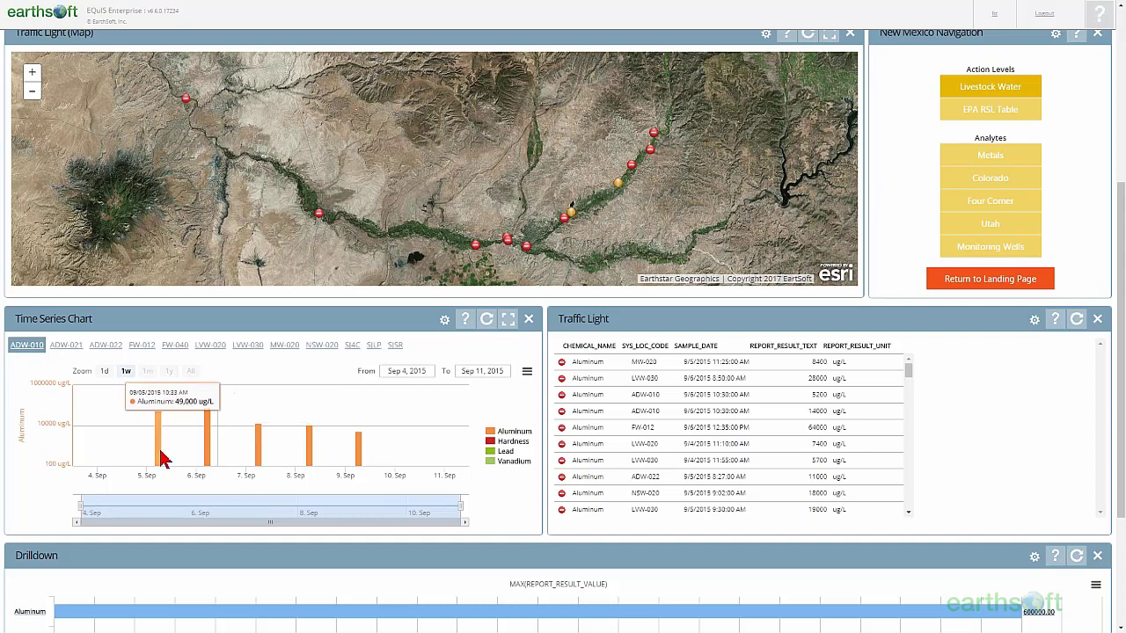
mouse_move(209, 454)
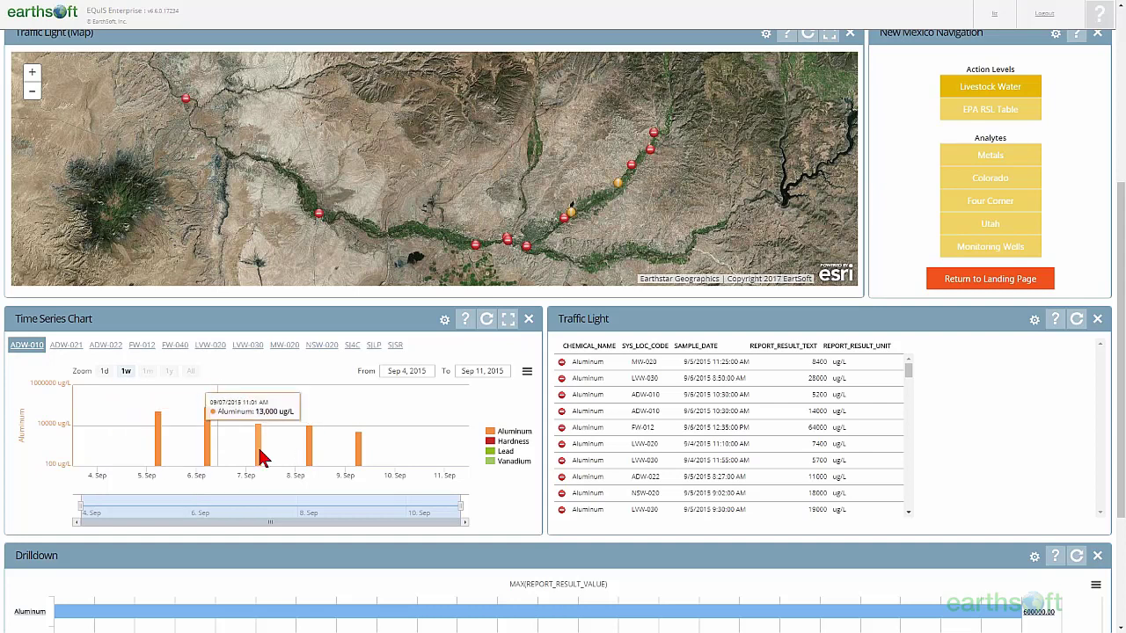
mouse_move(357, 454)
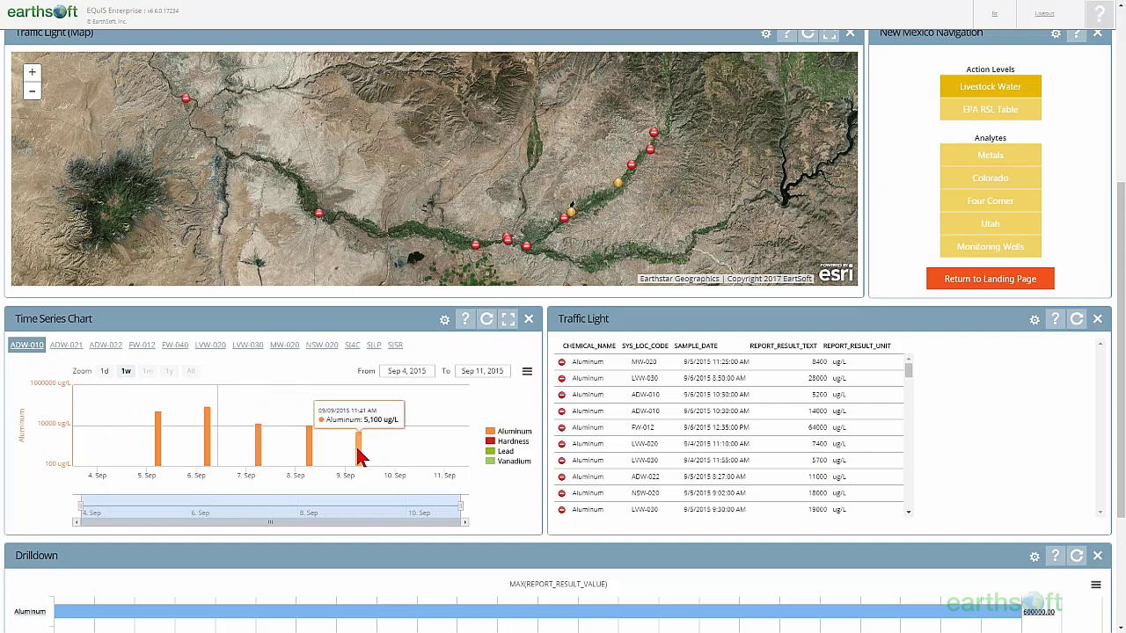
drag(454, 505, 467, 505)
scroll(1124, 422, up, 3)
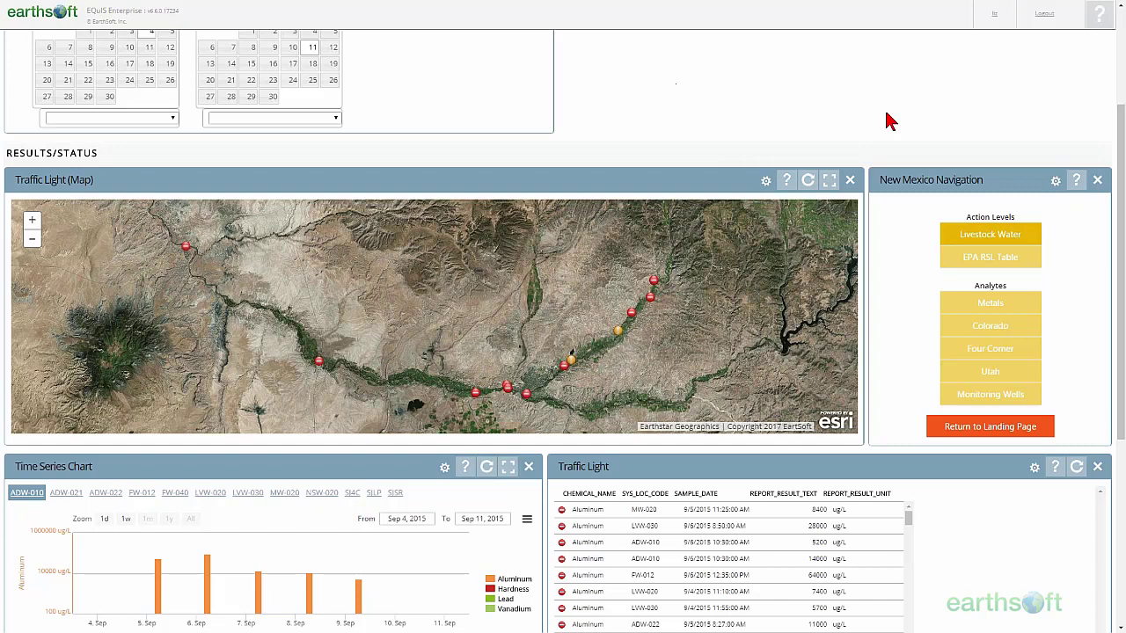
drag(1124, 203, 1124, 245)
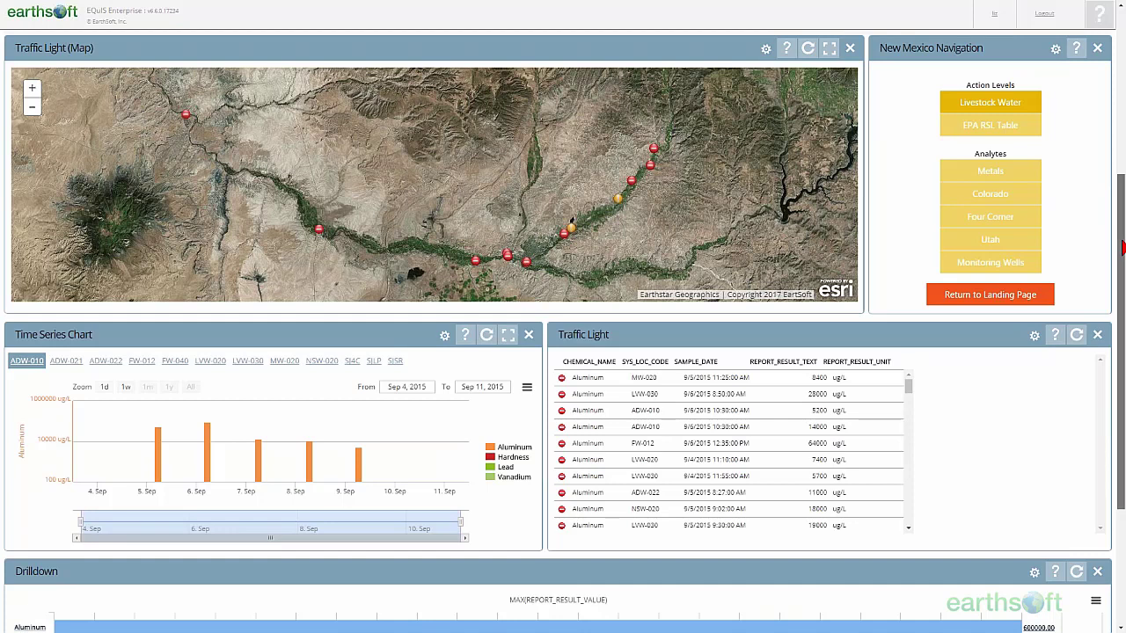
scroll(1123, 249, down, 3)
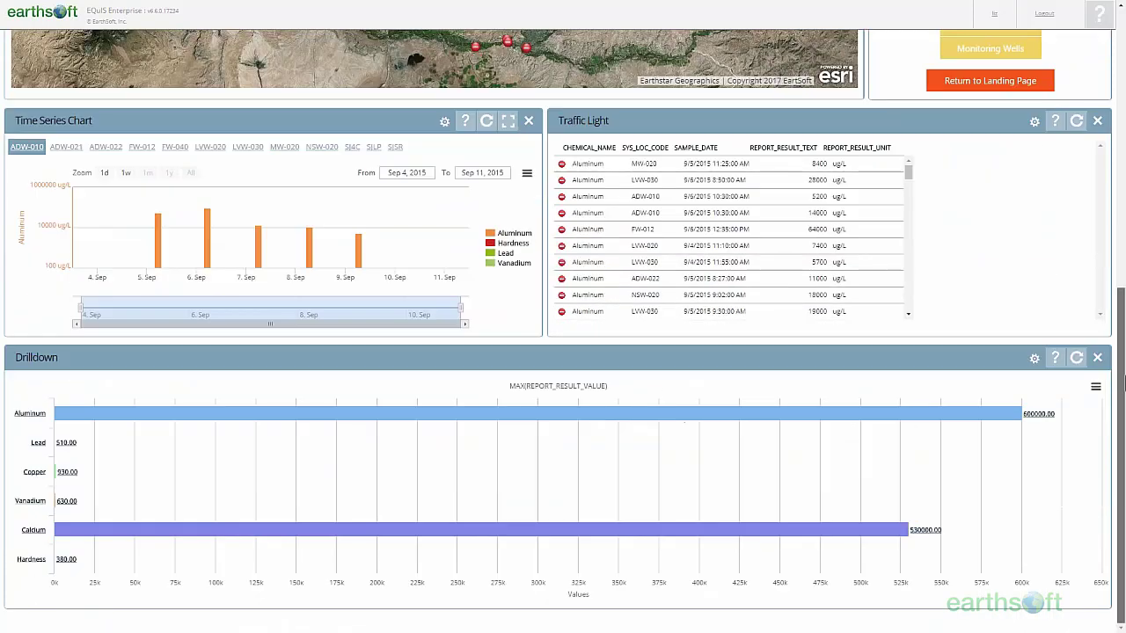
- Drill into Calcium in the Drilldown chart and show the Time Series Chart for location SJ4C
mouse_move(831, 421)
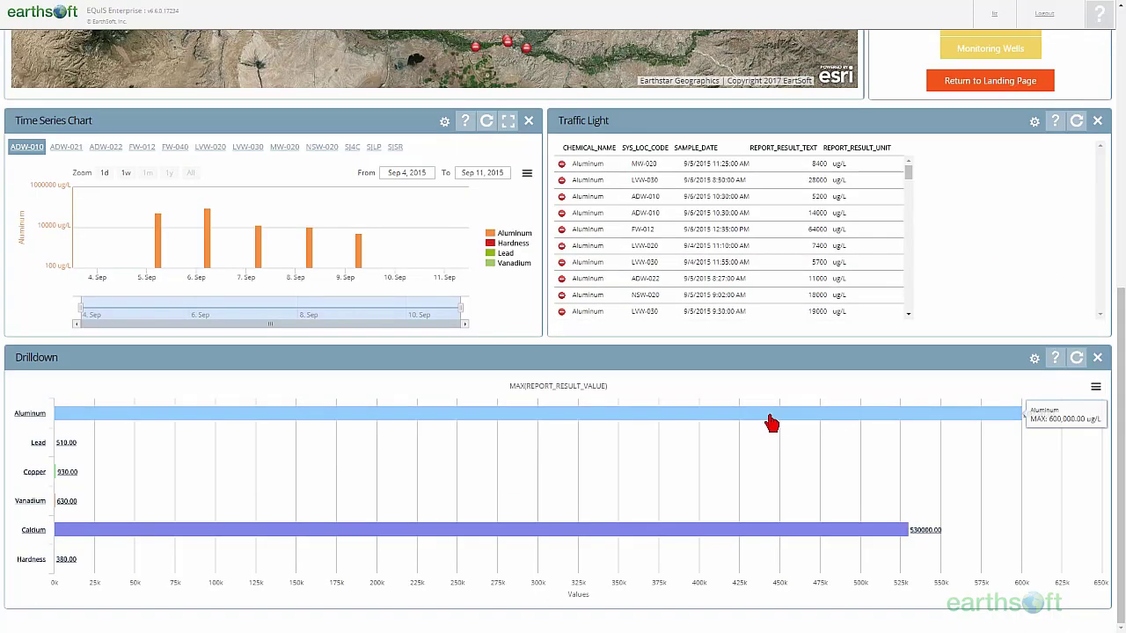
click(727, 534)
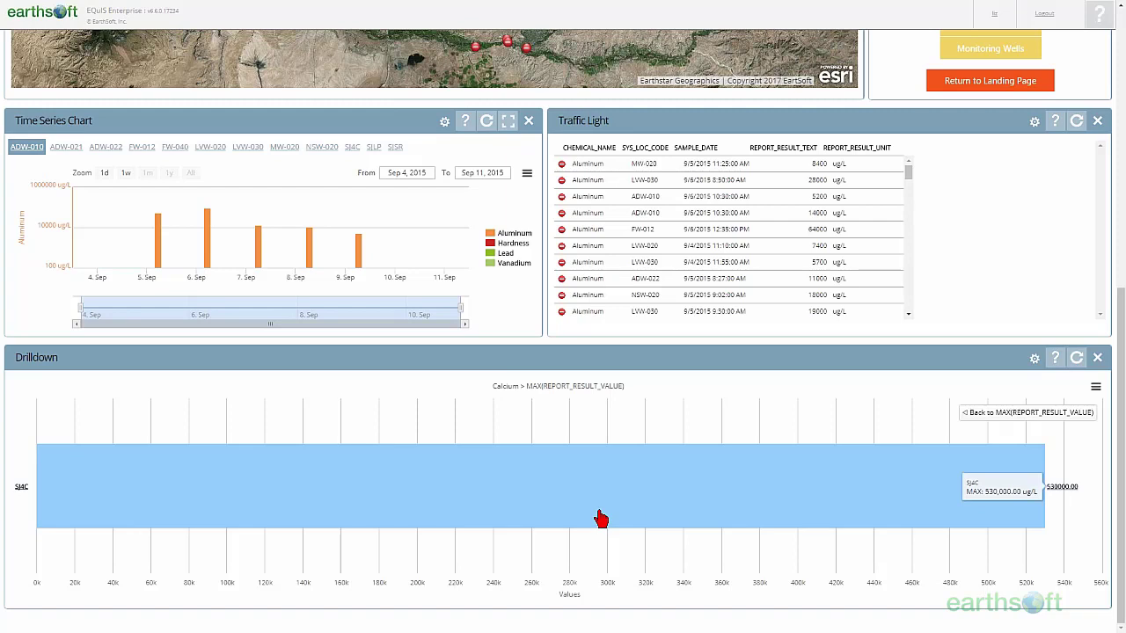
click(352, 147)
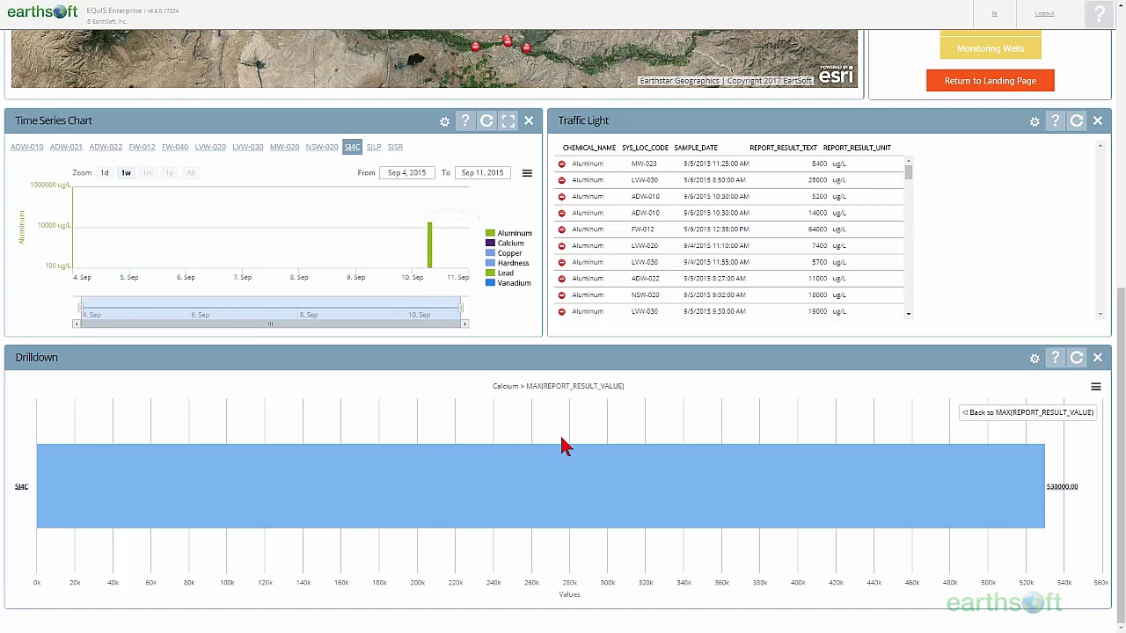
mouse_move(419, 439)
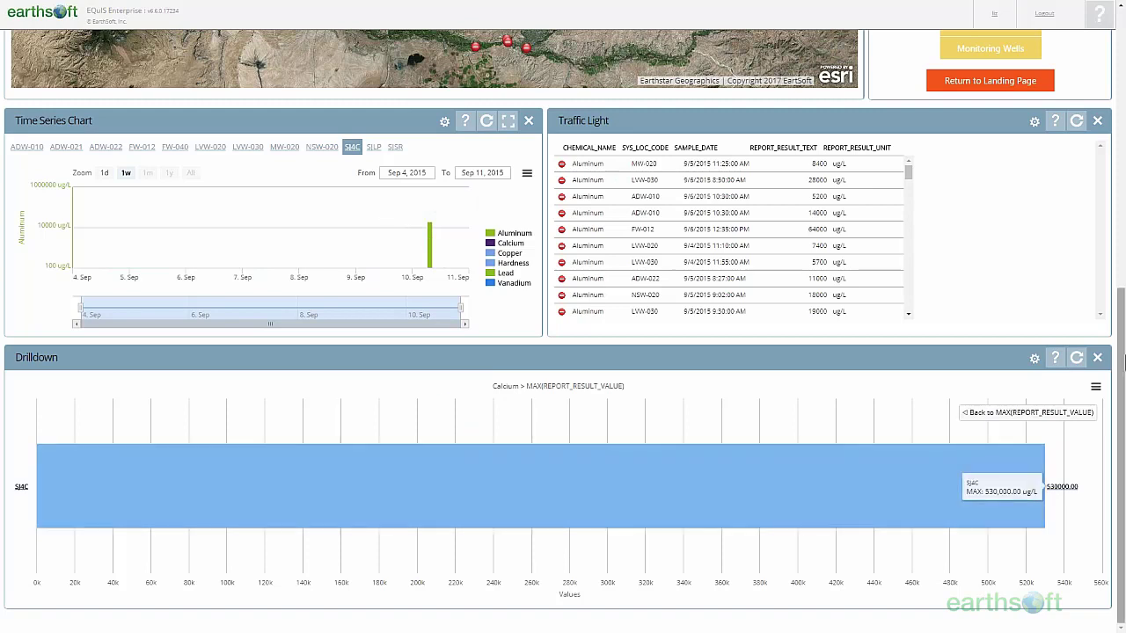
- Review the filtered map and results tables, and check the download formats offered for the Time Series Chart
scroll(1123, 280, up, 2)
drag(1123, 279, 1123, 220)
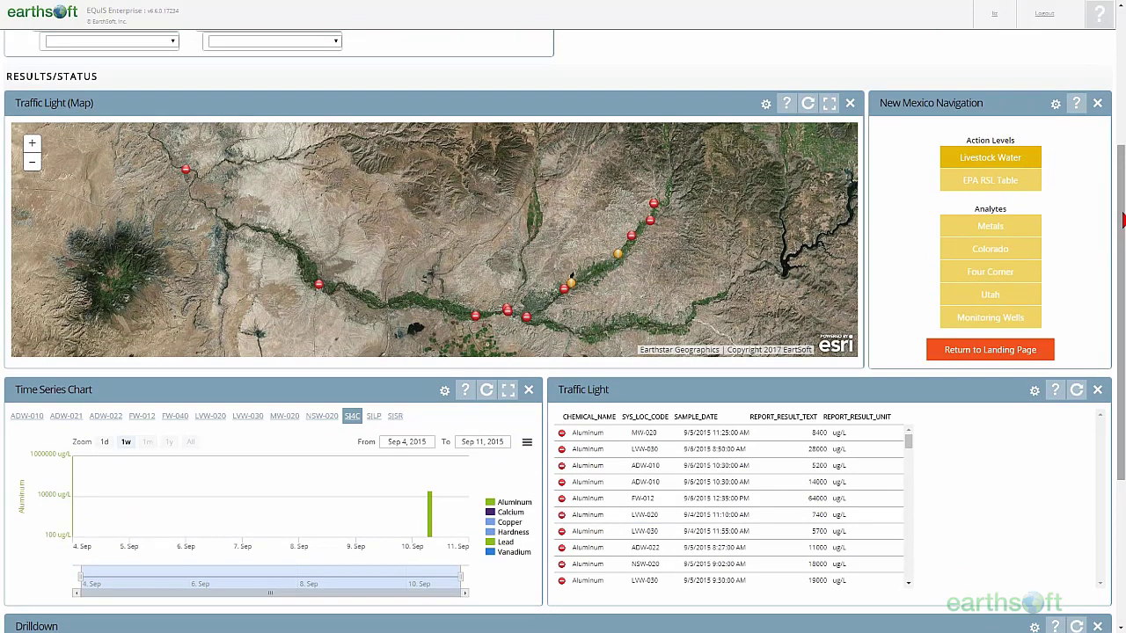
drag(1123, 220, 1117, 138)
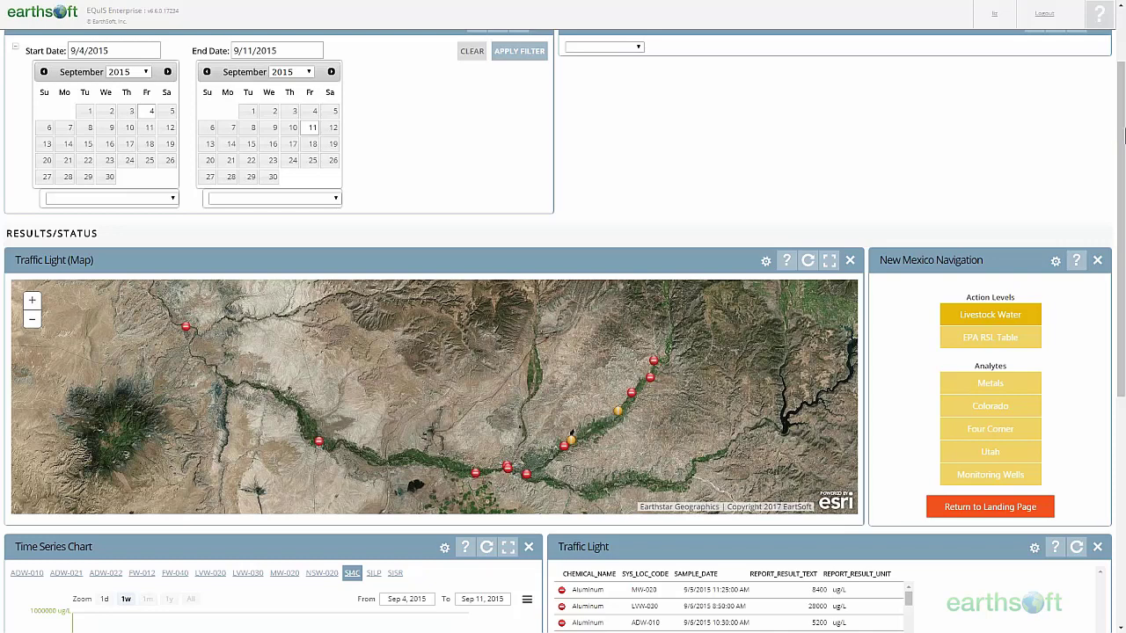
drag(1121, 138, 1122, 111)
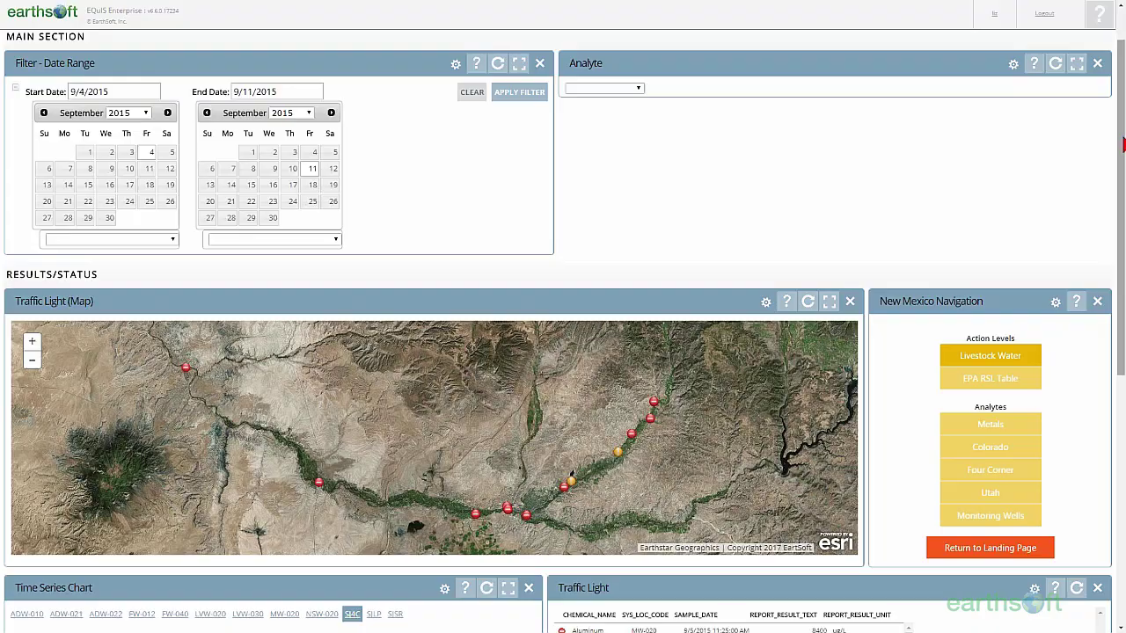
drag(1123, 163, 1123, 312)
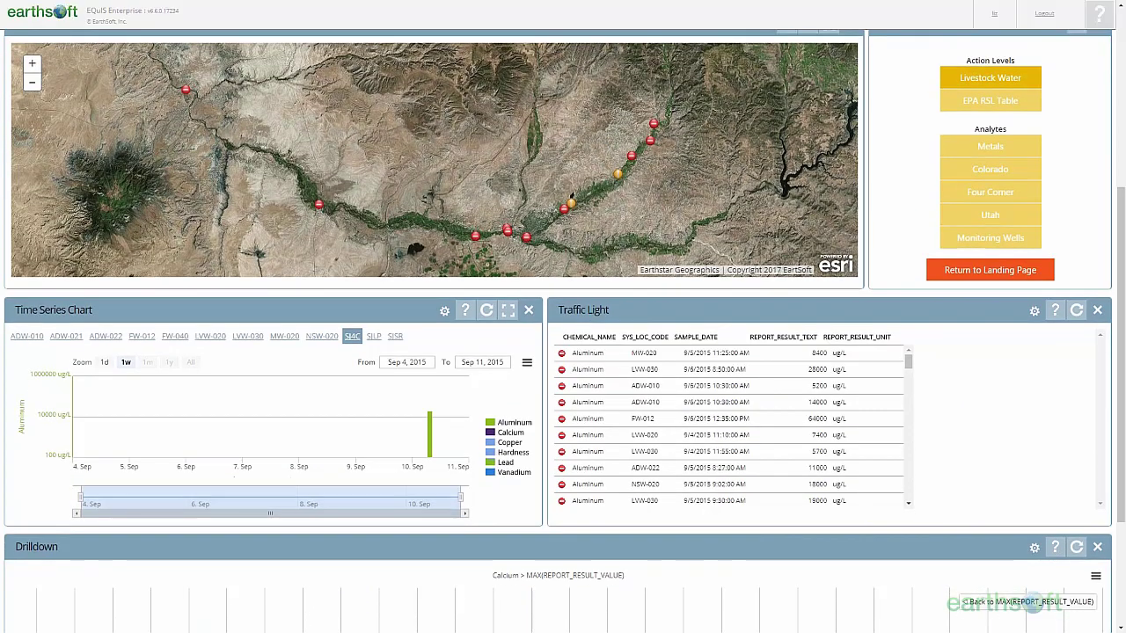
click(527, 364)
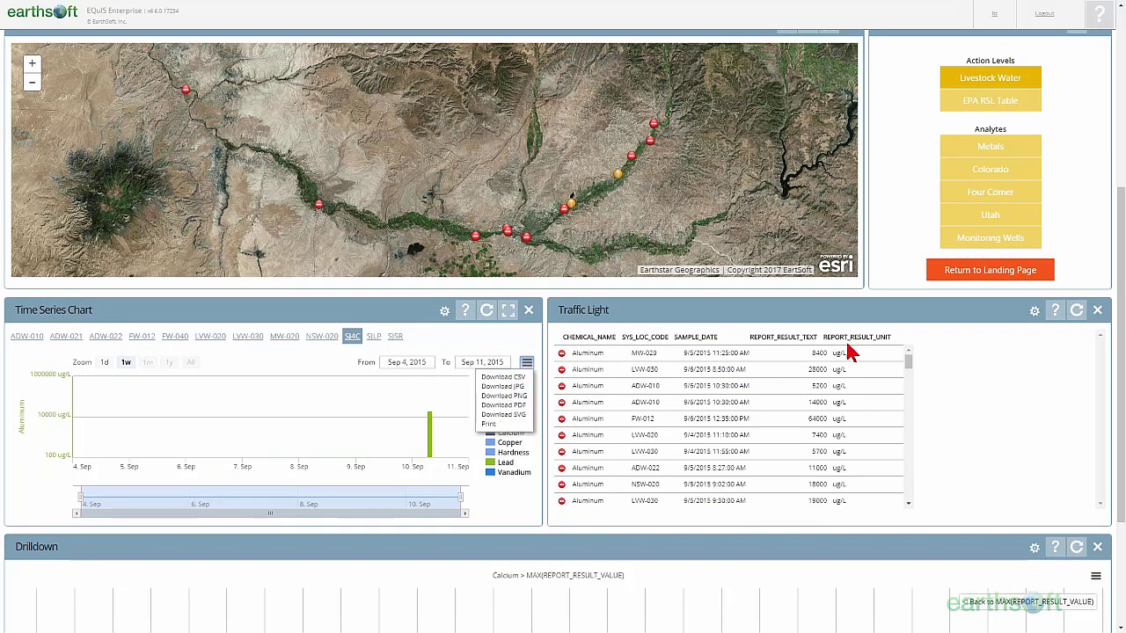
scroll(1123, 329, up, 1)
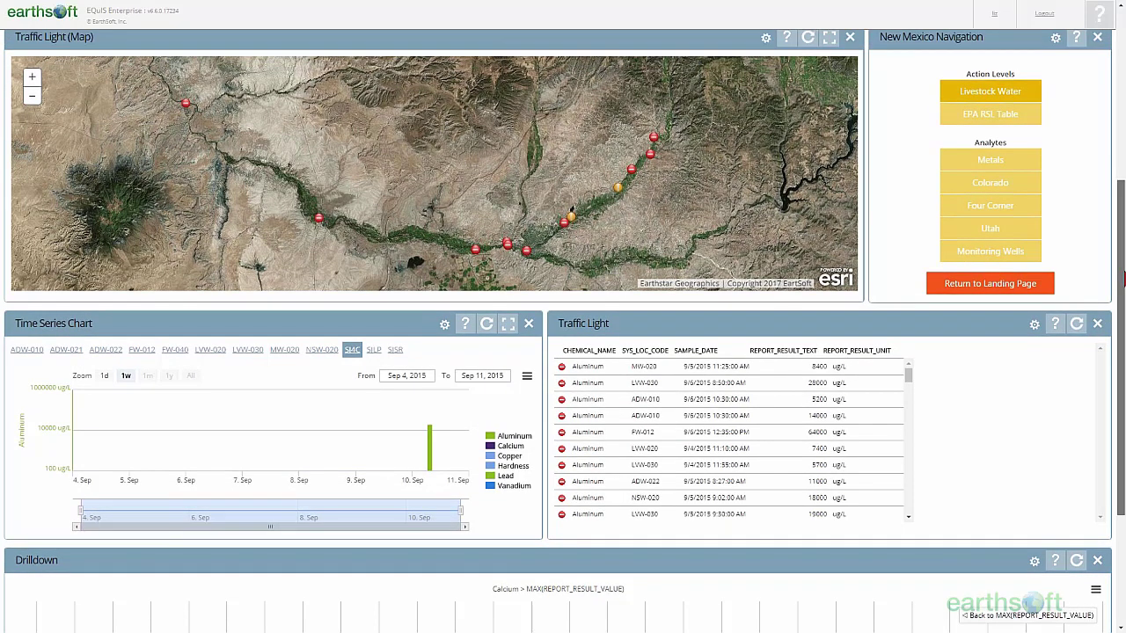
- Return to the Gold King Mine landing page and open the EPA RSL Table action level dashboard
scroll(1123, 330, down, 2)
drag(1123, 330, 1123, 218)
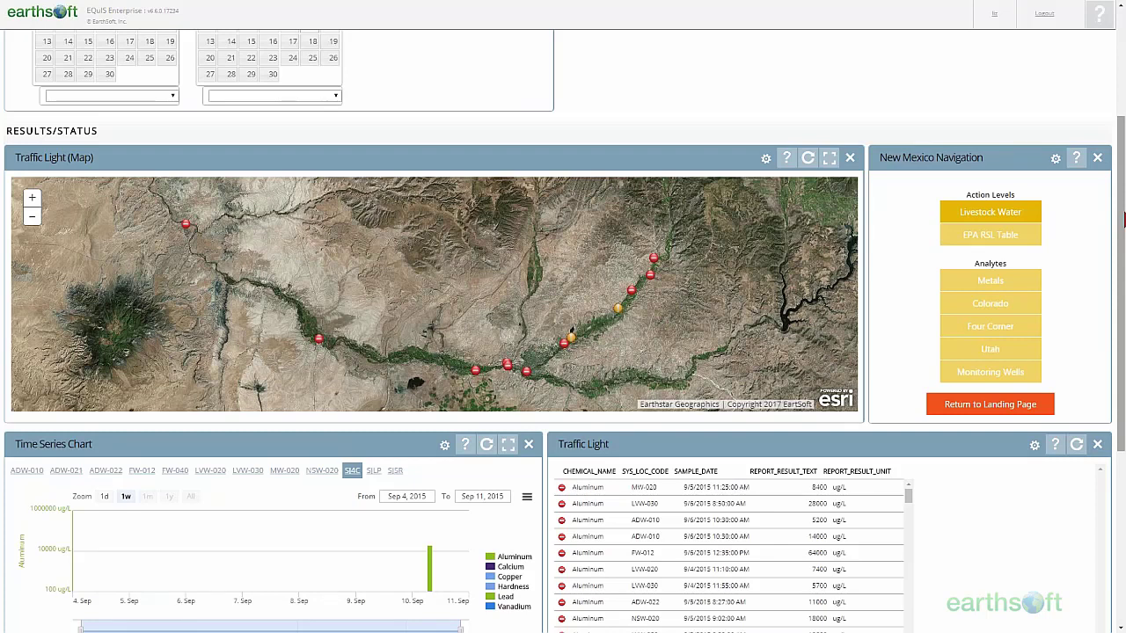
click(1007, 406)
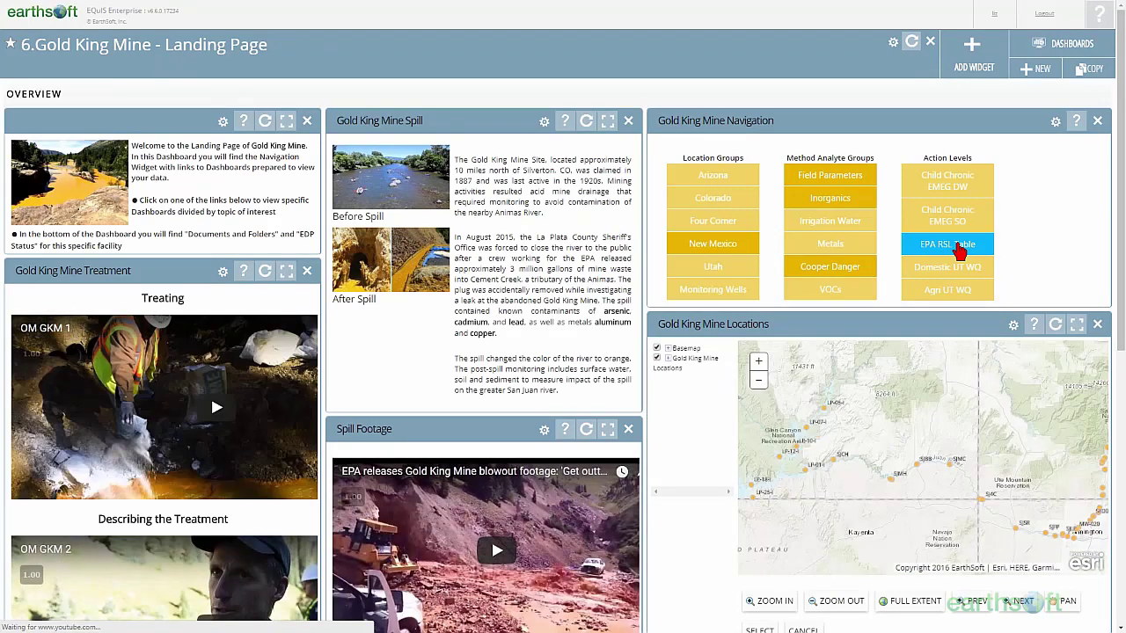
click(959, 252)
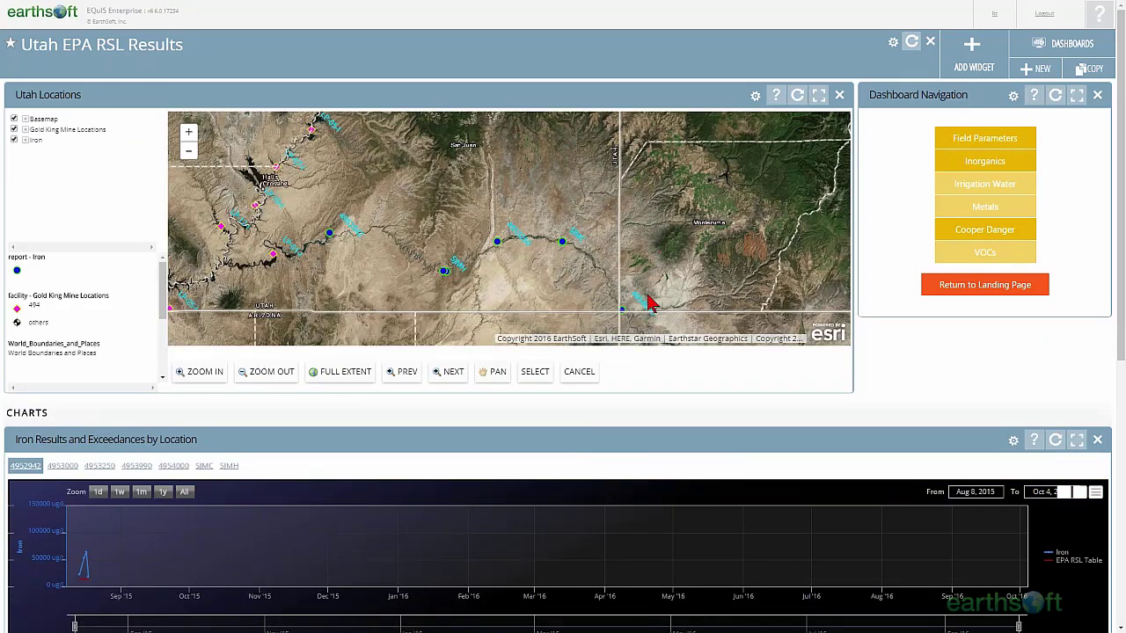
- Zoom out the Utah Locations map one level, expand the Gold King Mine Locations layer and hide it from the map
click(188, 152)
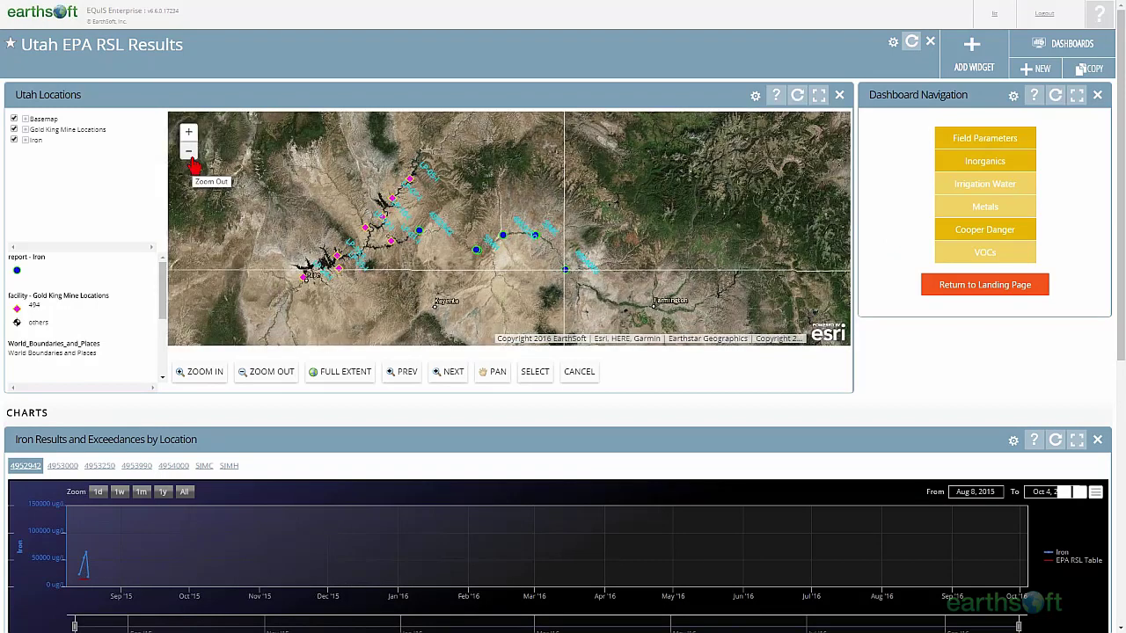
click(25, 130)
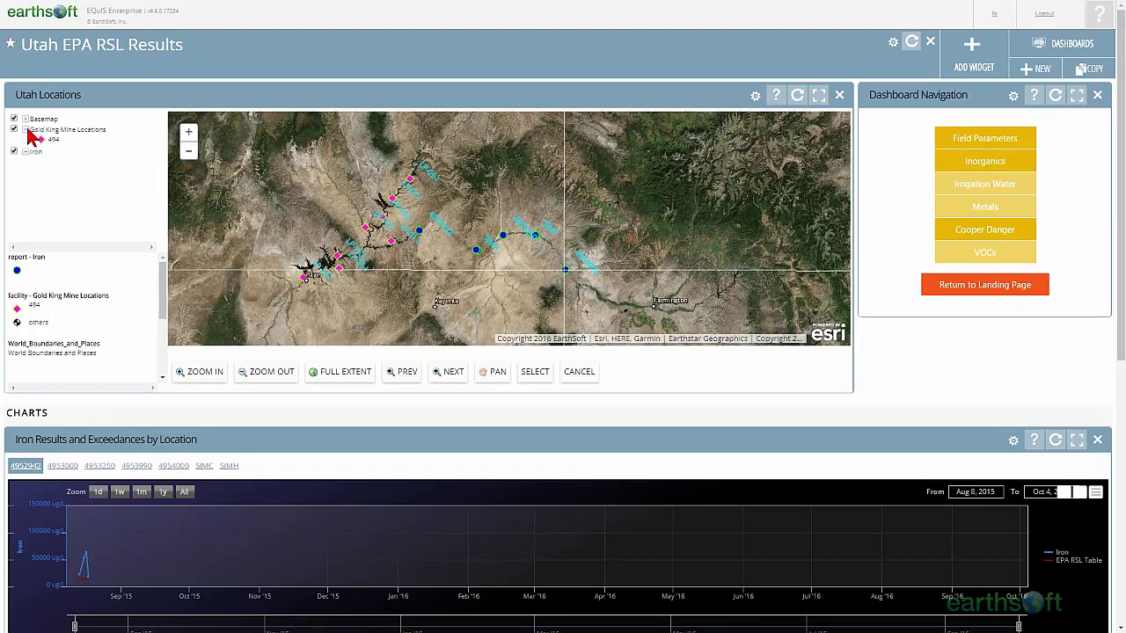
click(14, 129)
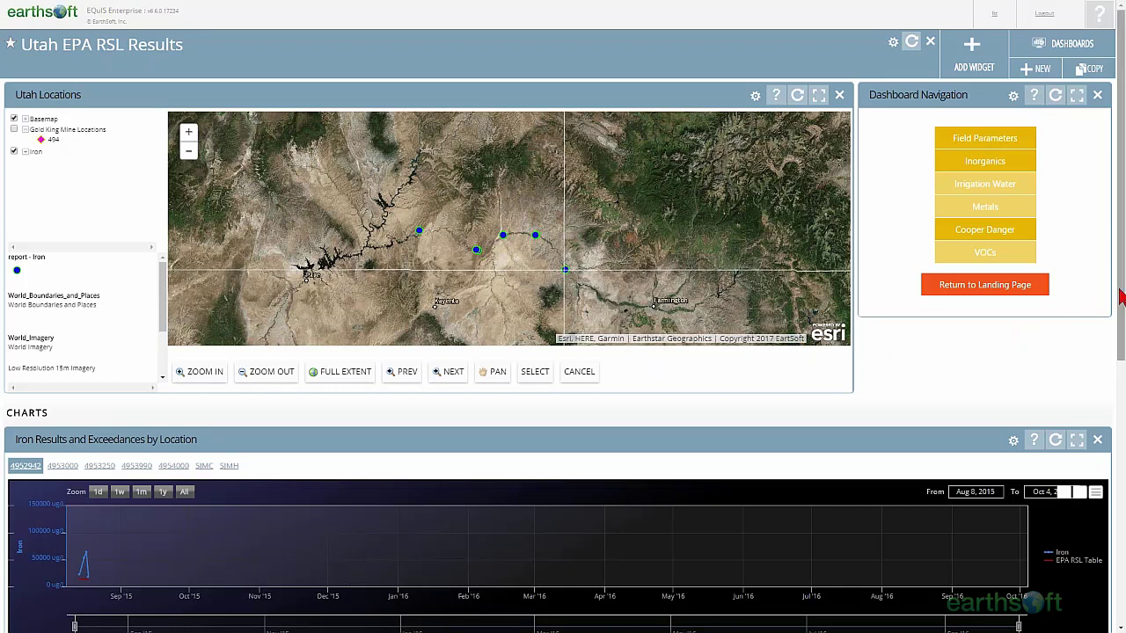
- Narrow the iron chart for location 4952942 to about Aug 10 to Aug 21, 2015 and inspect its points against the EPA RSL line
drag(1121, 299, 1123, 449)
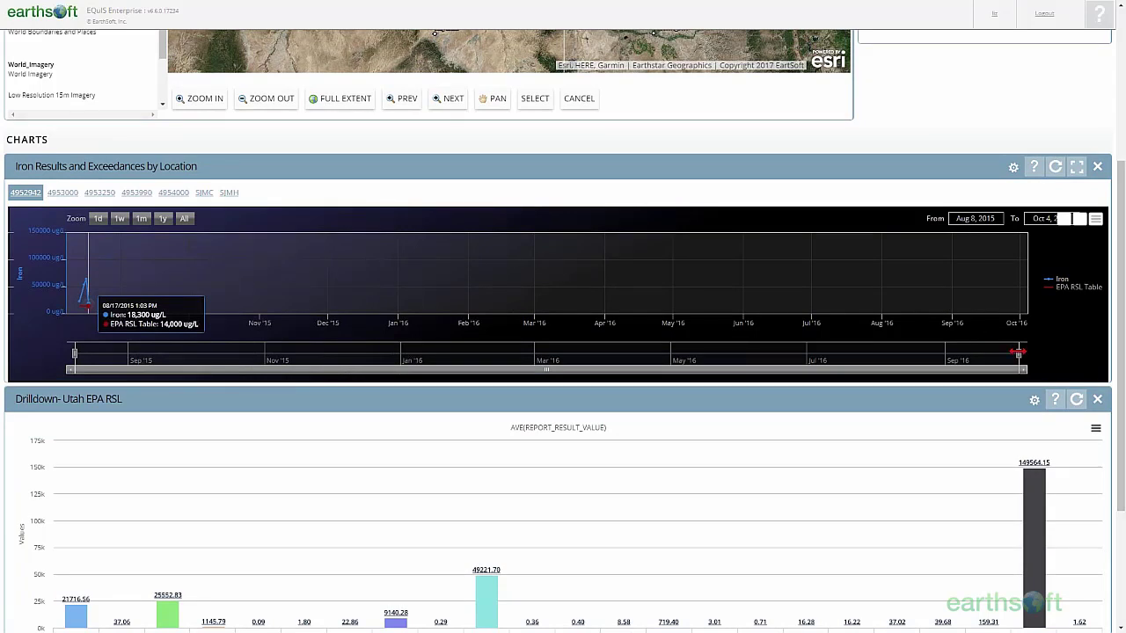
drag(1017, 352, 139, 370)
drag(73, 352, 104, 353)
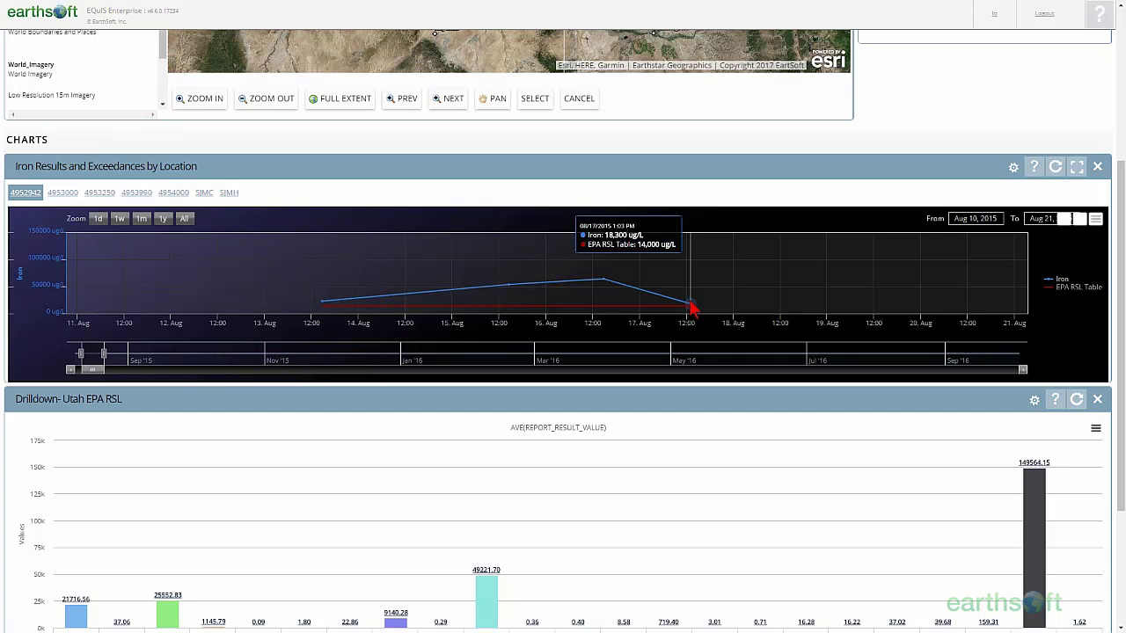
- Inspect the iron results for location 4953000, and show location 4953250 with the chart range narrowed to about Aug 8 to Oct 1, 2015
click(70, 199)
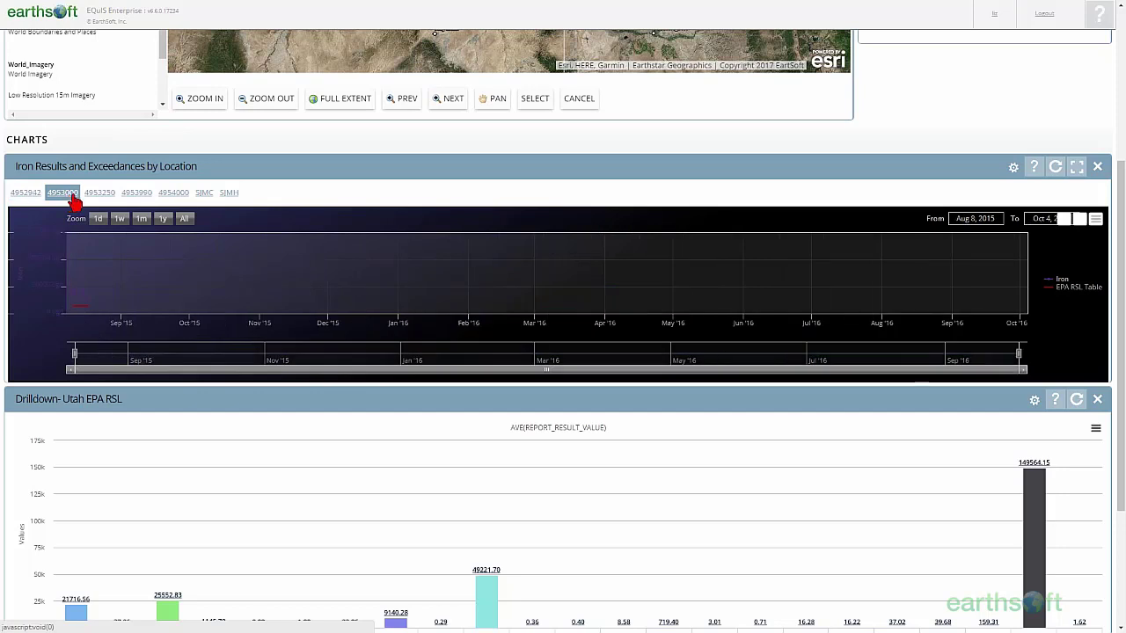
mouse_move(85, 298)
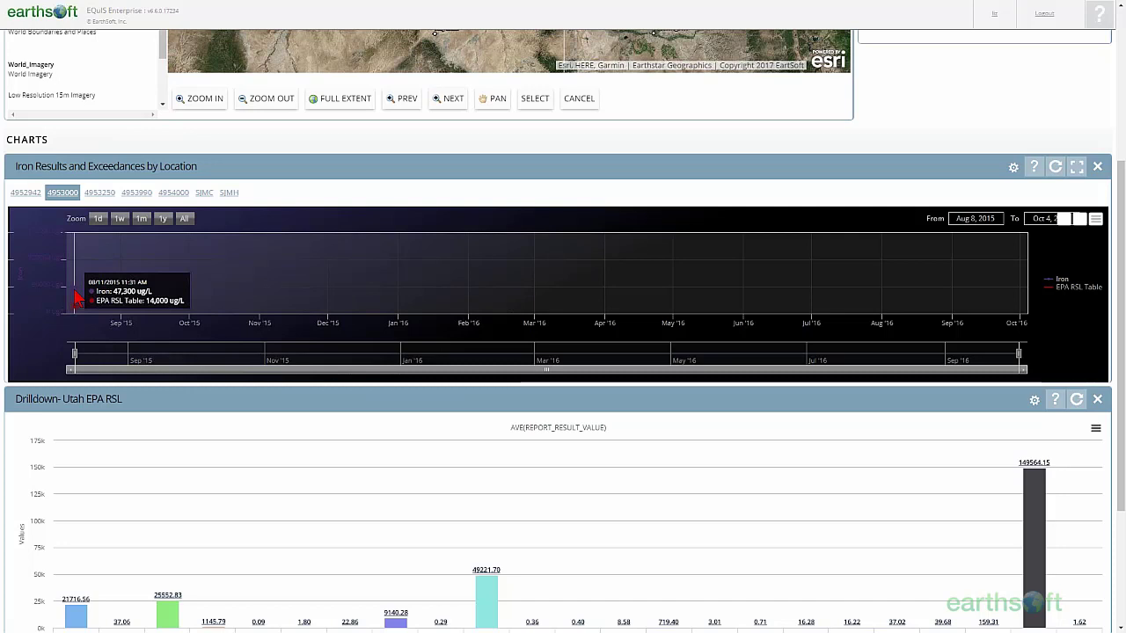
mouse_move(94, 266)
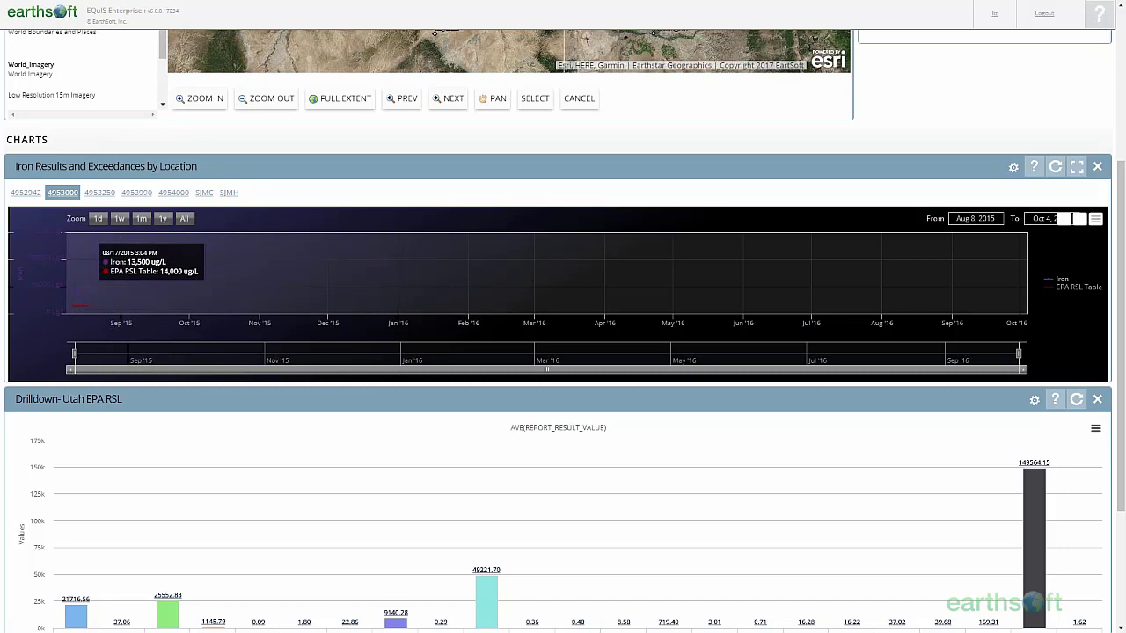
click(99, 193)
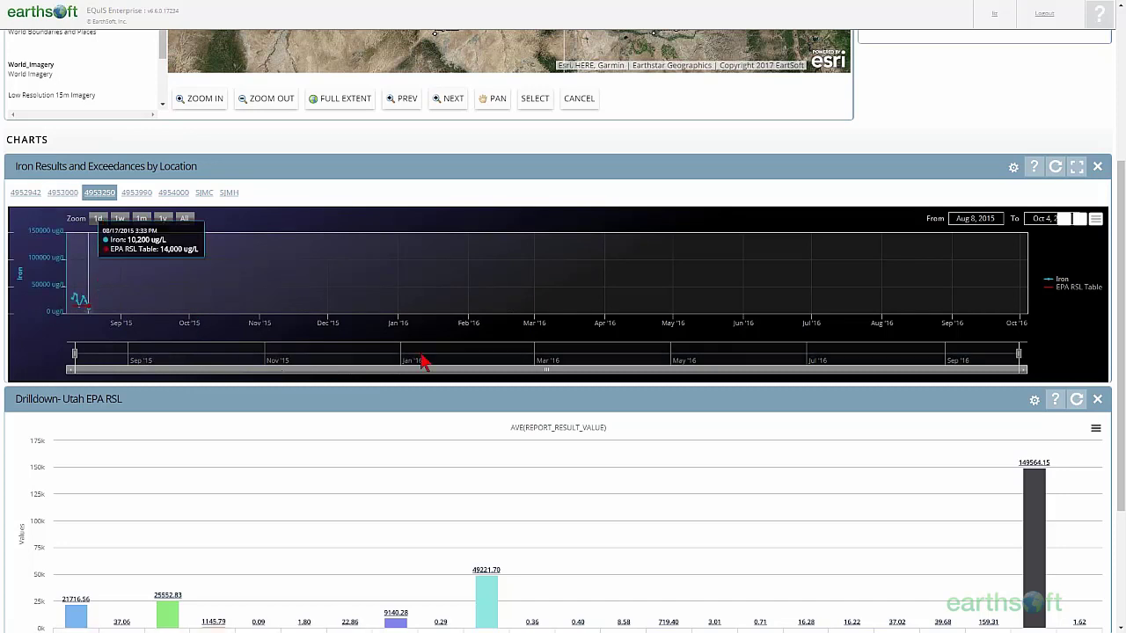
drag(1020, 355, 197, 368)
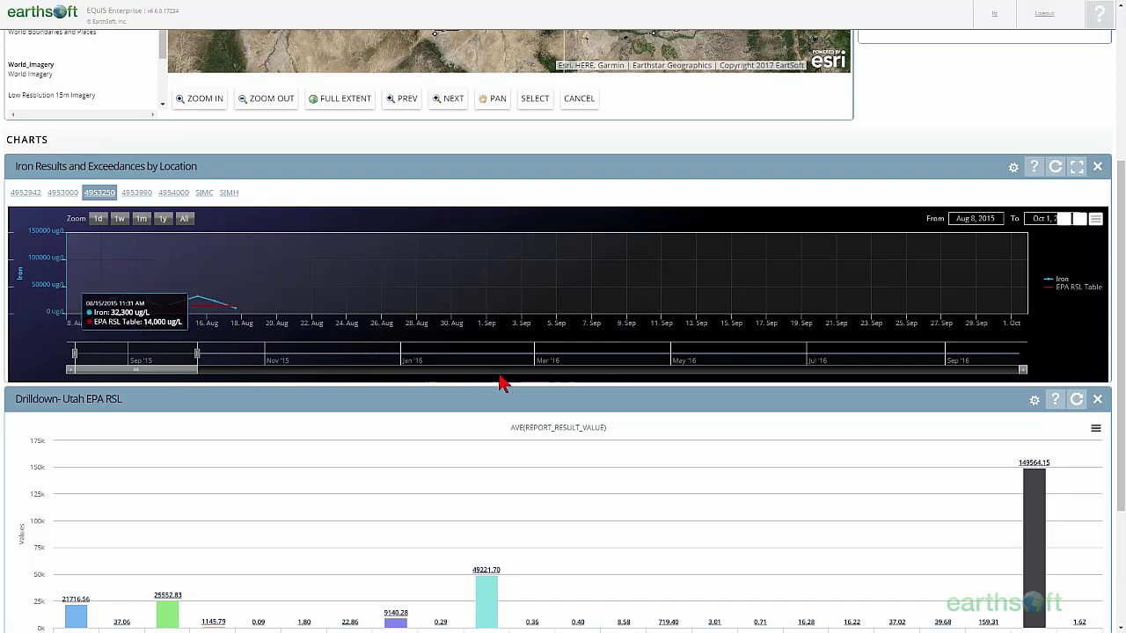
- Download the Crosstabbed Utah EPA RSL Results report as XLSX and open the file in Excel
drag(1123, 398, 1123, 494)
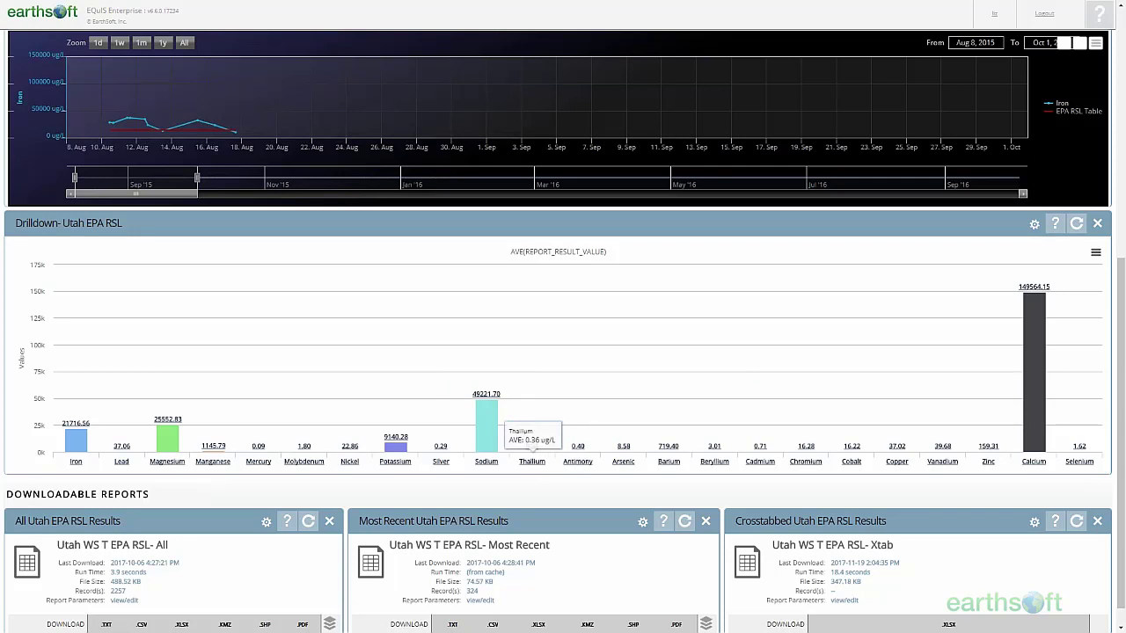
mouse_move(396, 450)
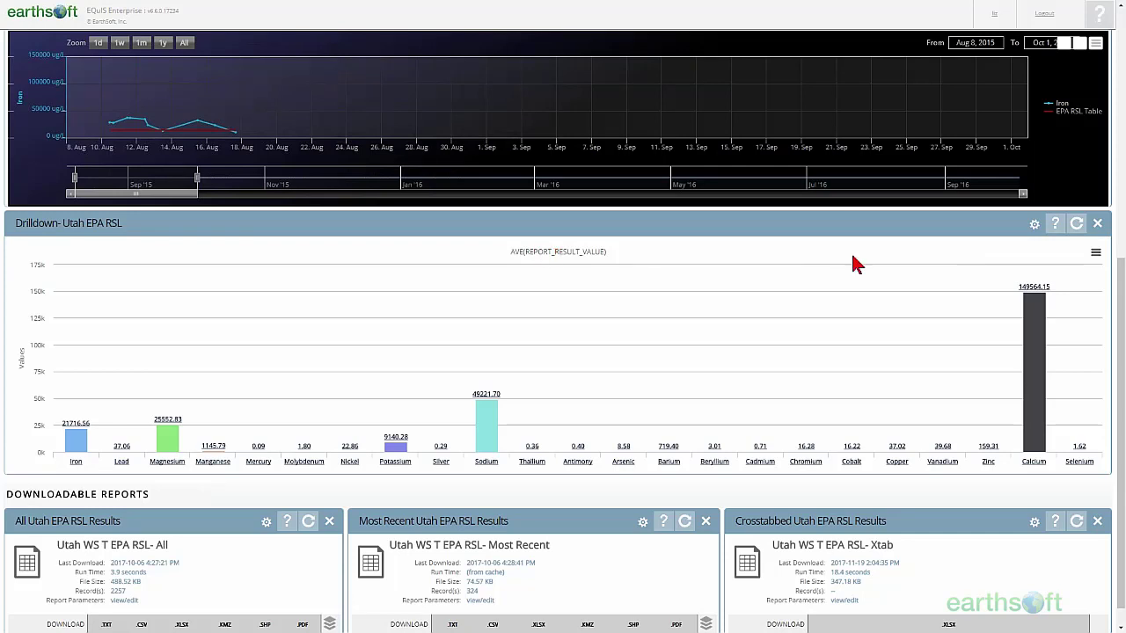
scroll(1122, 375, down, 1)
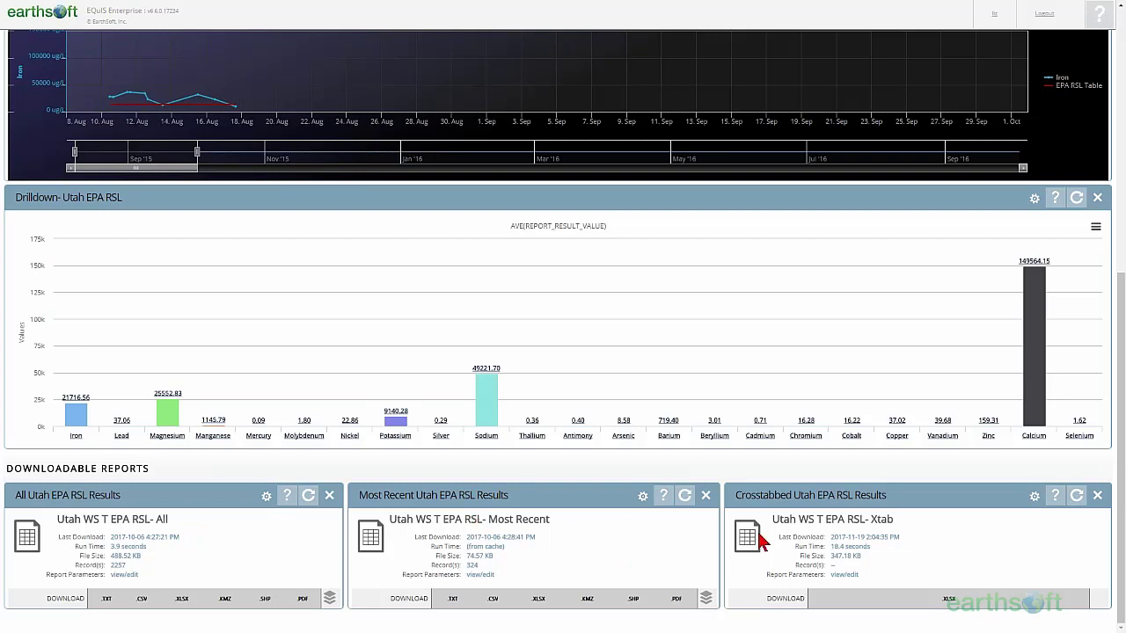
click(947, 598)
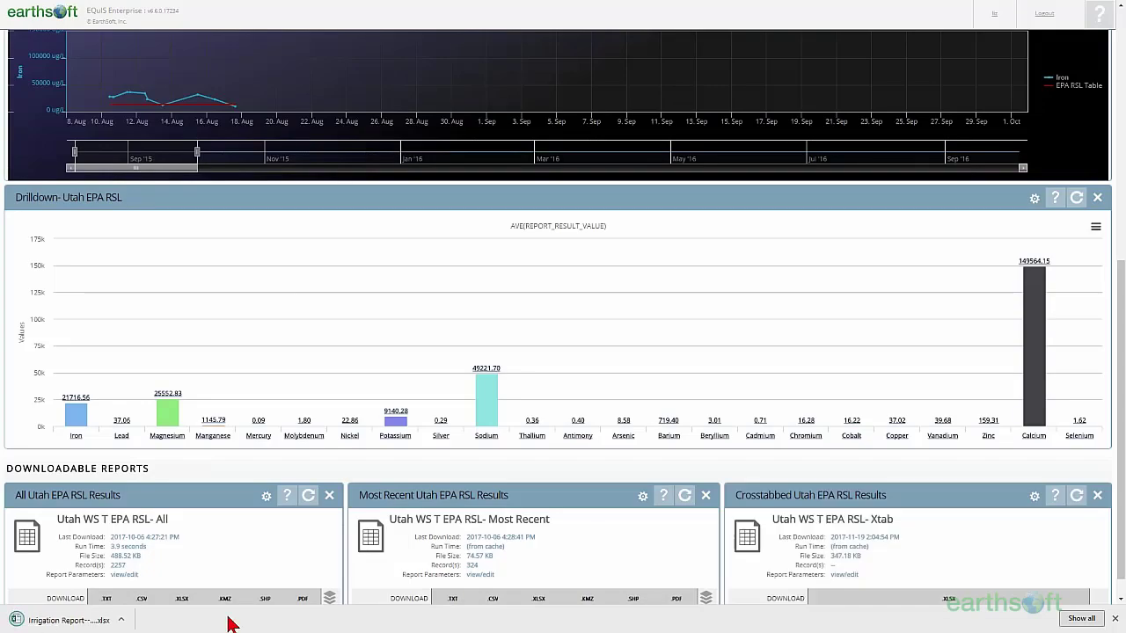
click(88, 622)
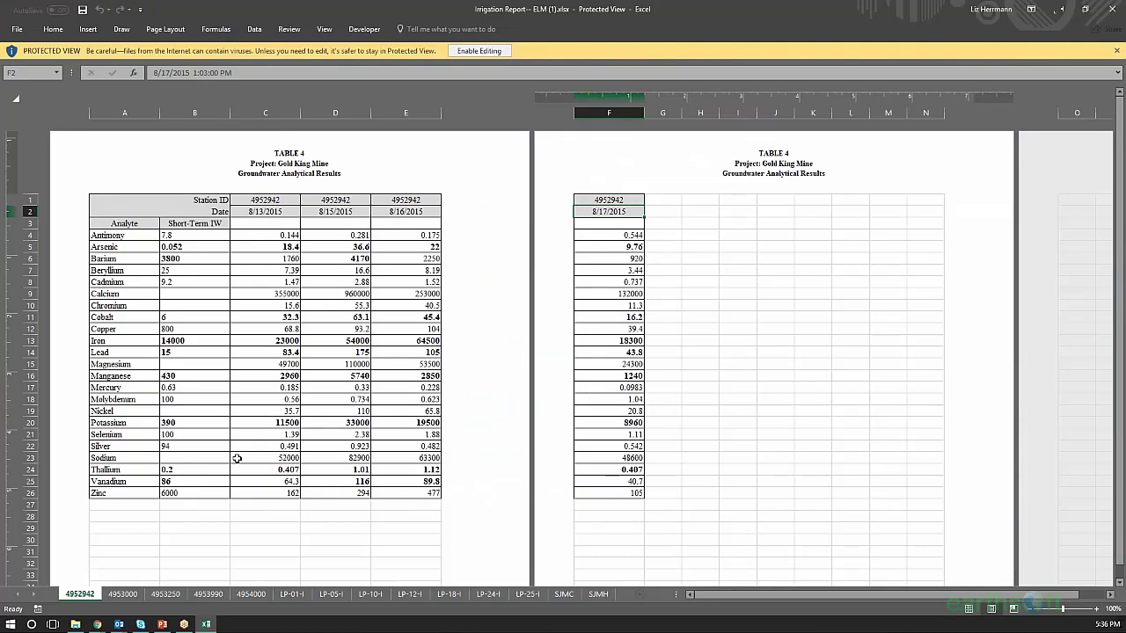
- Examine the bold exceedances in the report, looking through the station sheets from 4952942 to LP-01-I
click(273, 247)
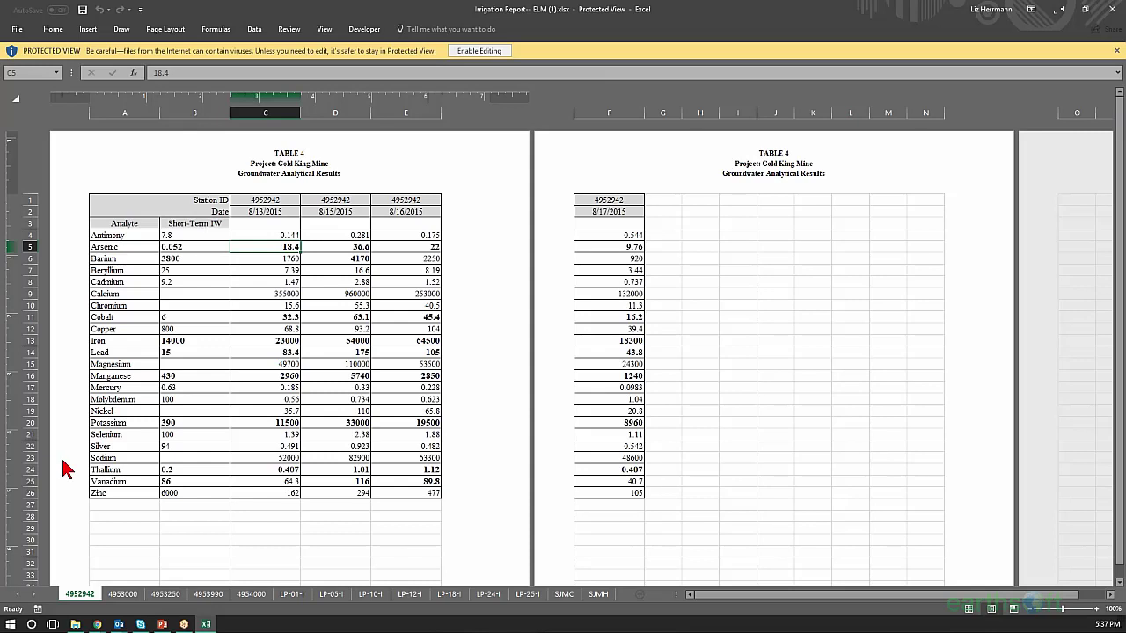
click(122, 594)
click(166, 595)
click(205, 595)
click(252, 596)
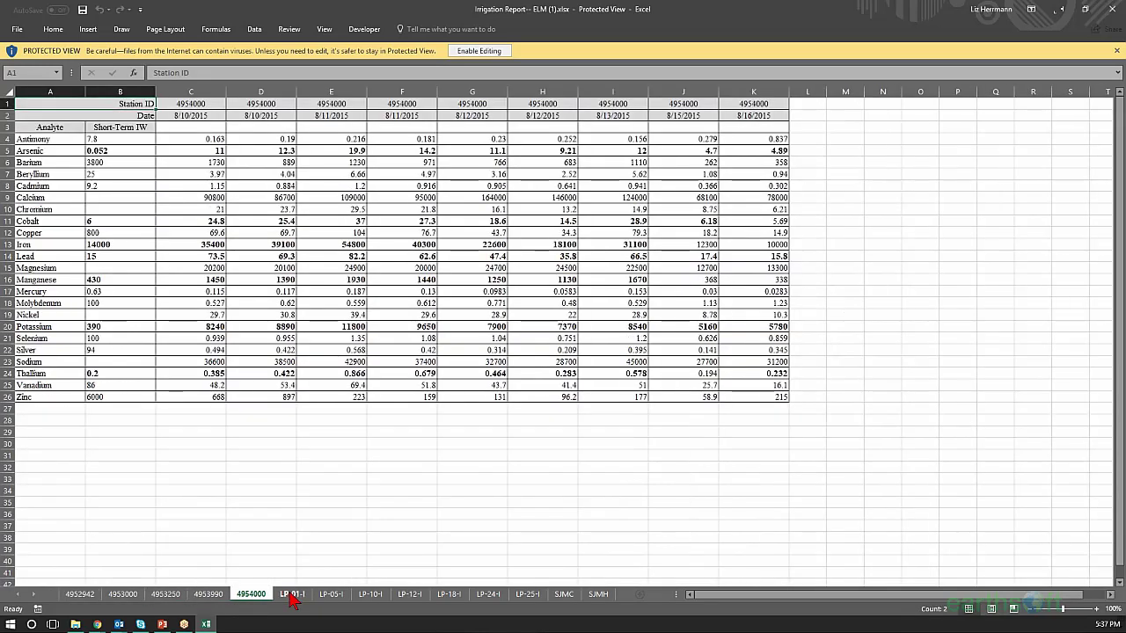
click(293, 596)
click(80, 596)
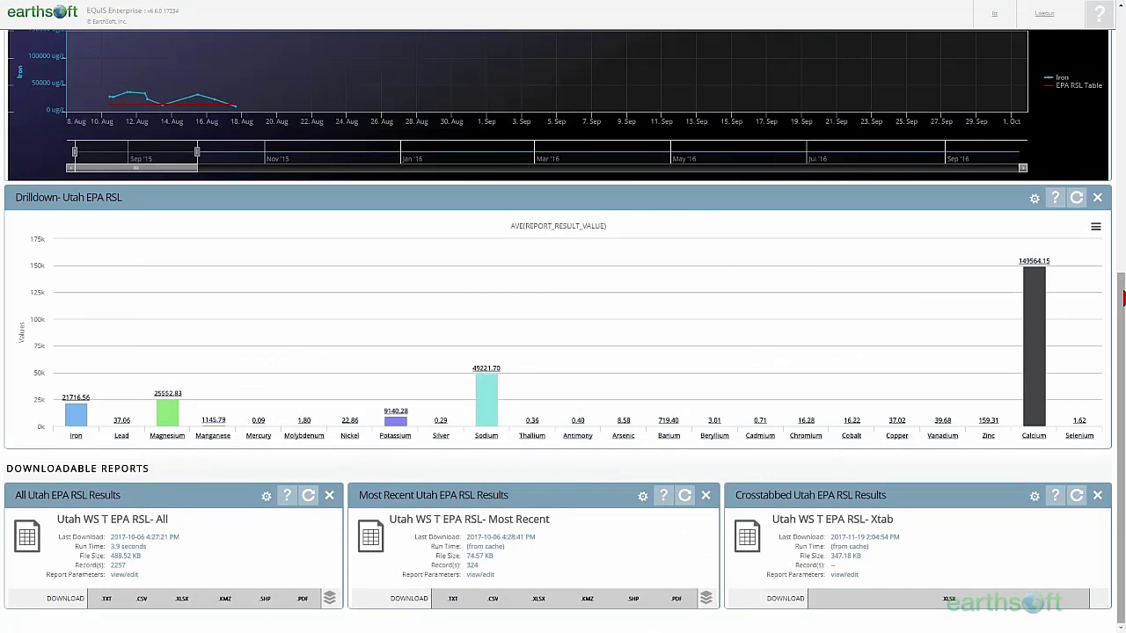
- Switch back to EQuIS Enterprise and review the Utah EPA RSL Results dashboard from its reports up to the locations map
scroll(1123, 273, up, 1)
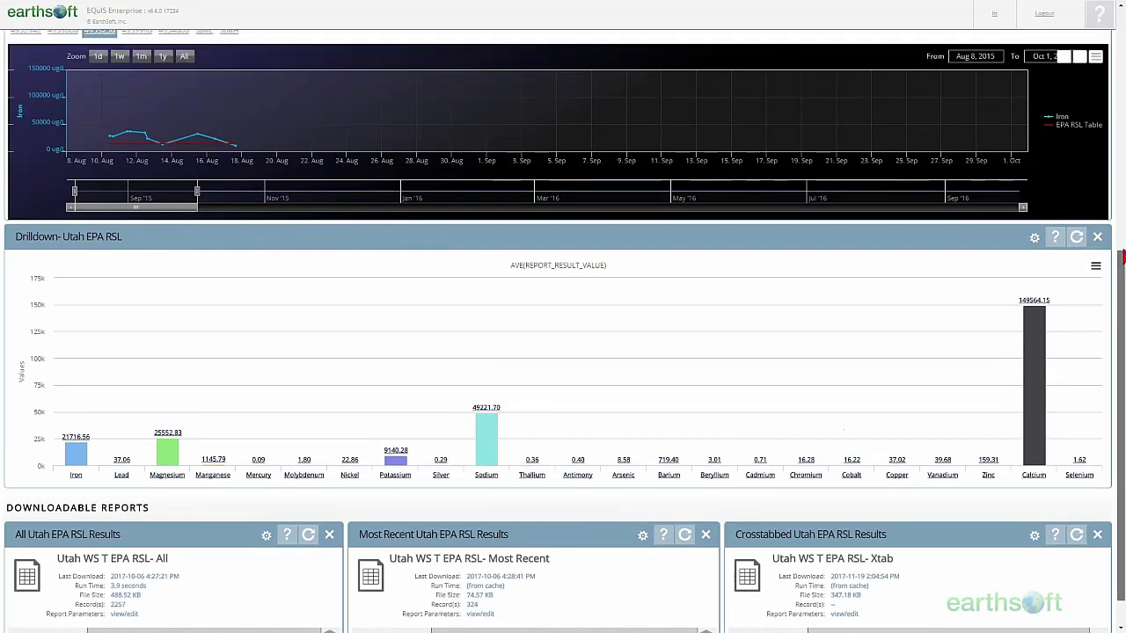
scroll(1122, 255, up, 5)
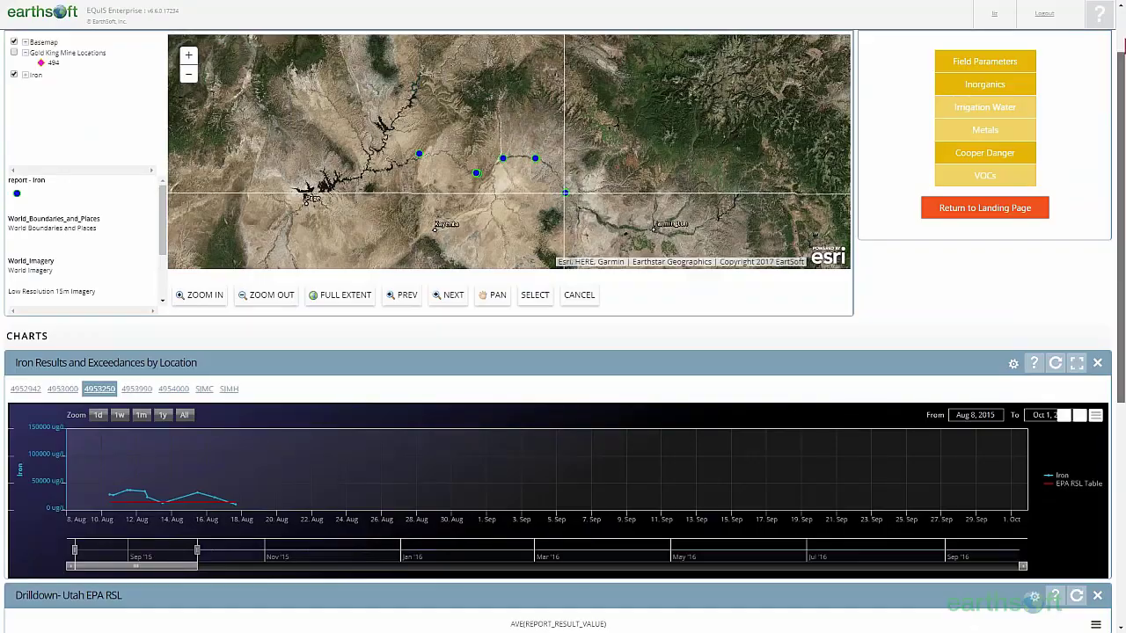
scroll(1123, 23, up, 1)
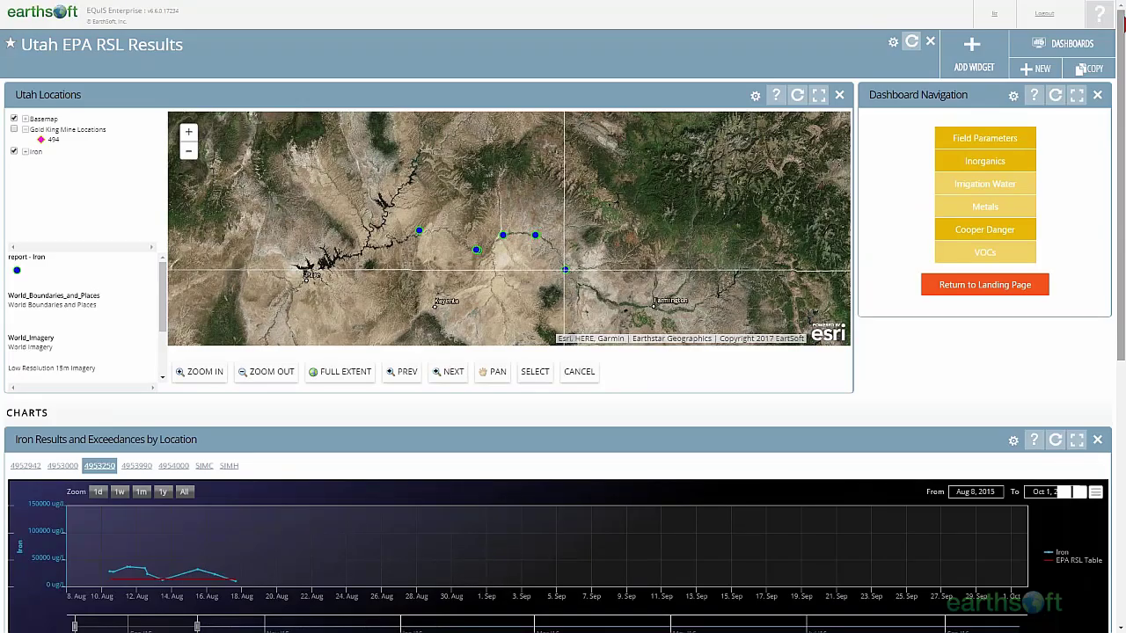